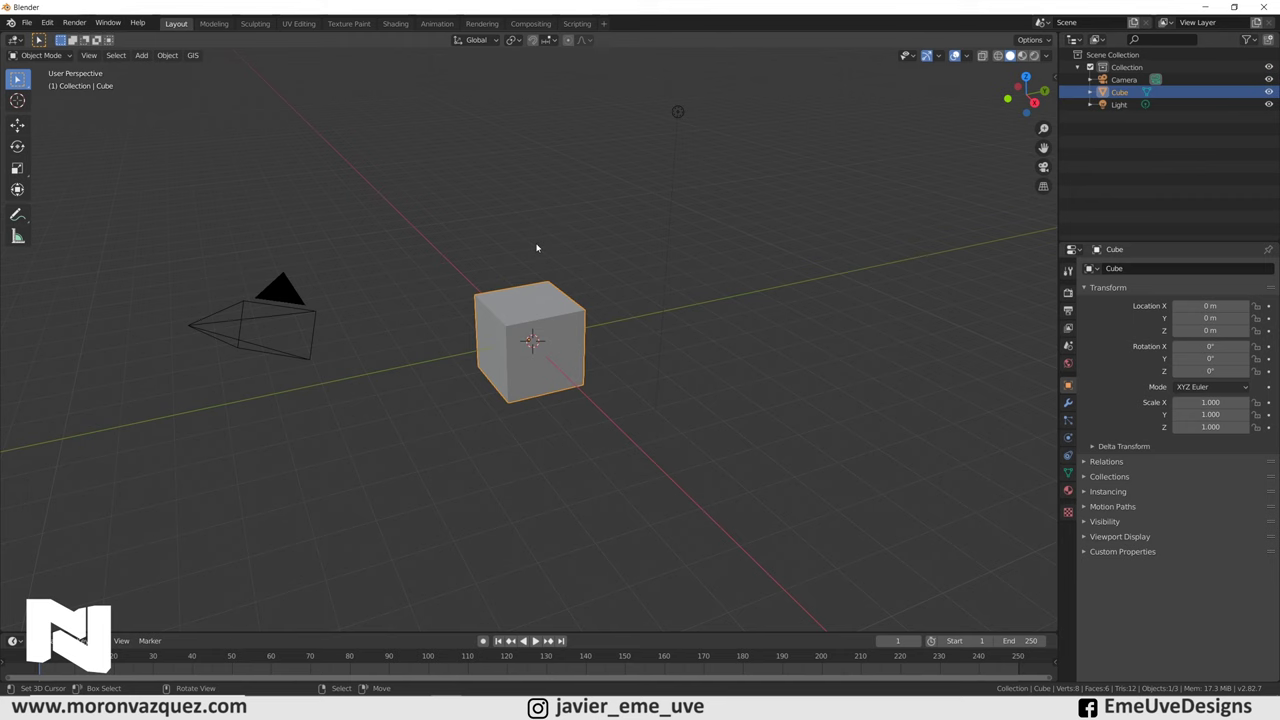
Step: Open Blender's Preferences on the Add-ons page
key("alt+Tab")
key("alt+Tab")
key("alt+Tab")
left_click(49, 23)
left_click(76, 200)
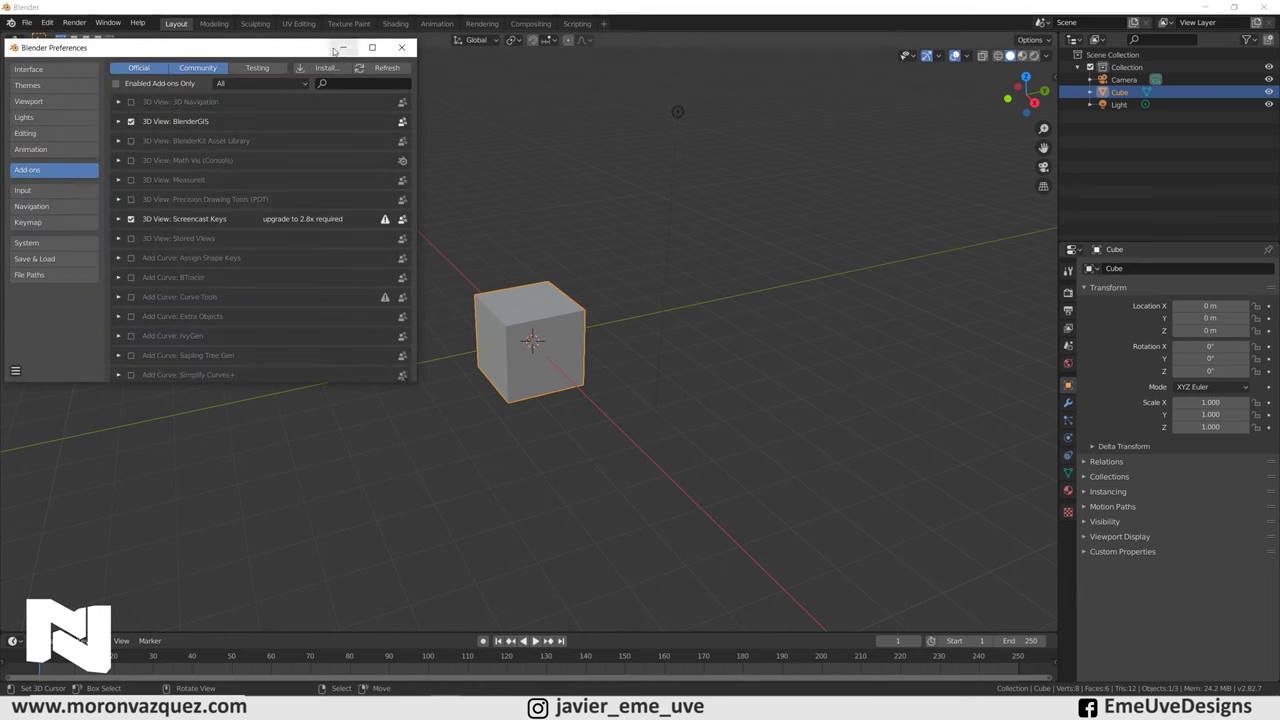
Step: Browse to BlenderGIS-master.zip in the Addons folder, cancel the install, and disable BlenderGIS
left_click(323, 67)
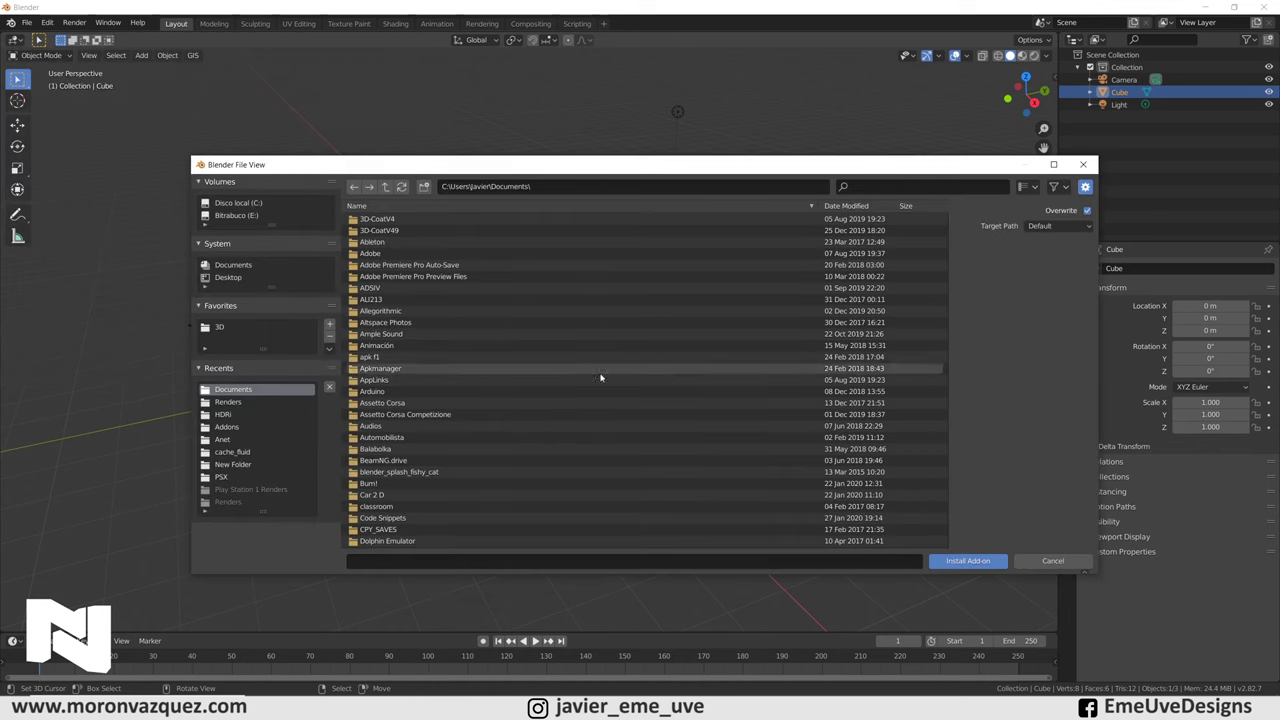
left_click(216, 427)
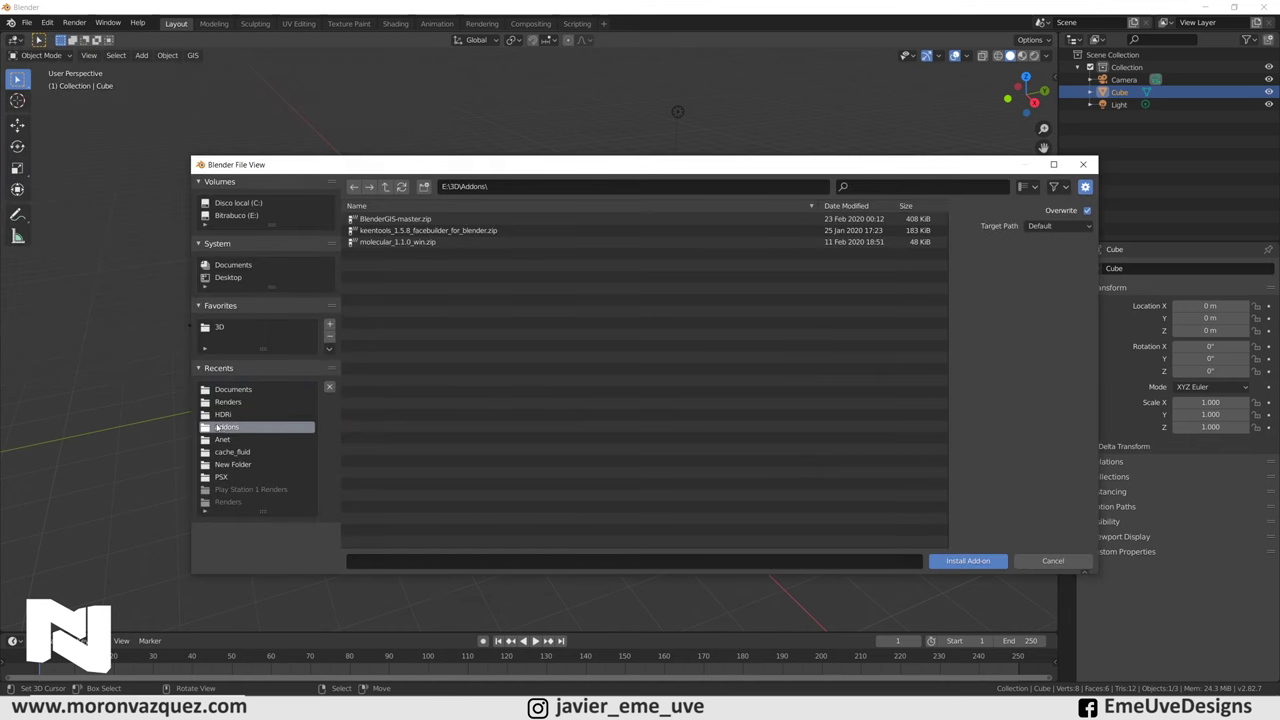
left_click(396, 221)
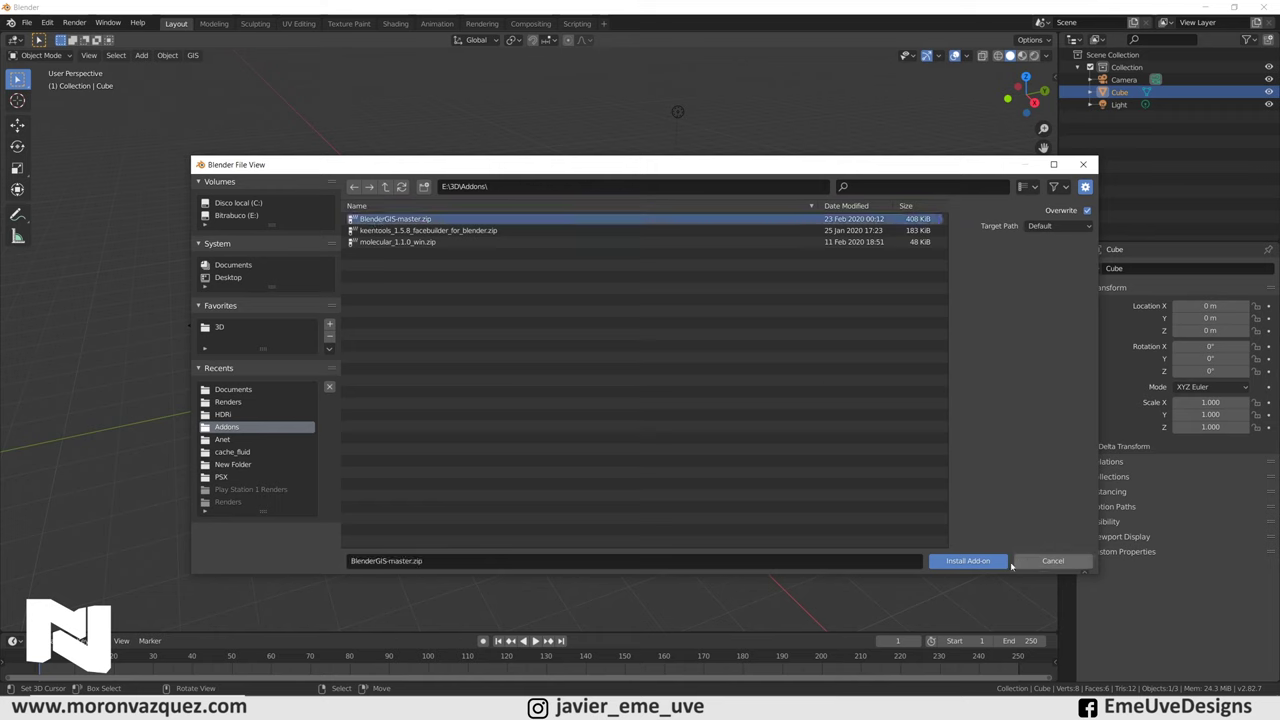
left_click(1053, 561)
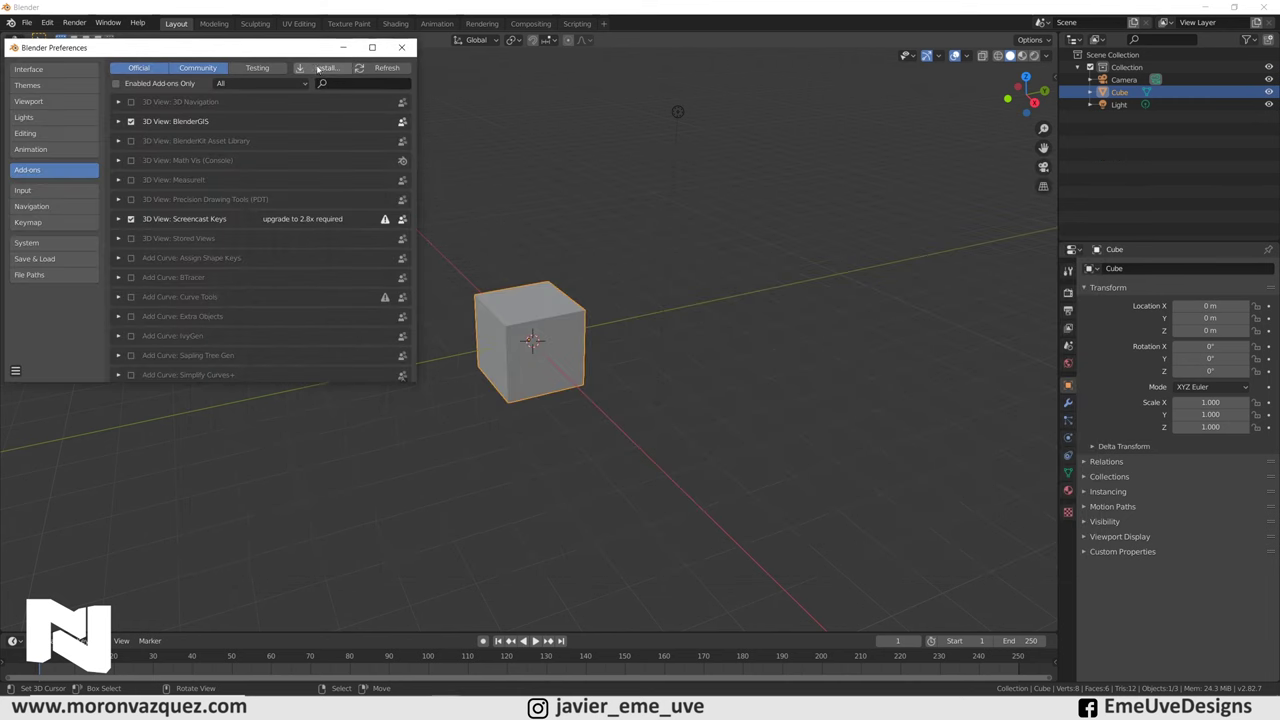
left_click(131, 122)
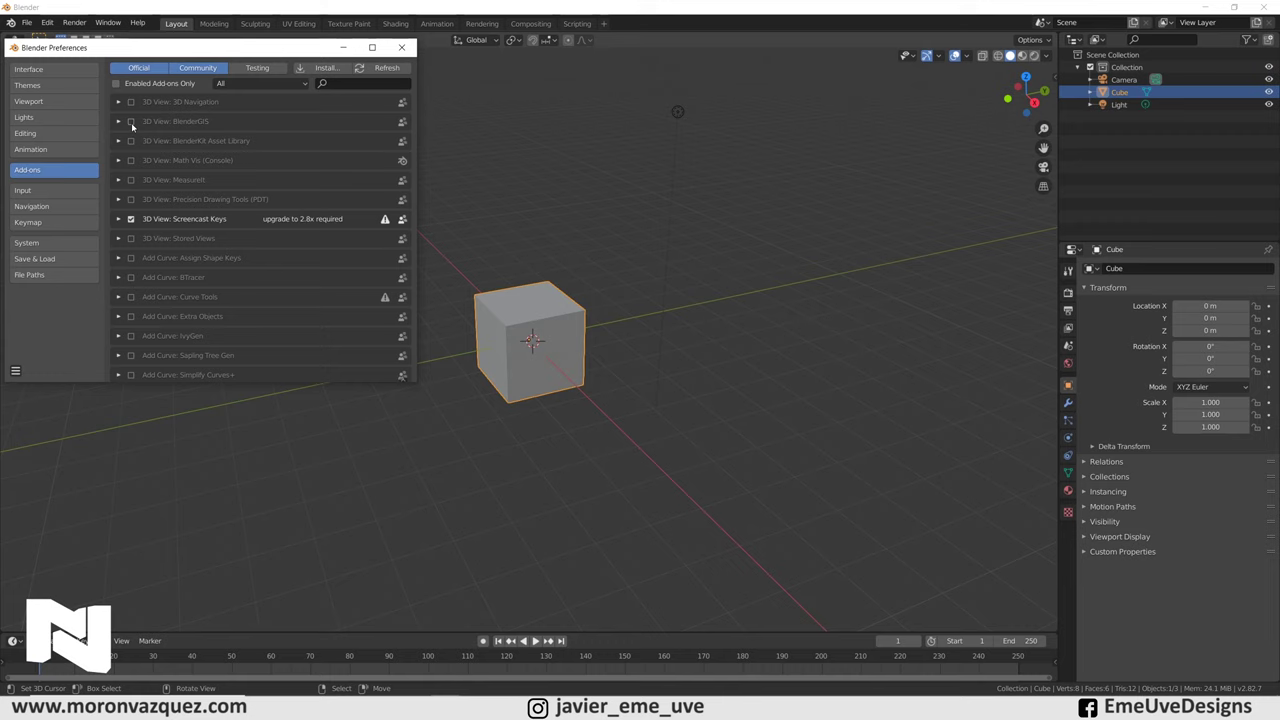
Step: Filter add-ons for 'GIS', re-enable BlenderGIS with Documents as cache folder, and close Preferences
left_click(335, 84)
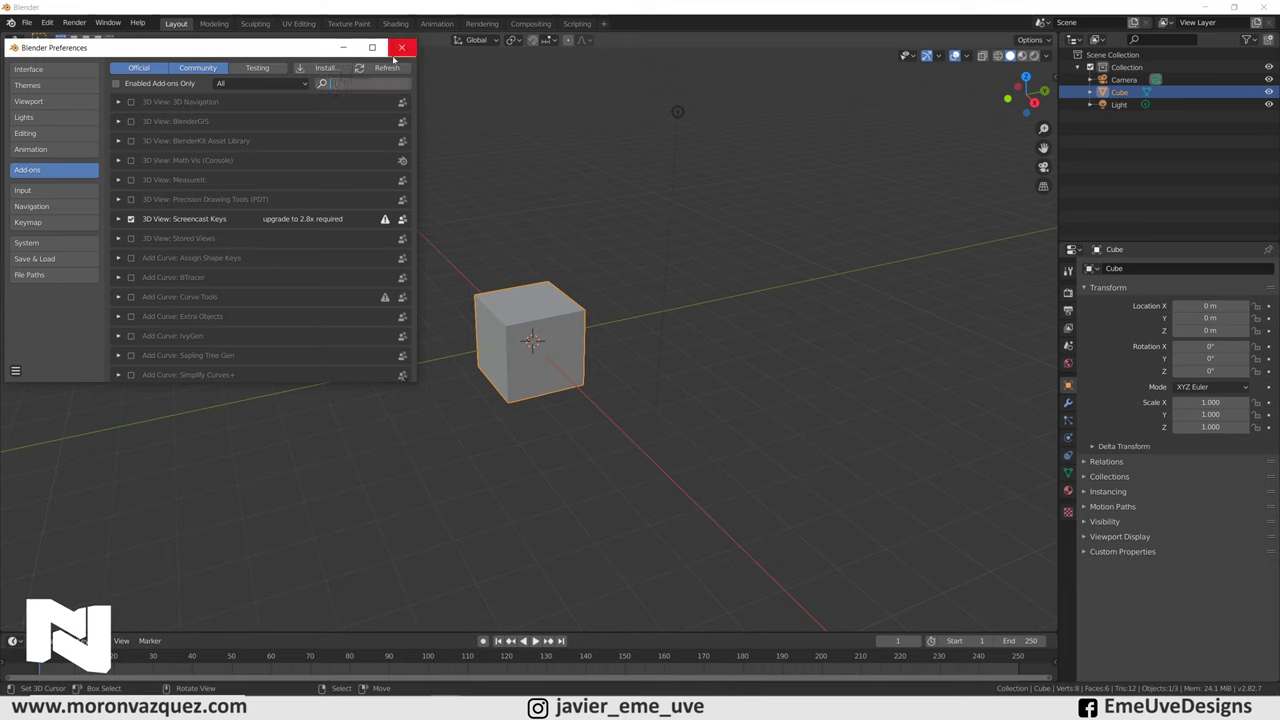
type("GIS")
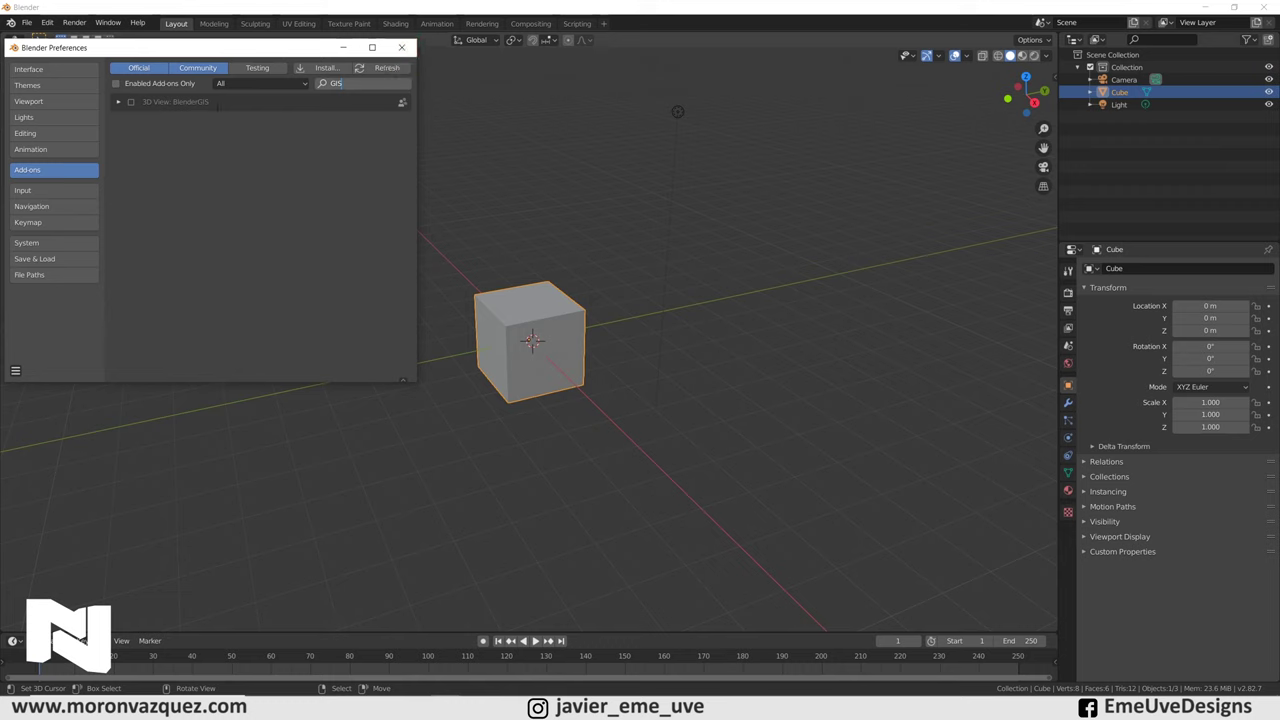
left_click(130, 101)
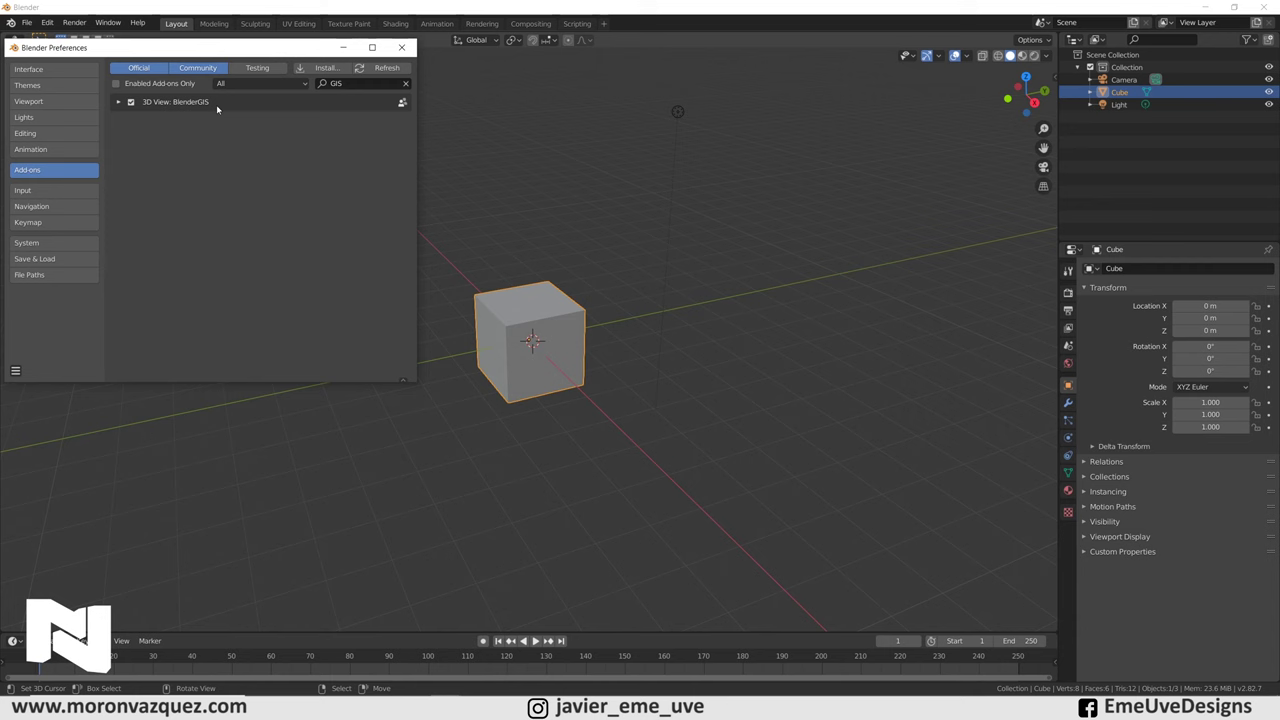
left_click(118, 102)
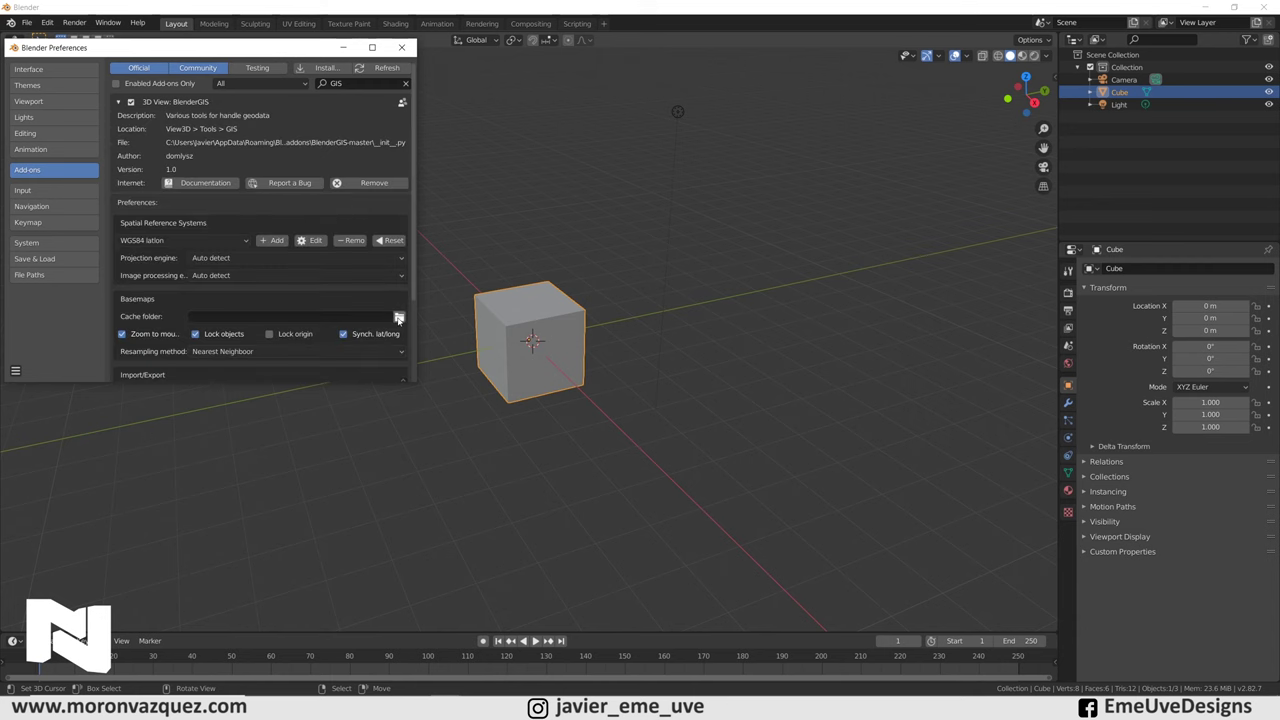
left_click(399, 316)
left_click(968, 560)
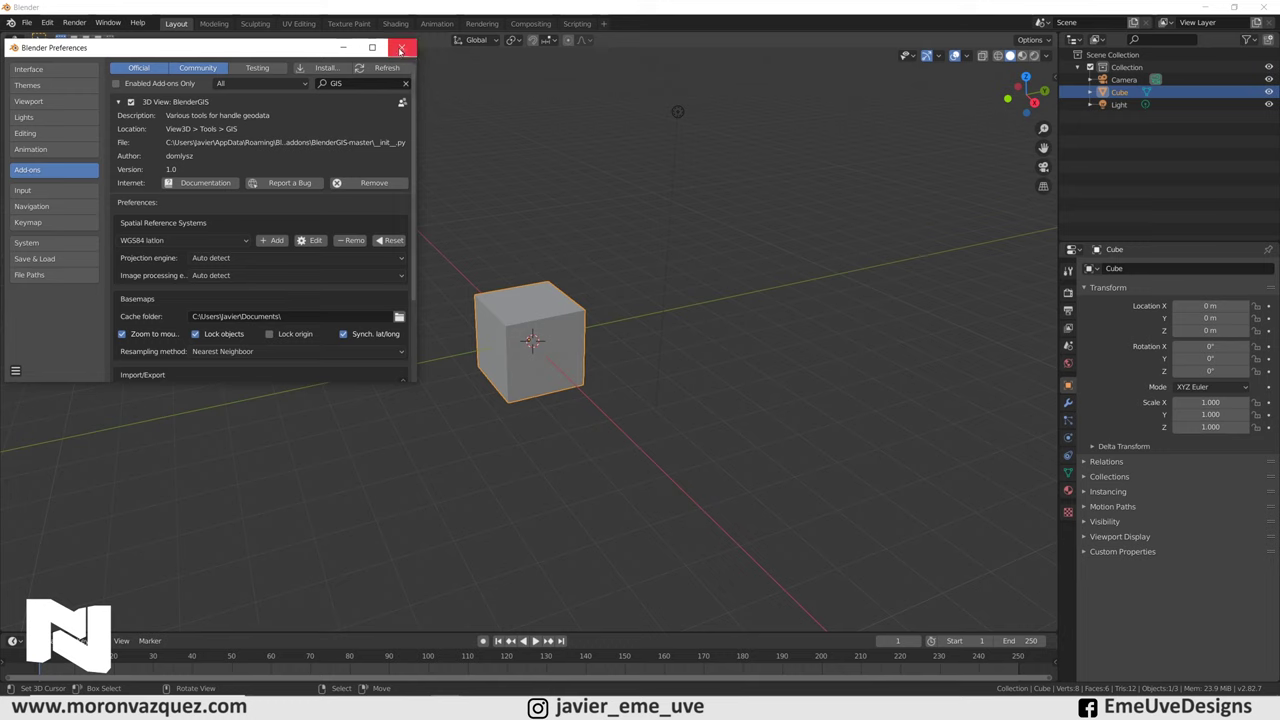
left_click(401, 48)
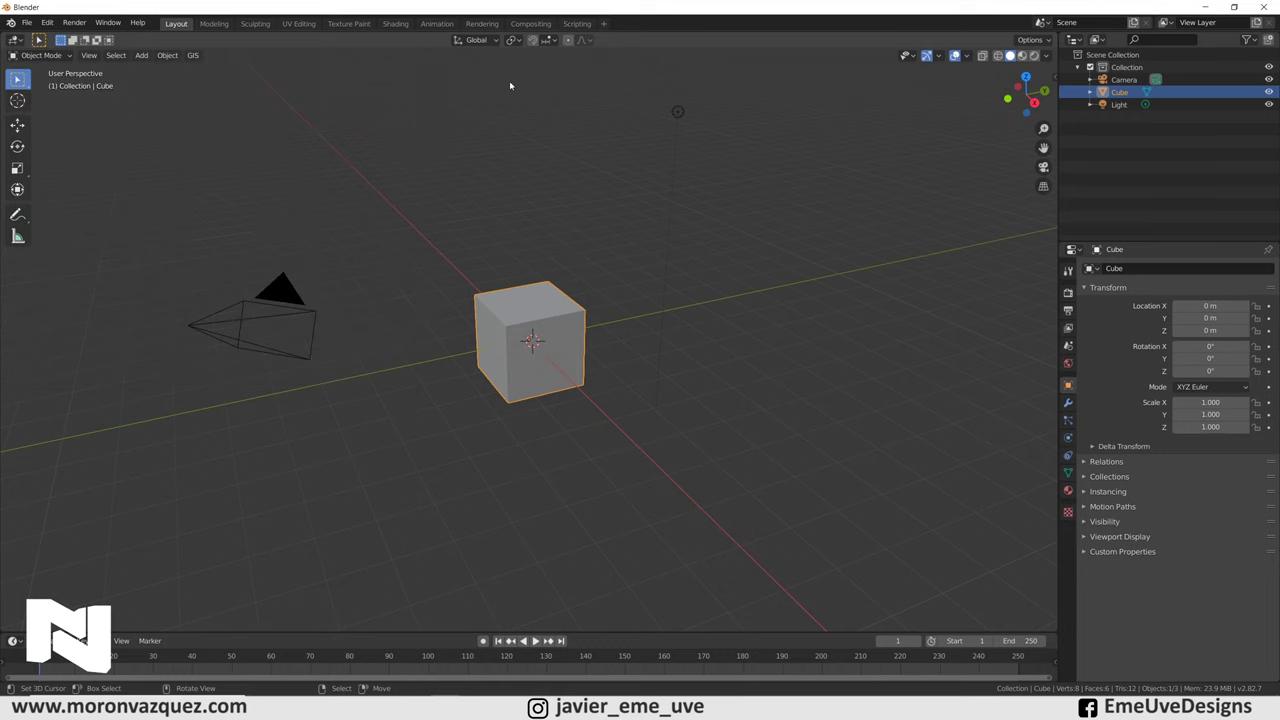
Step: Delete the default camera, cube and light from the scene
left_click(194, 57)
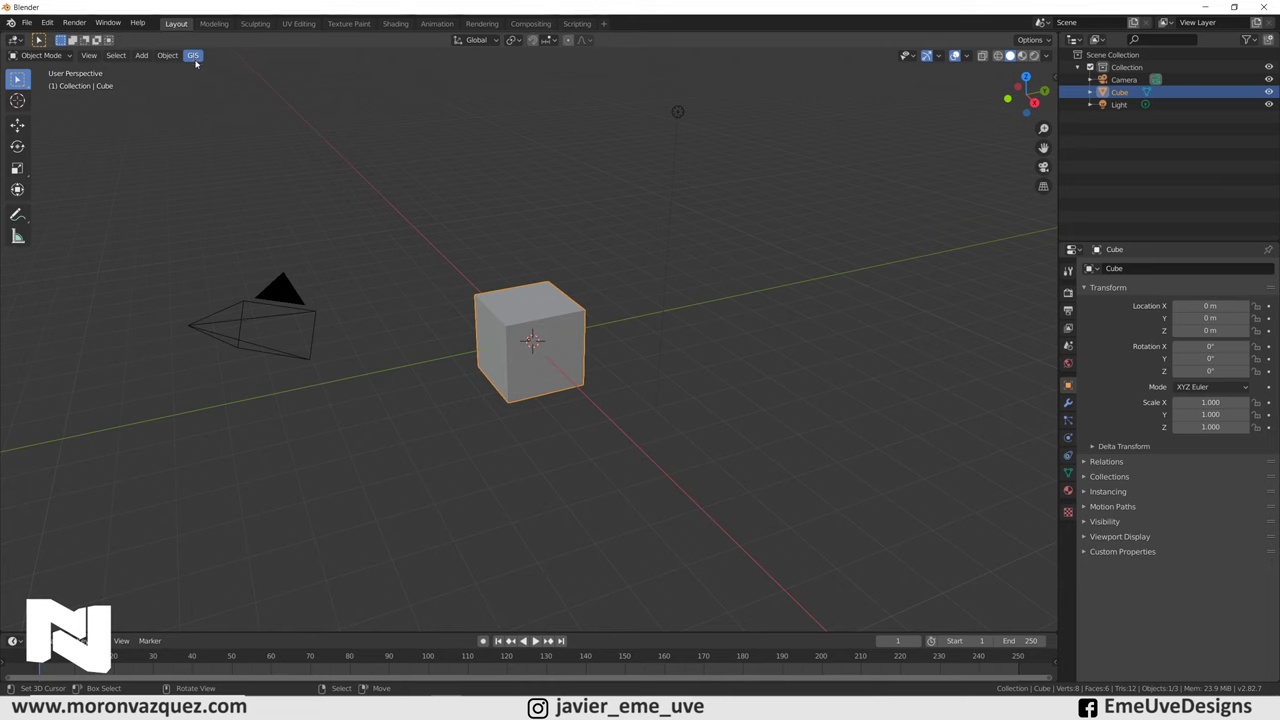
left_click(196, 54)
left_click(195, 55)
key("a")
key("Delete")
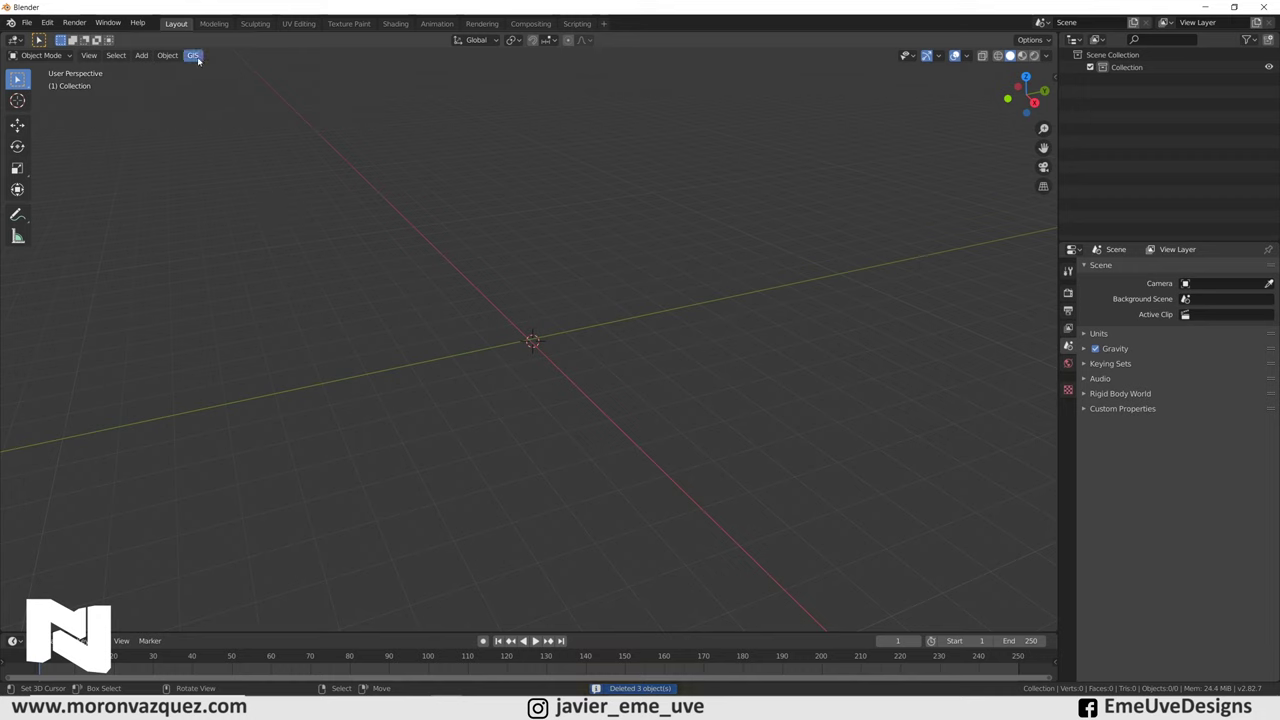
Step: Add a Google Satellite basemap via GIS > Web geodata > Basemap
left_click(193, 55)
mouse_move(222, 88)
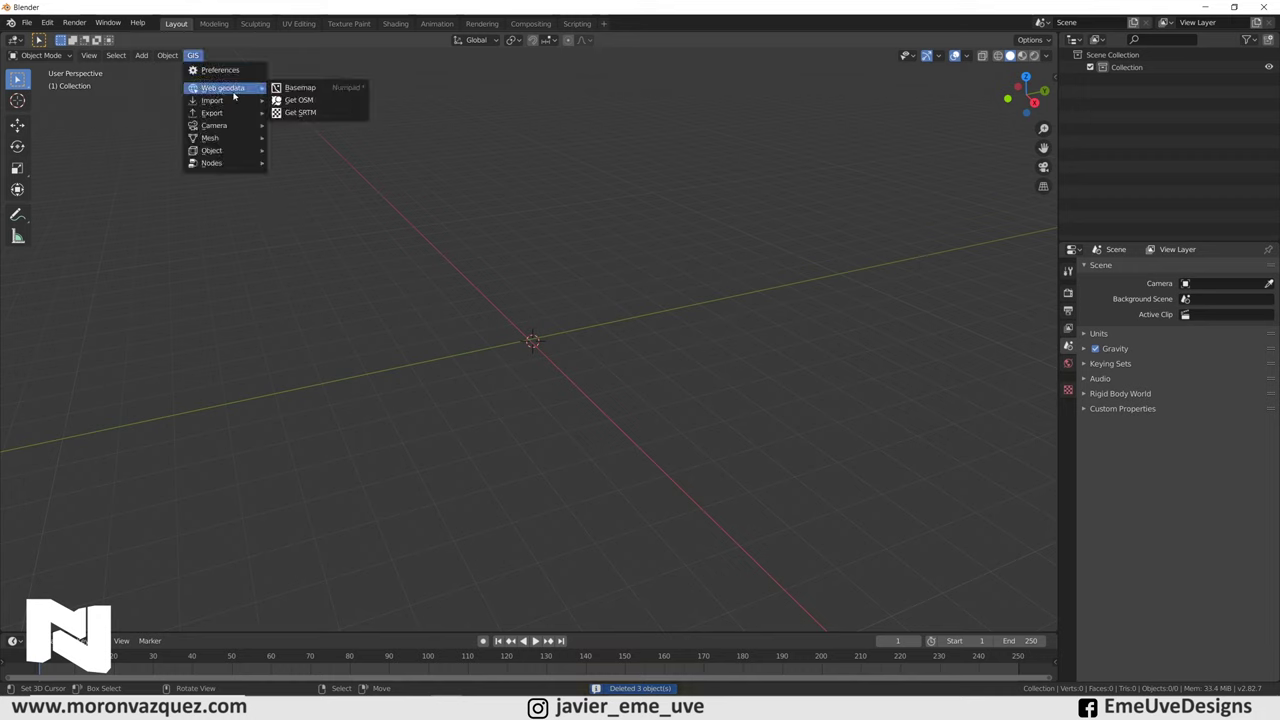
left_click(310, 88)
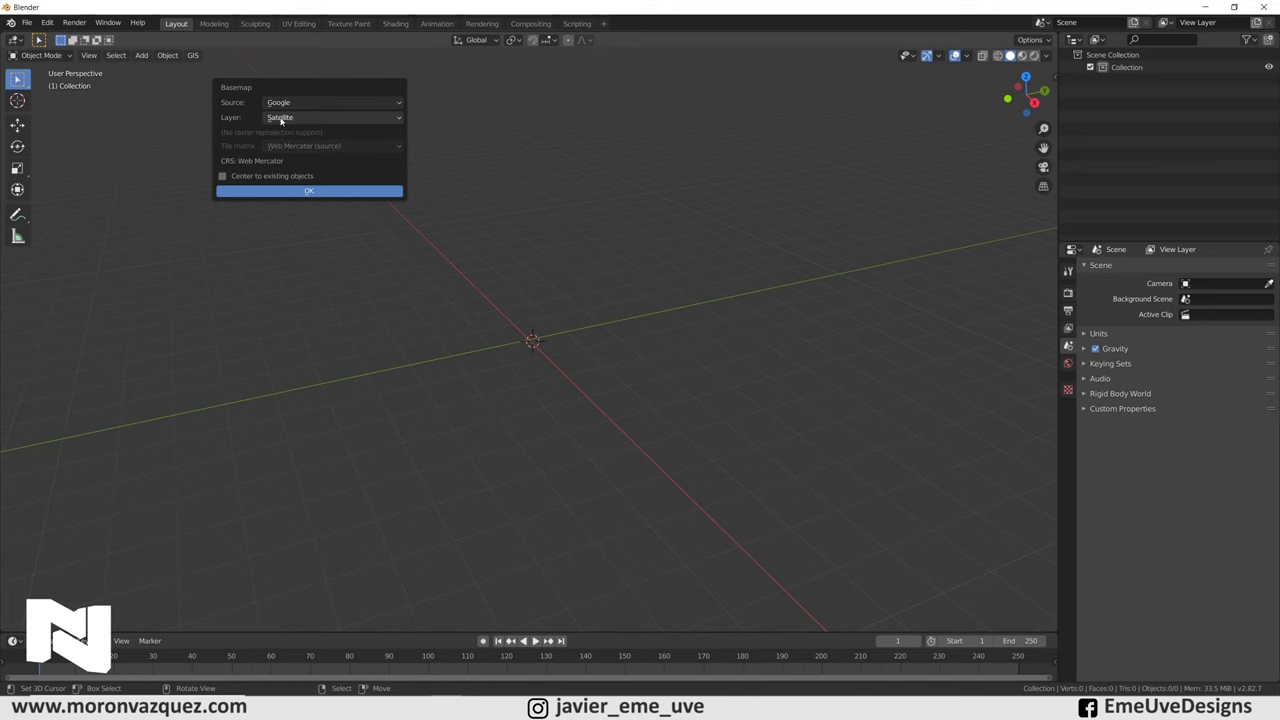
left_click(310, 191)
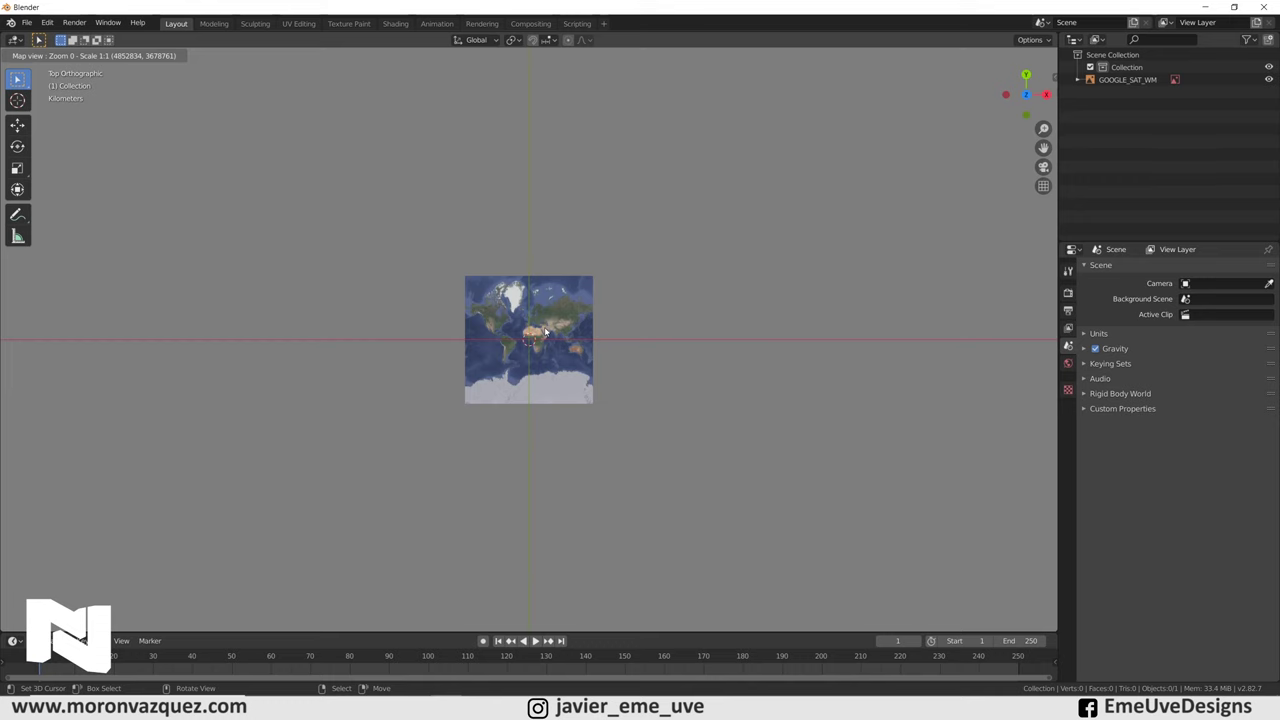
Step: Zoom the basemap in from the whole world to the New York coast
scroll(534, 325, "up", 2)
scroll(534, 325, "up", 1)
scroll(510, 342, "up", 2)
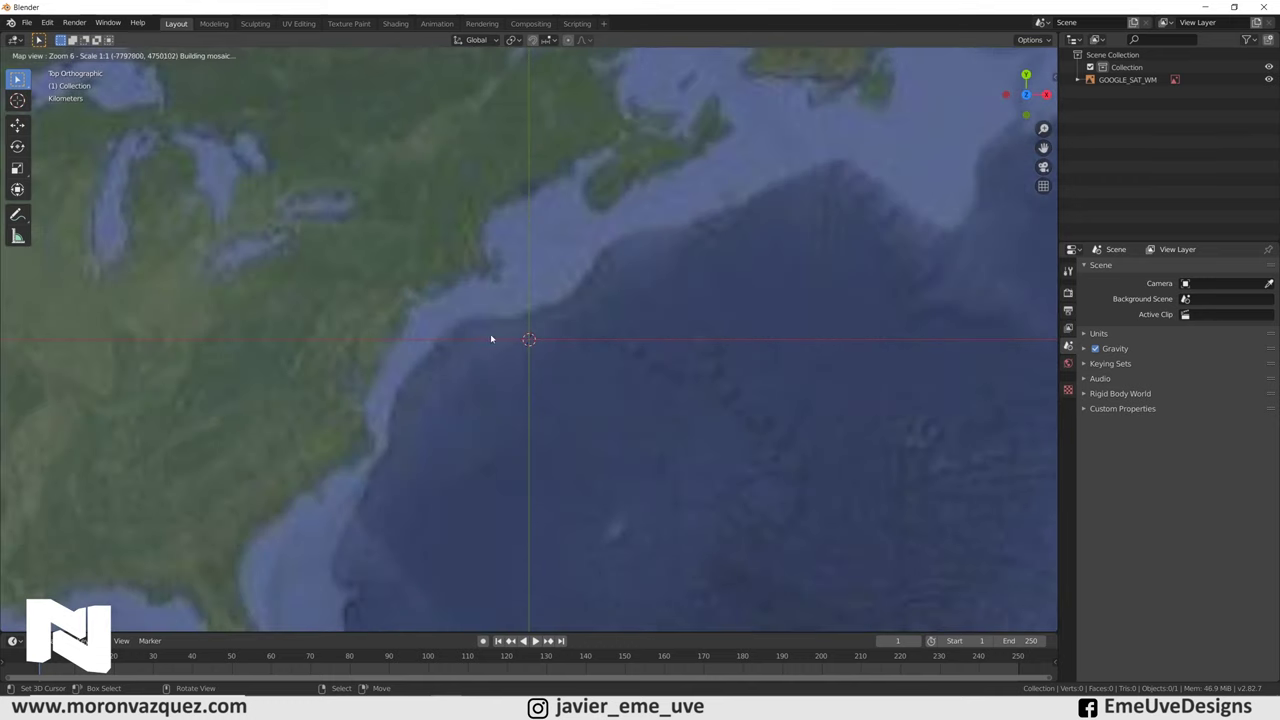
scroll(560, 340, "up", 1)
scroll(575, 340, "up", 4)
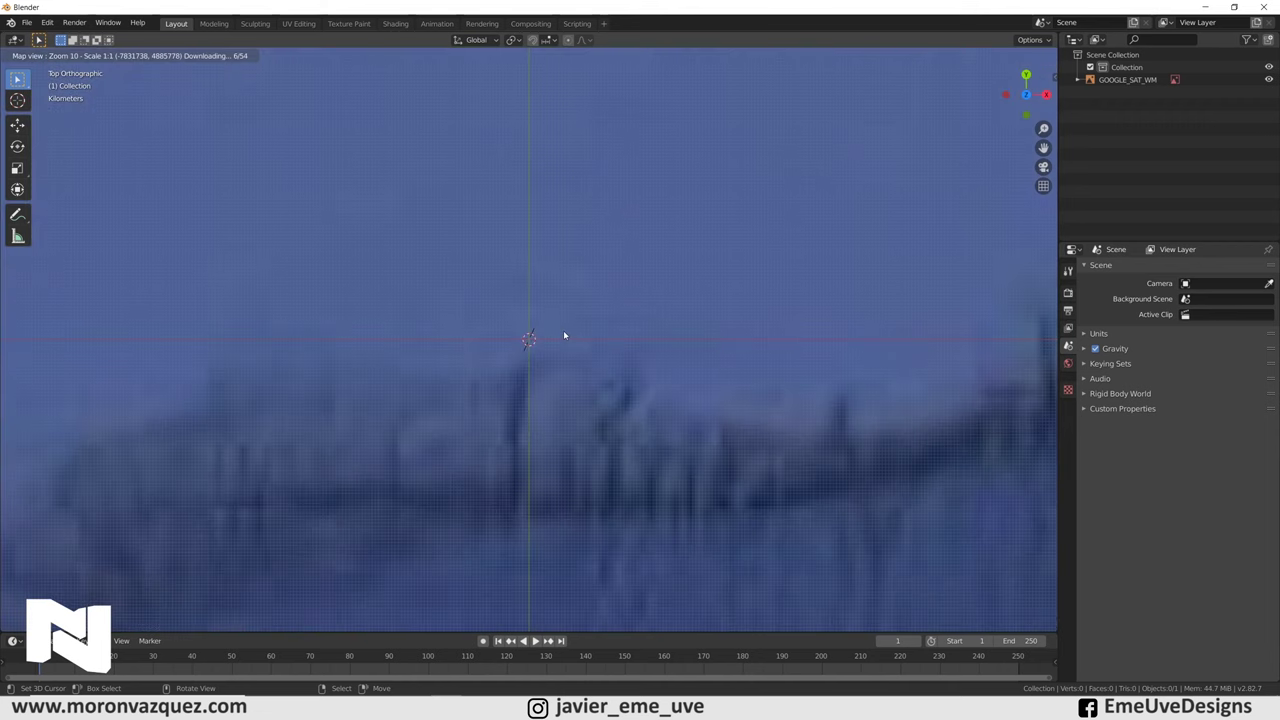
mouse_move(688, 341)
left_mouse_down()
mouse_move(840, 346)
mouse_move(931, 534)
left_mouse_up()
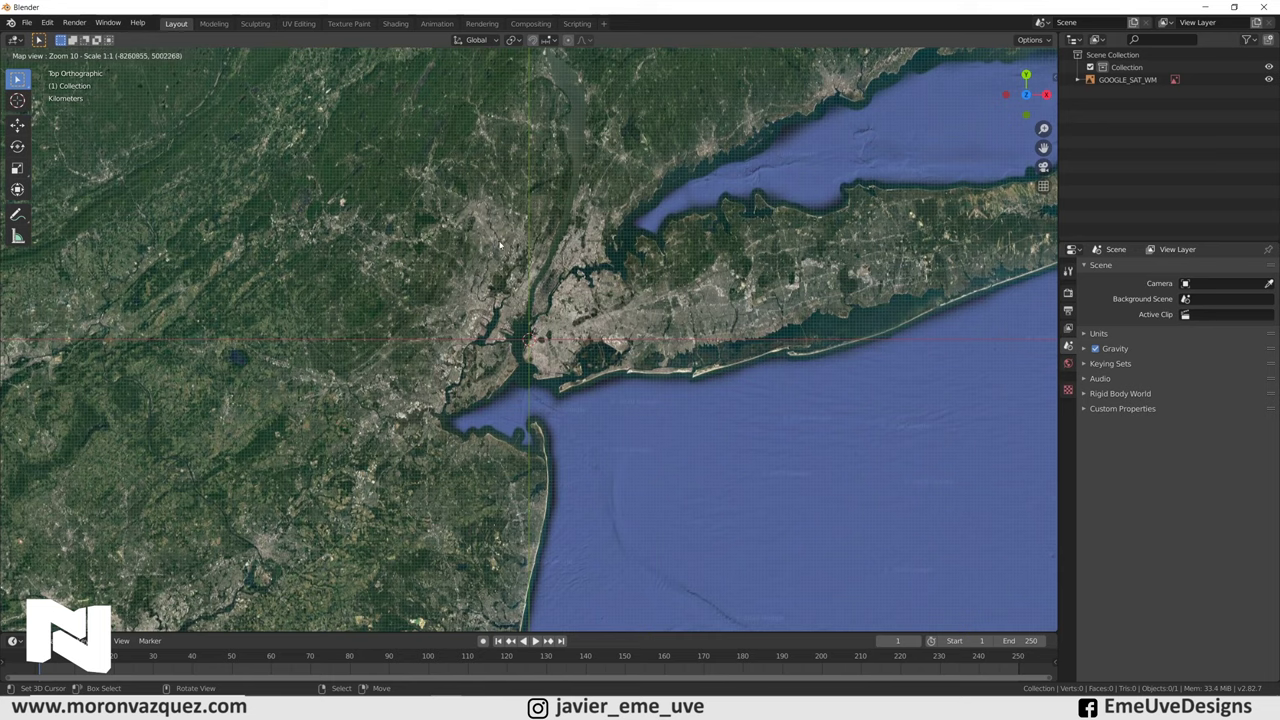
Step: Zoom and pan until Manhattan's streets and buildings fill the viewport
scroll(535, 273, "up", 1)
scroll(535, 273, "up", 2)
left_click_drag(535, 273, 380, 478)
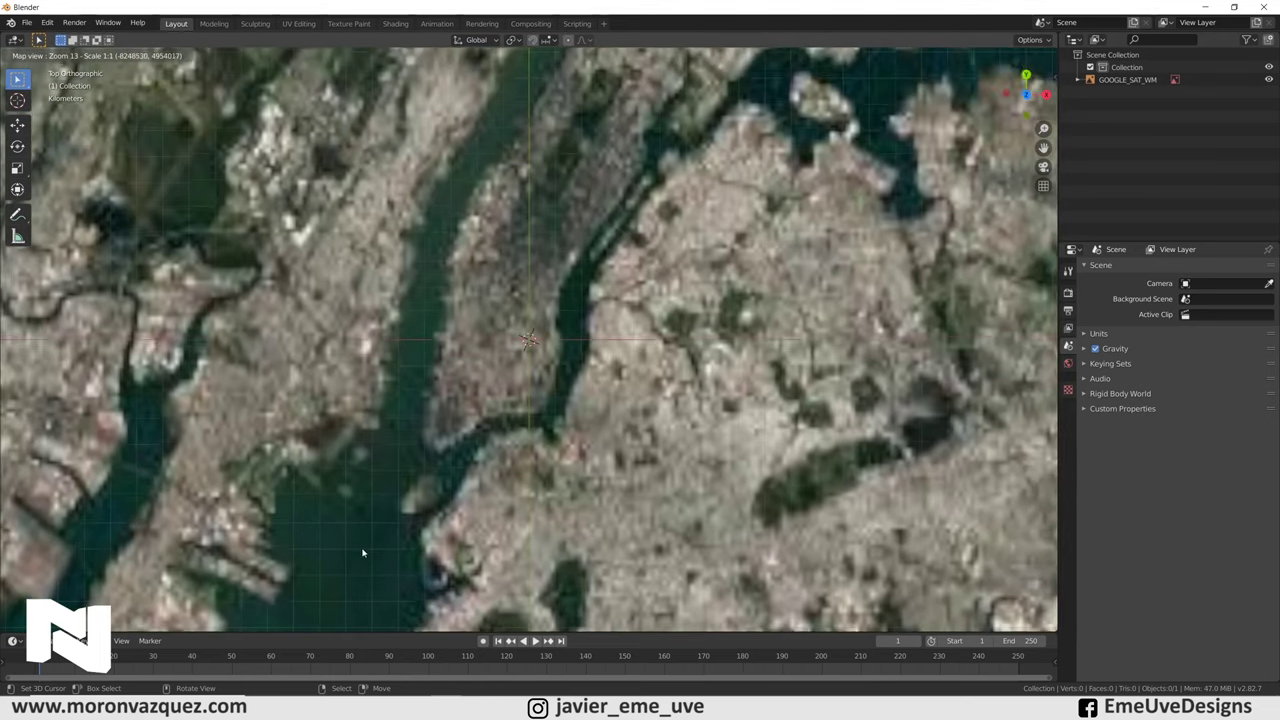
scroll(536, 401, "up", 1)
scroll(532, 395, "up", 1)
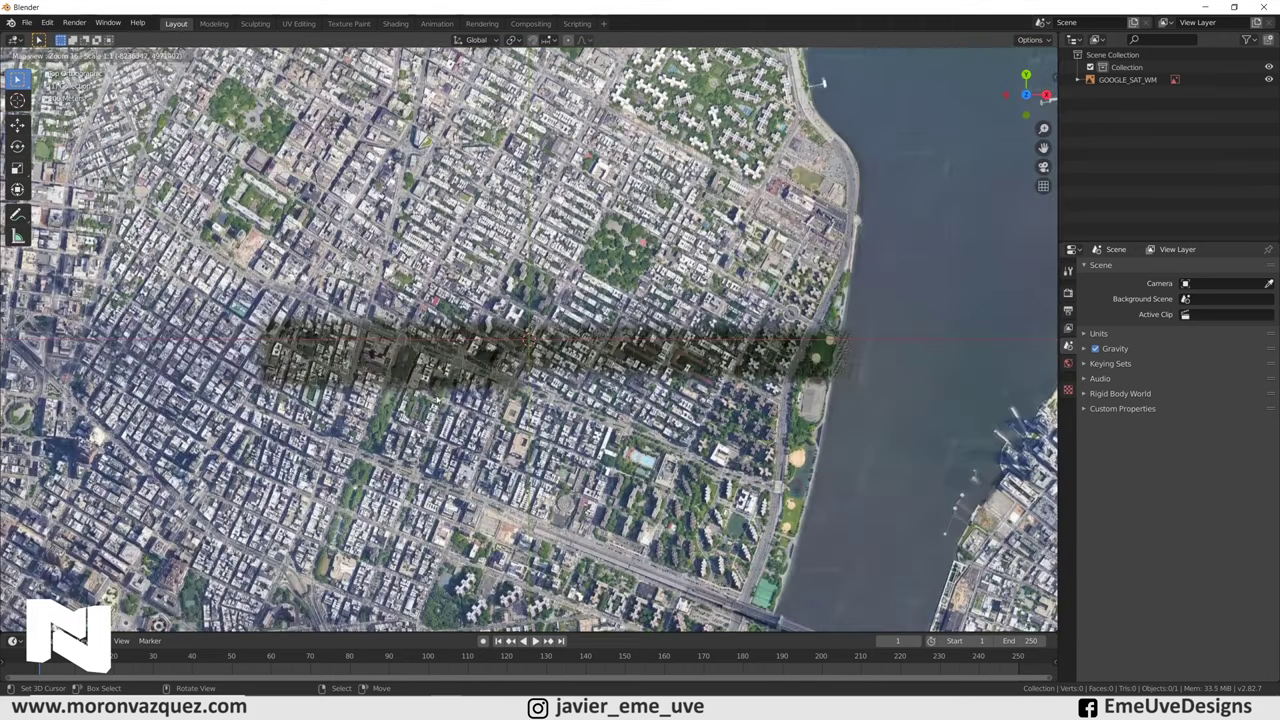
scroll(643, 364, "up", 1)
left_click_drag(595, 365, 636, 302)
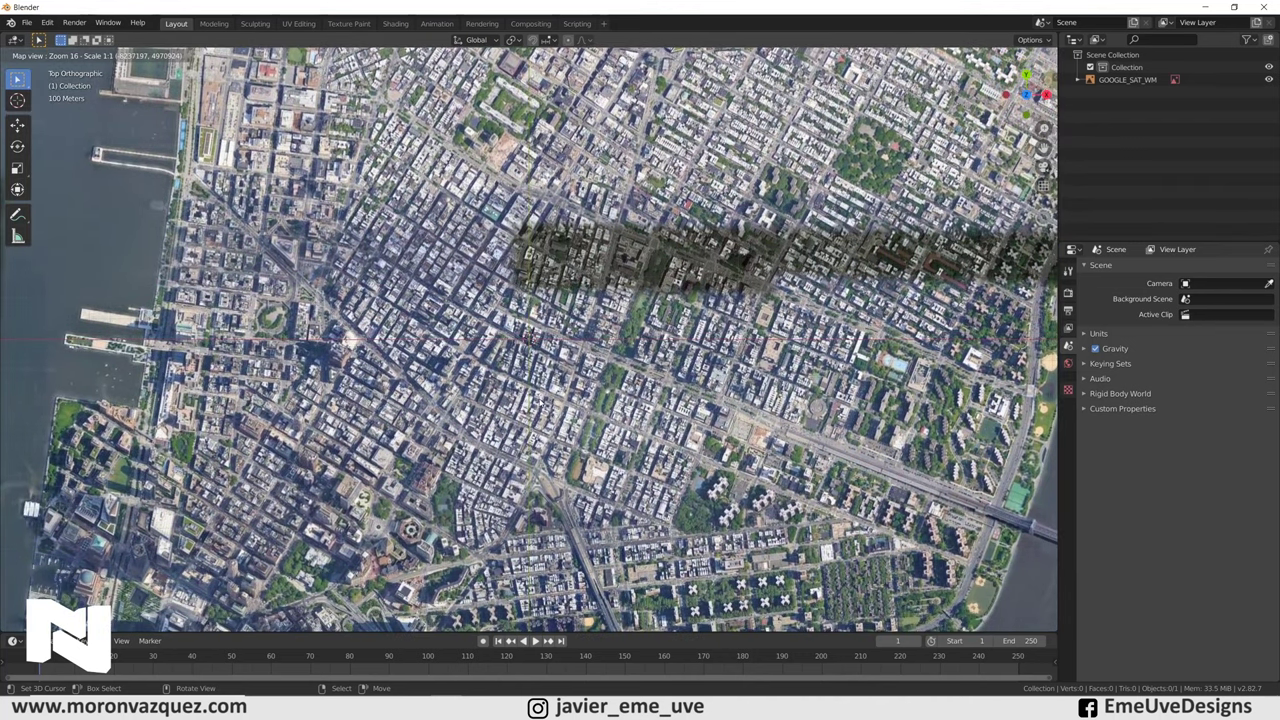
left_click_drag(566, 386, 516, 450)
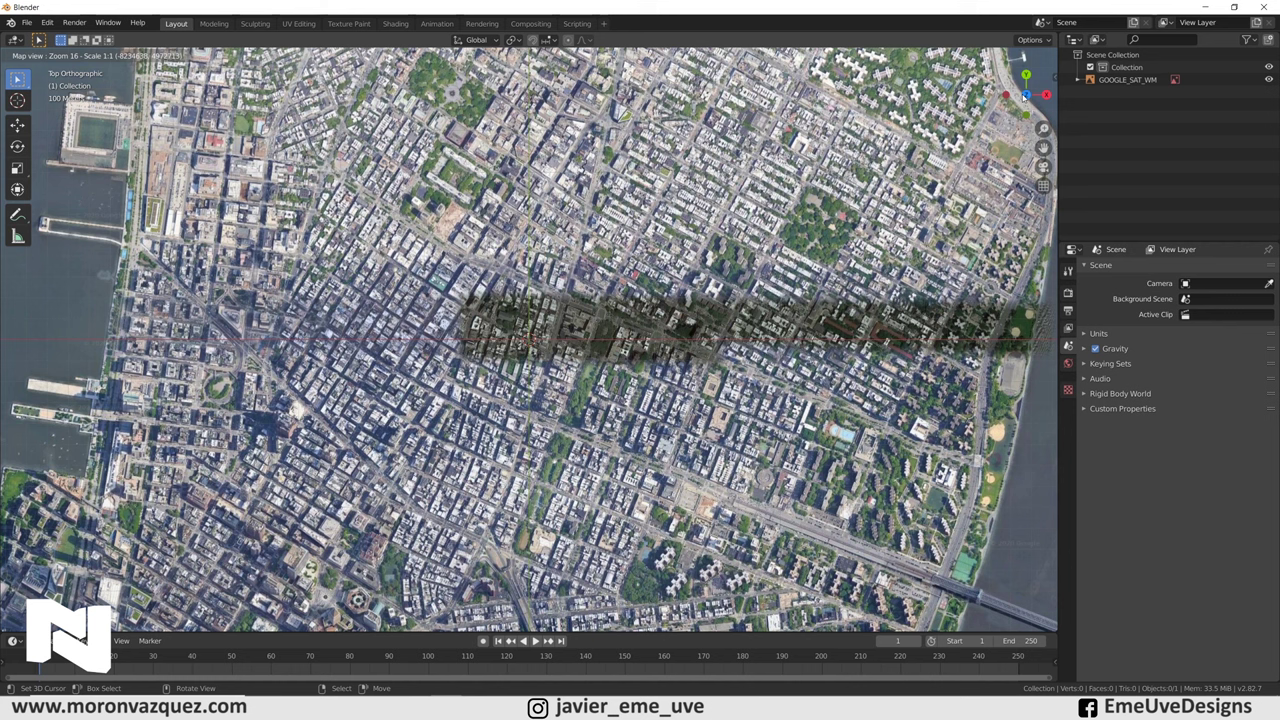
key("e")
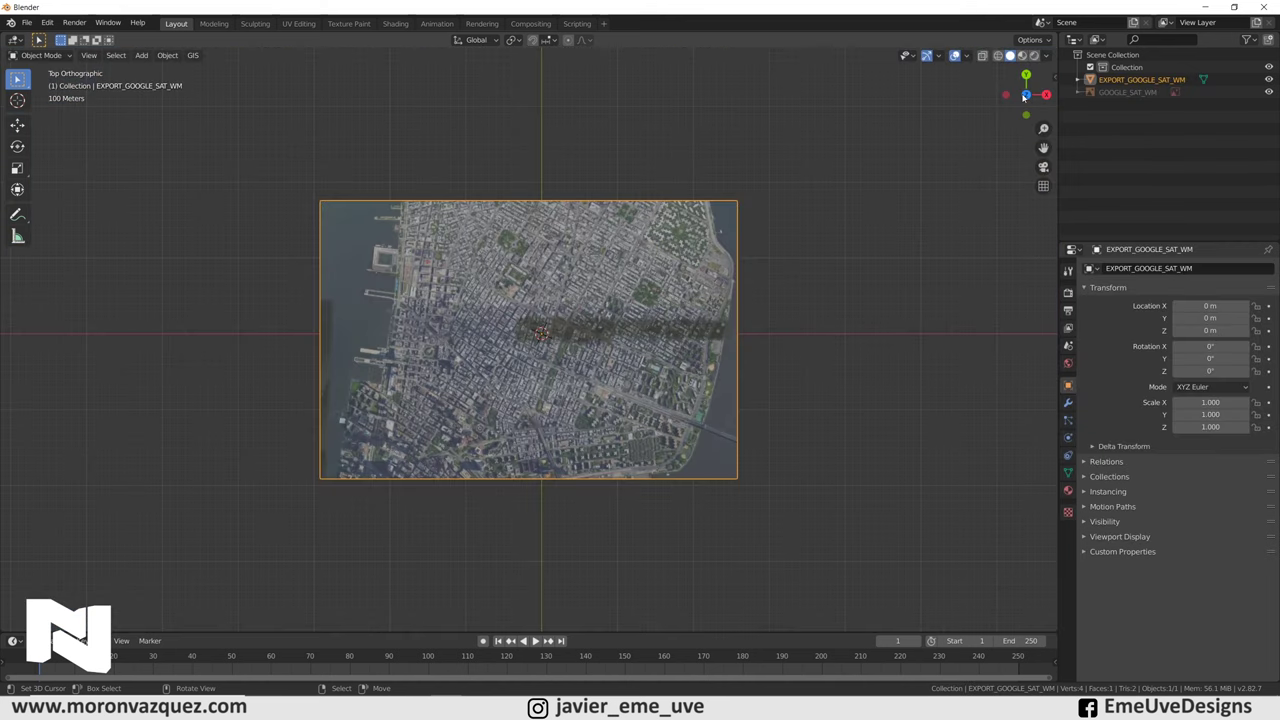
scroll(660, 430, "up", 3)
mouse_move(660, 430)
middle_mouse_down()
mouse_move(647, 410)
mouse_move(343, 287)
middle_mouse_up()
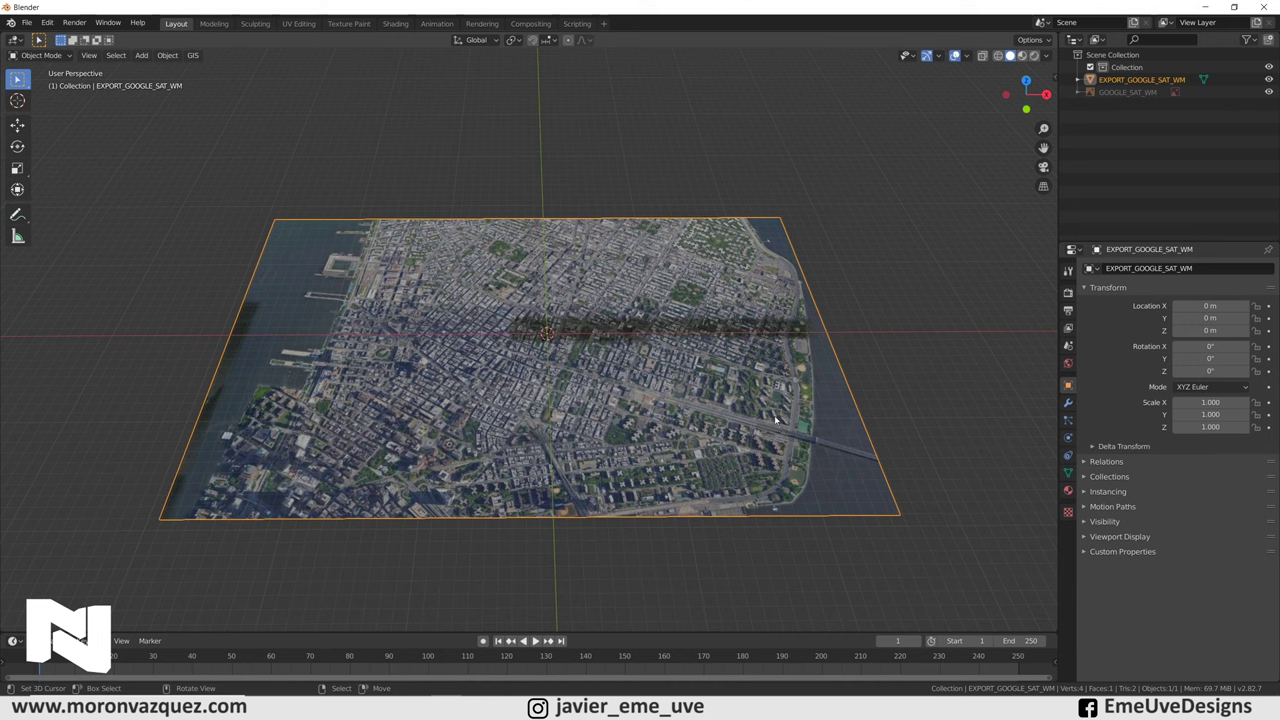
middle_click_drag(775, 420, 652, 316)
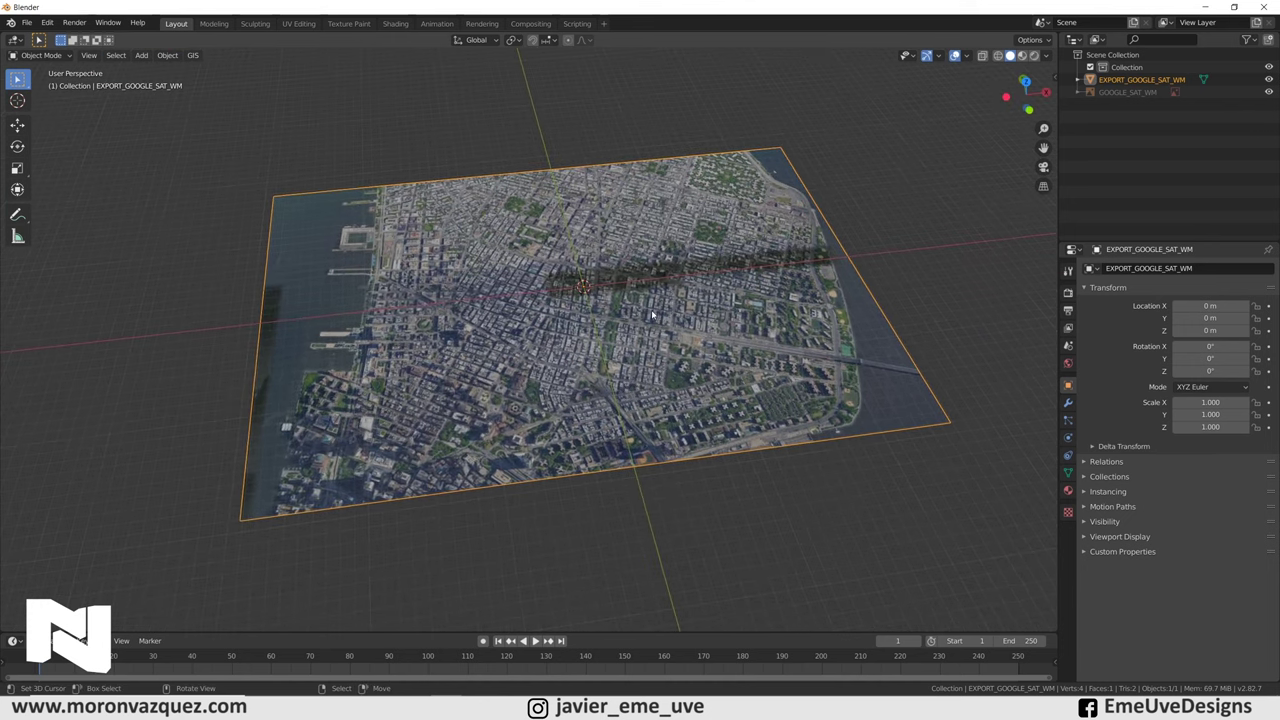
left_click(193, 55)
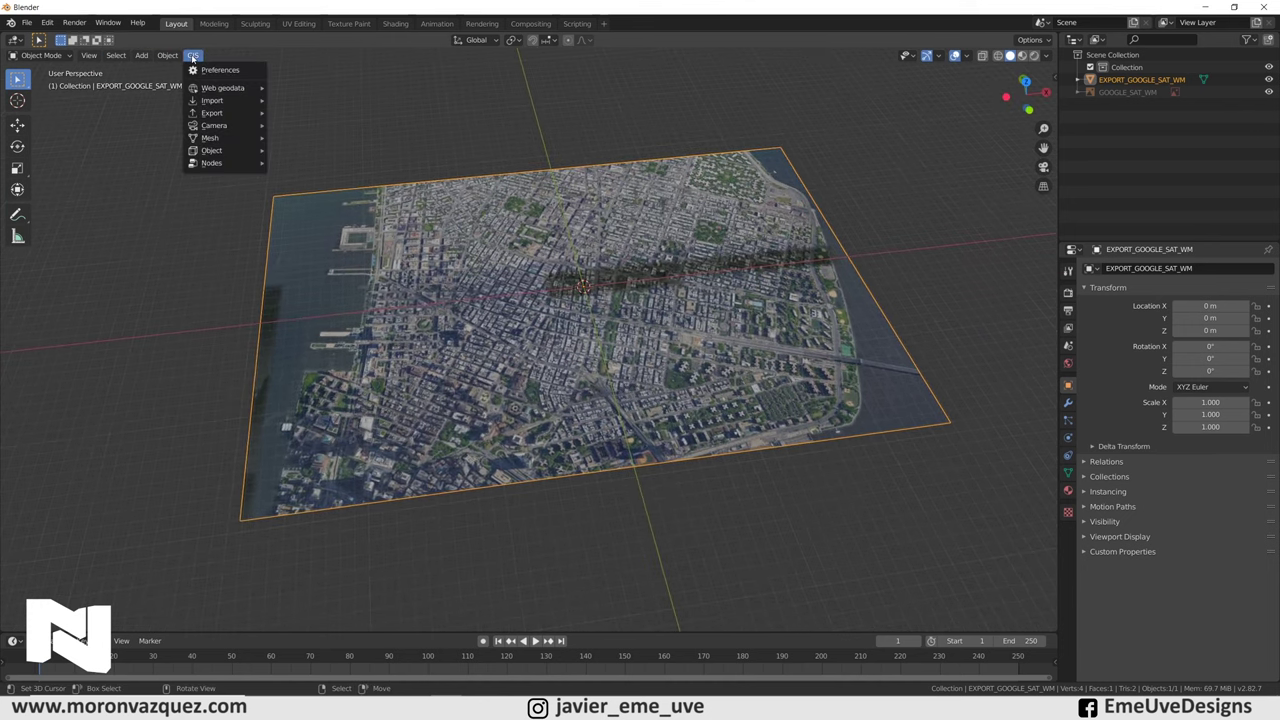
mouse_move(222, 88)
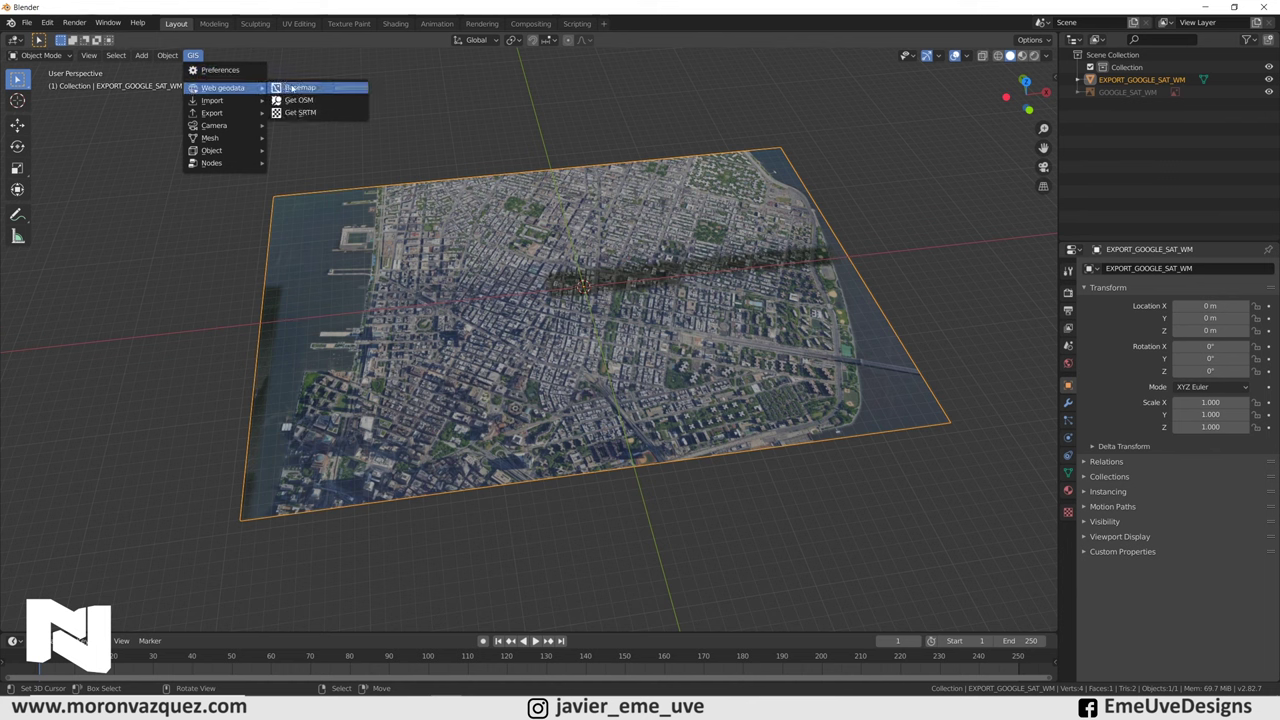
left_click(297, 104)
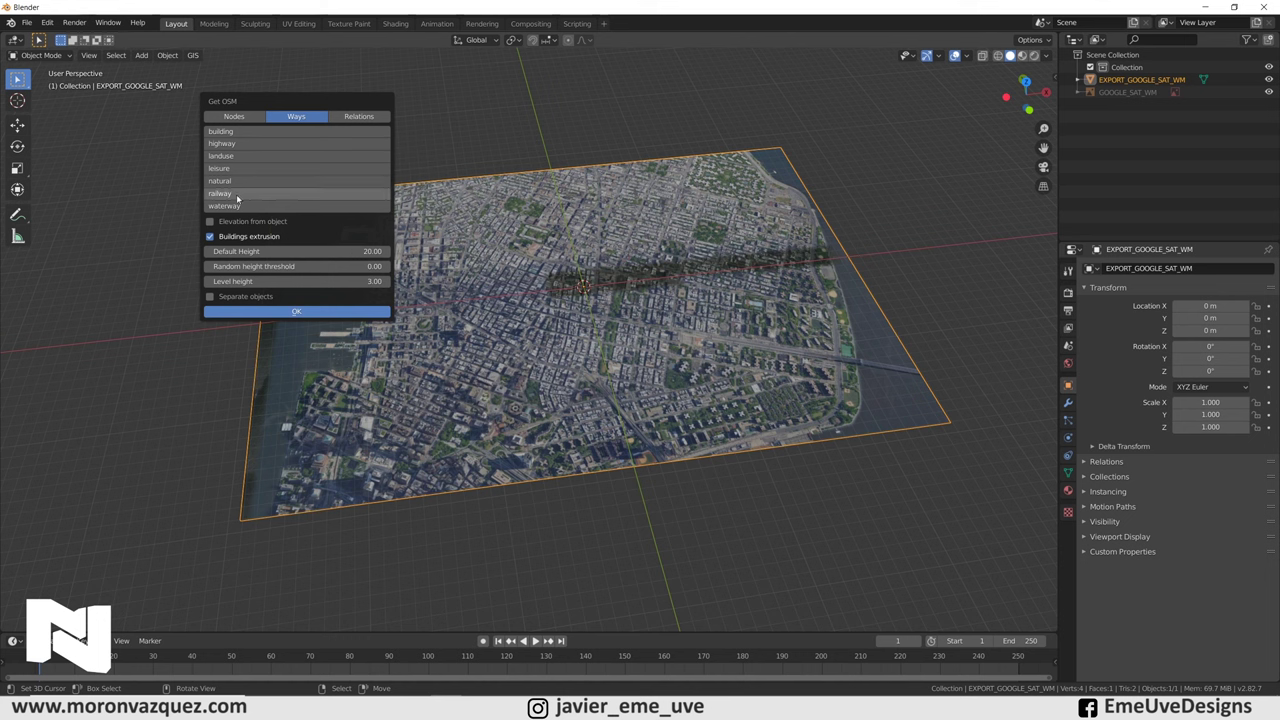
left_click(224, 134)
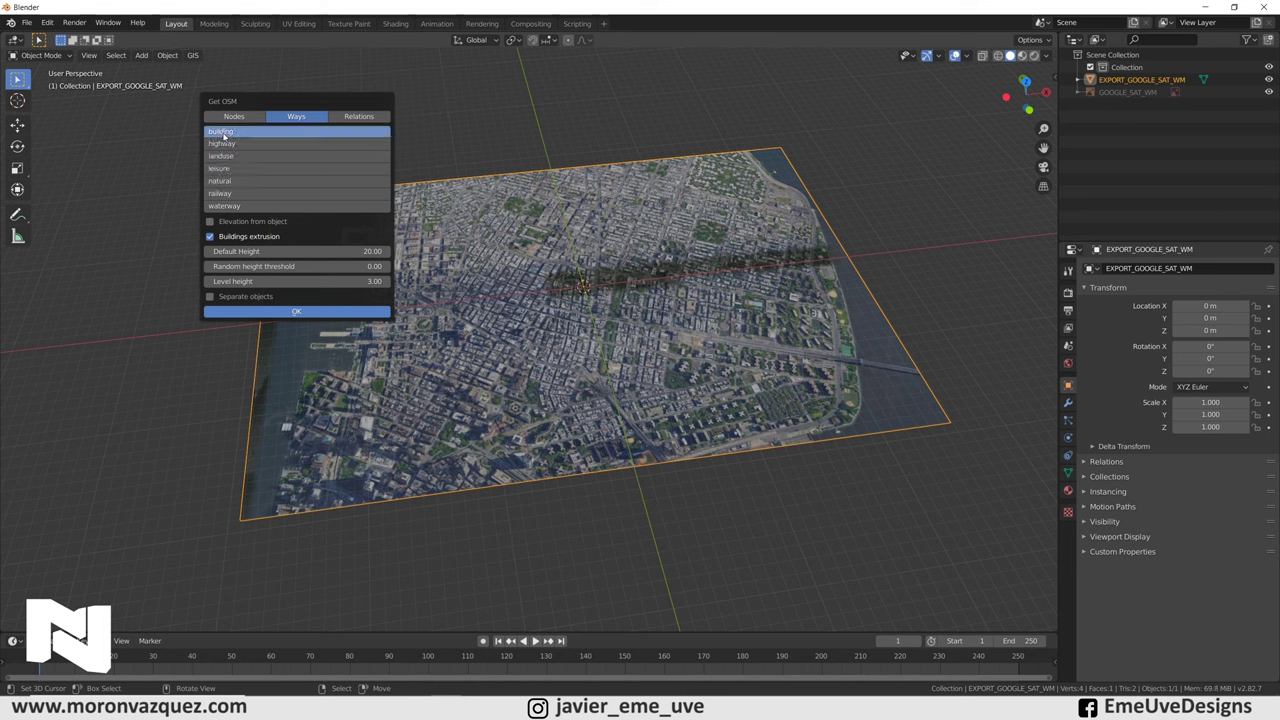
left_click(296, 313)
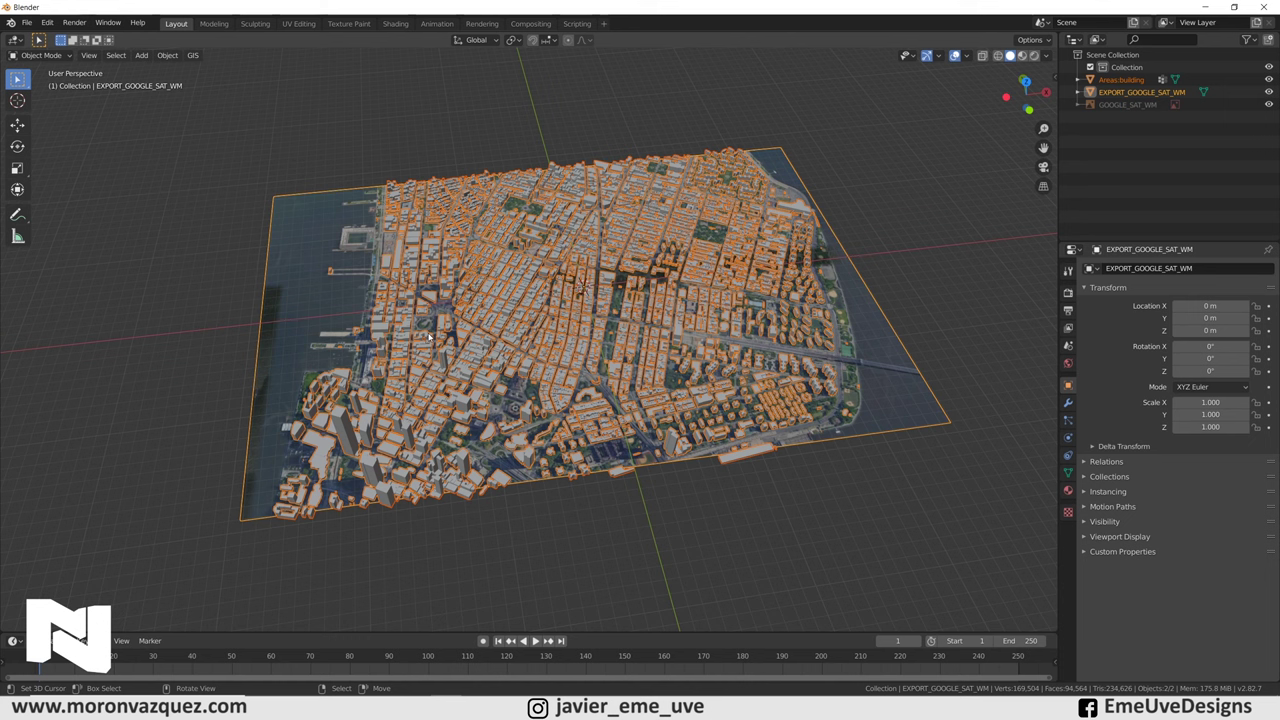
mouse_move(605, 330)
middle_mouse_down()
mouse_move(593, 308)
mouse_move(560, 347)
mouse_move(466, 288)
mouse_move(453, 320)
mouse_move(436, 298)
middle_mouse_up()
Step: Show the sidebar's View tab with focal length and clip start/end beside the city model
scroll(593, 308, "up", 3)
scroll(466, 288, "down", 2)
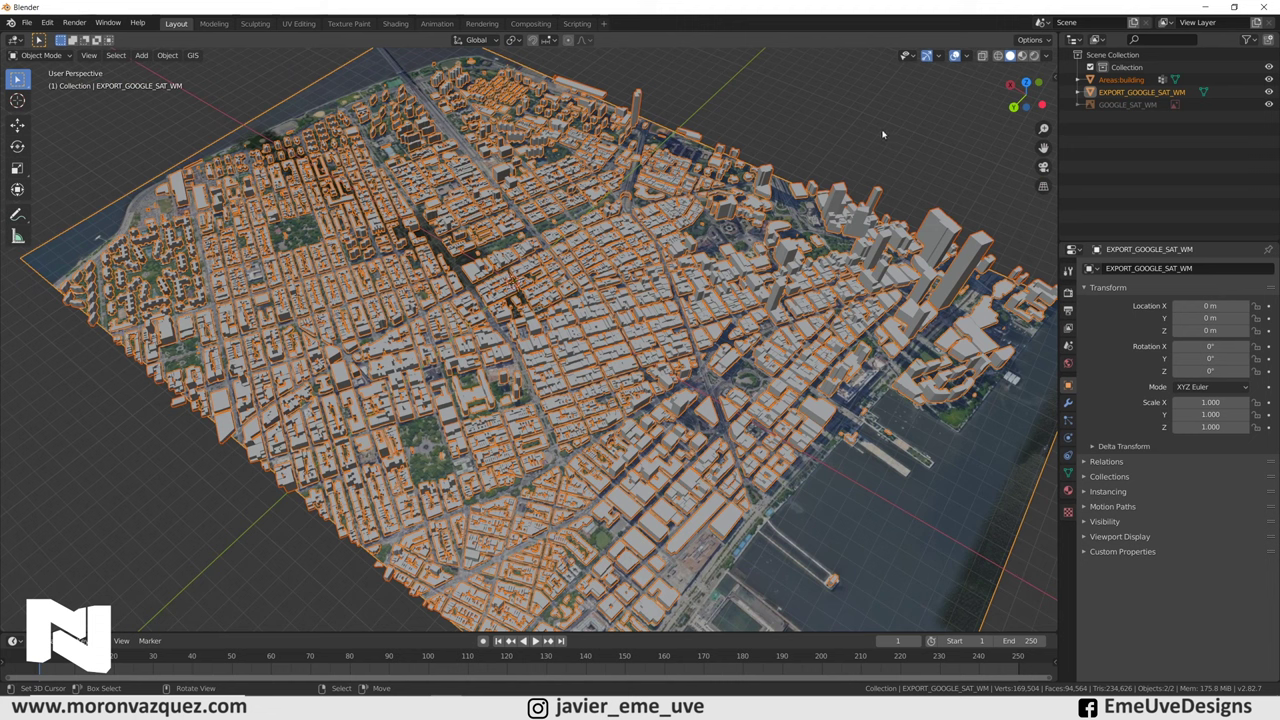
key("n")
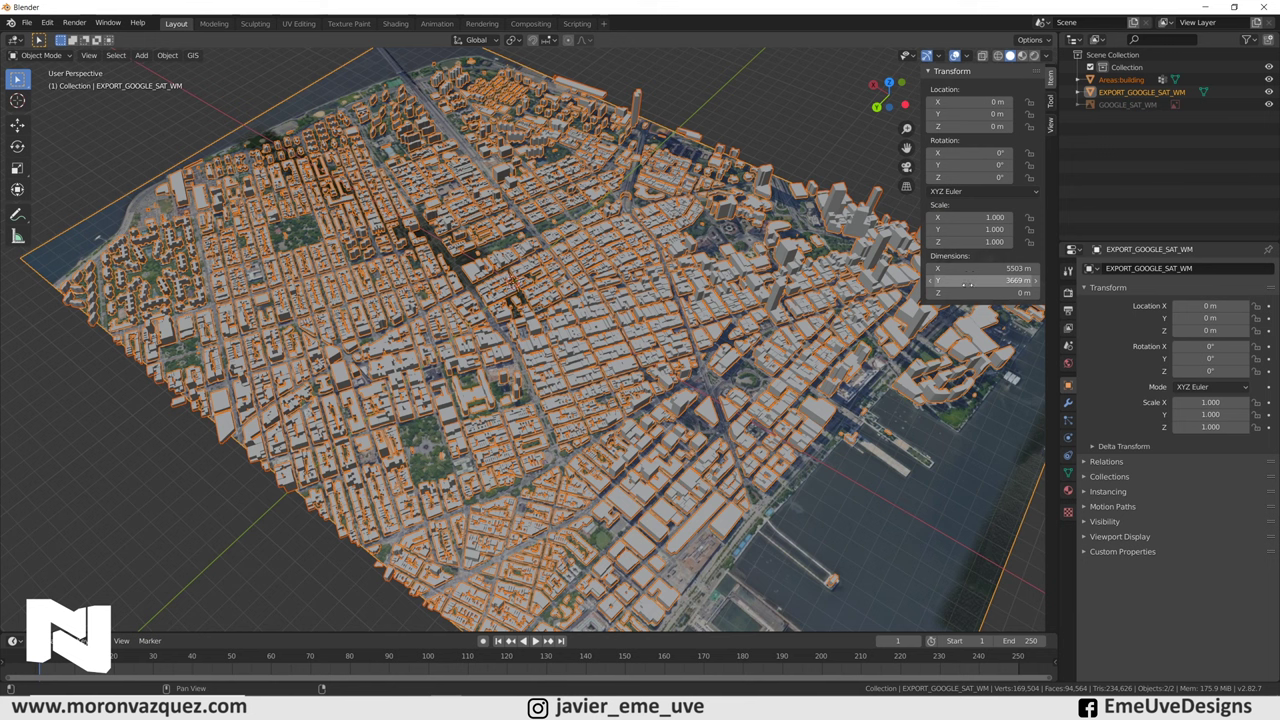
left_click(1050, 125)
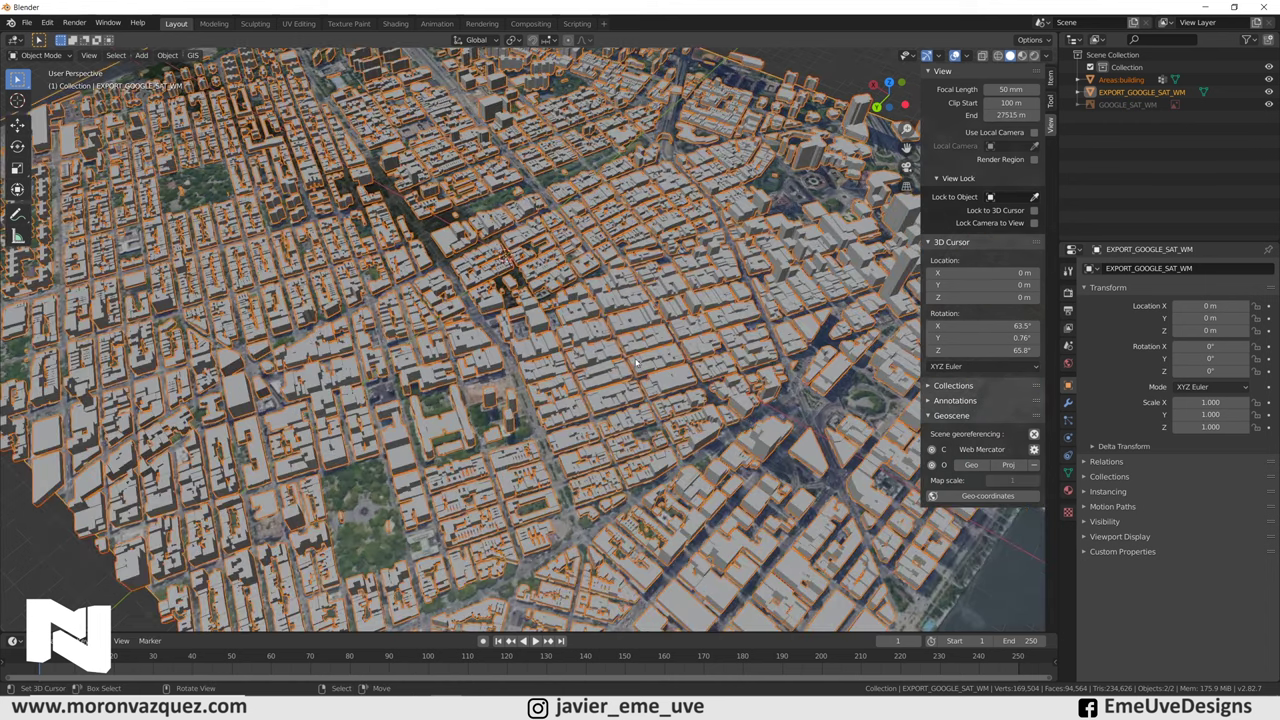
Step: Orbit to a low city view and set the viewport clip end to 1000 m
mouse_move(638, 363)
middle_mouse_down()
mouse_move(624, 358)
mouse_move(672, 331)
middle_mouse_up()
left_click_drag(1003, 115, 1010, 115)
left_click(1010, 115)
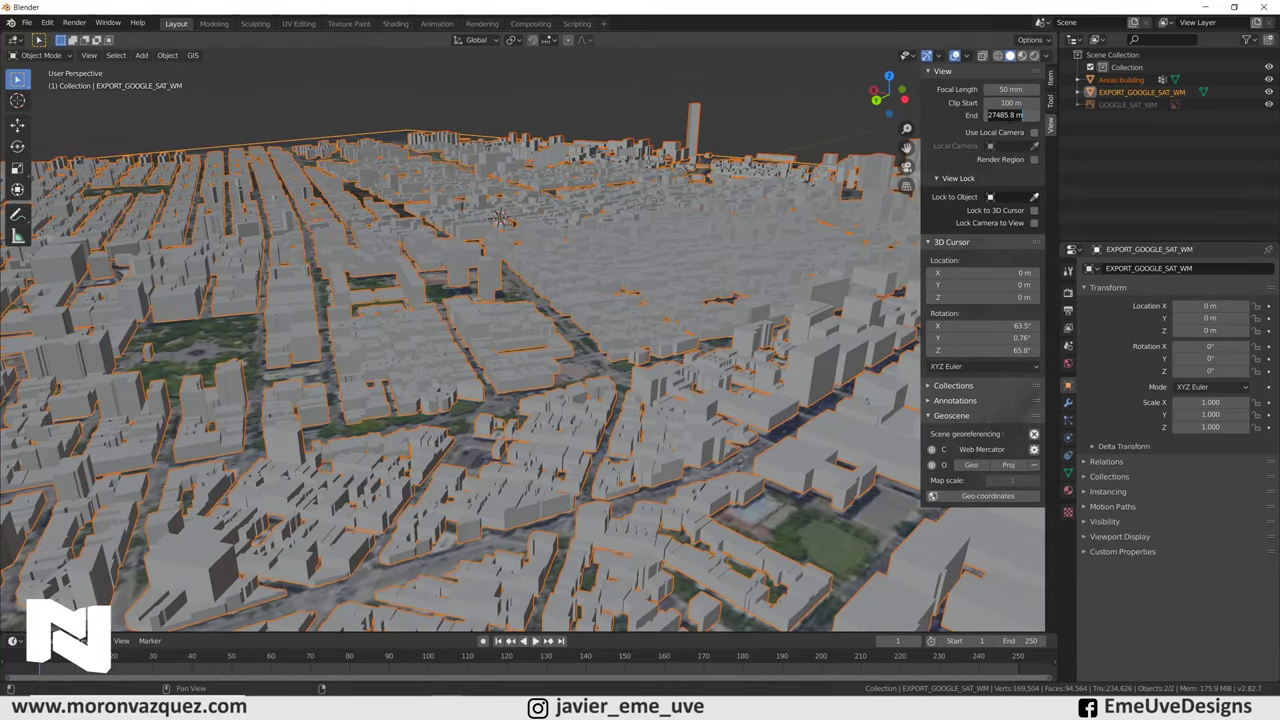
type("1000")
key("Return")
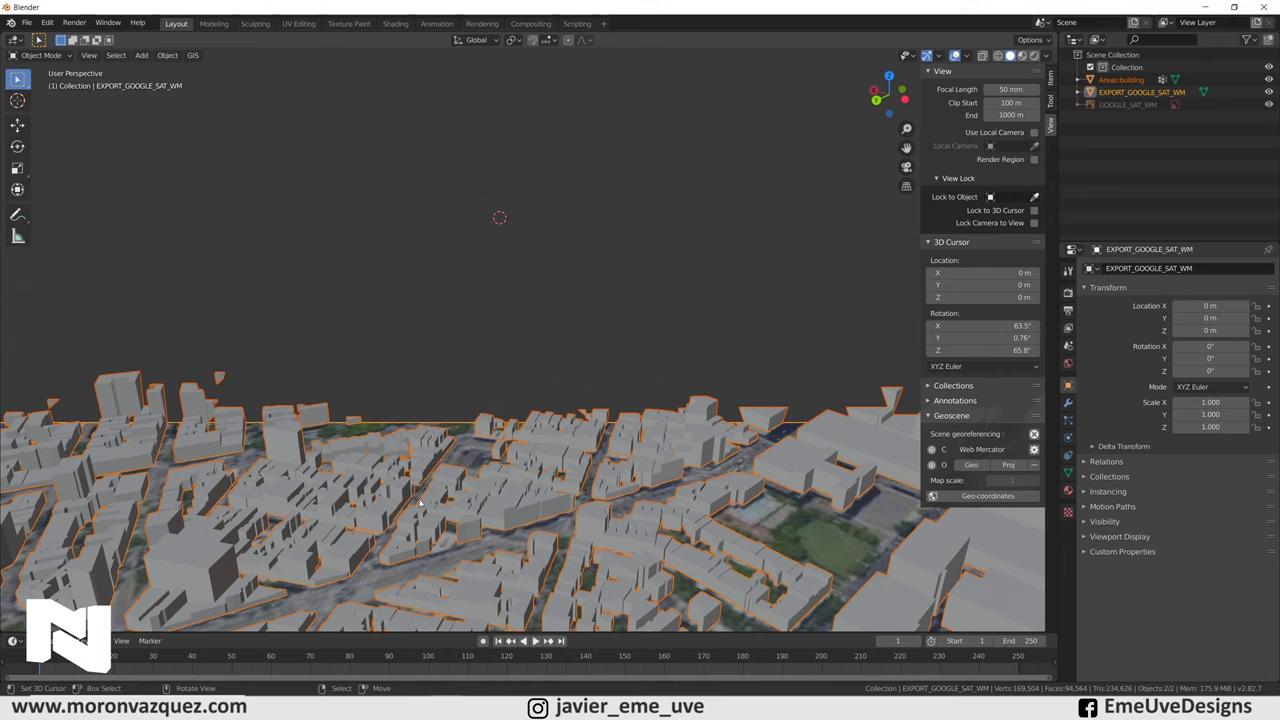
Step: Raise the clip end to 27000 m and pan around to check the distant buildings
left_click(1008, 115)
key("ctrl+a")
type("27000")
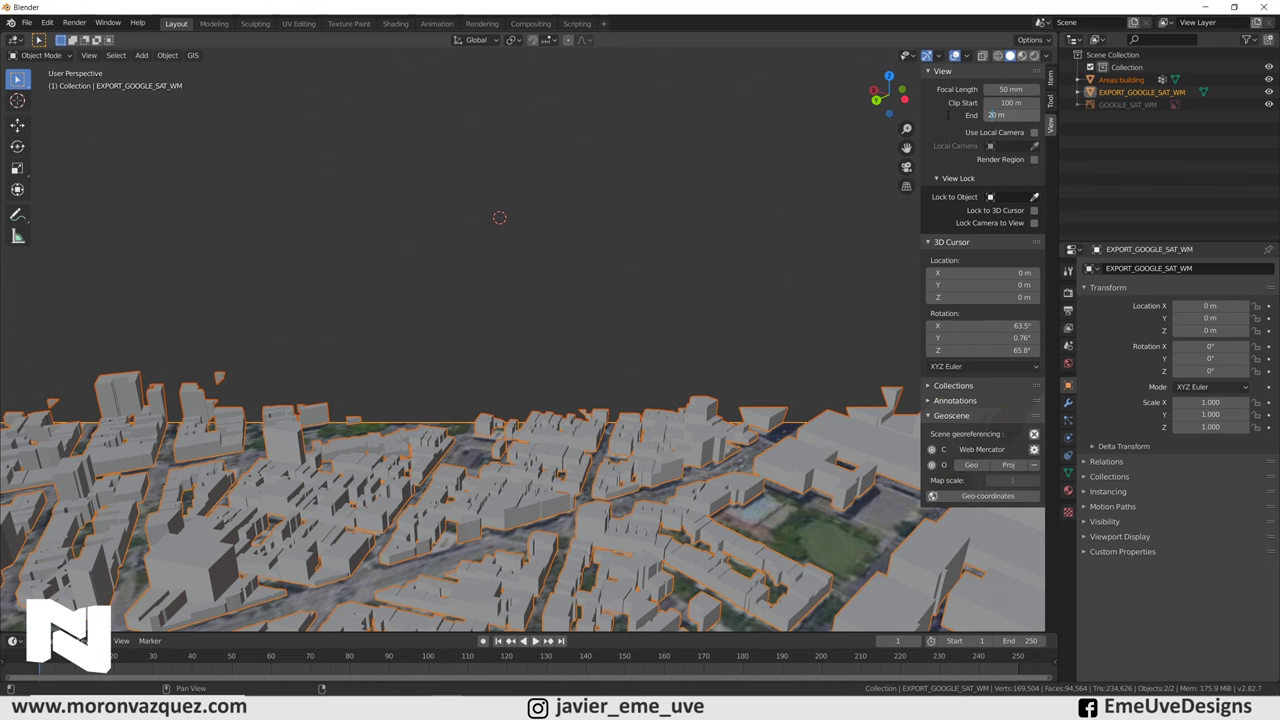
key("Return")
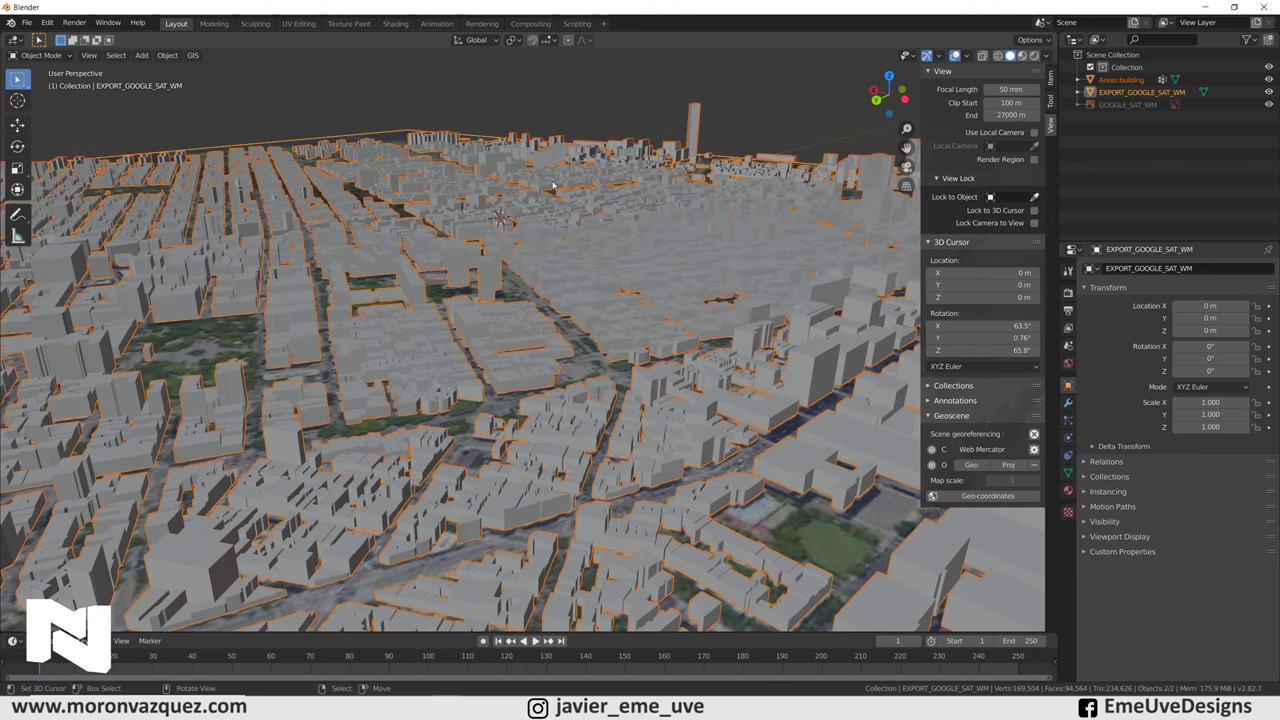
scroll(683, 349, "down", 5)
scroll(683, 349, "up", 2)
middle_click_drag(683, 349, 657, 270, "shift")
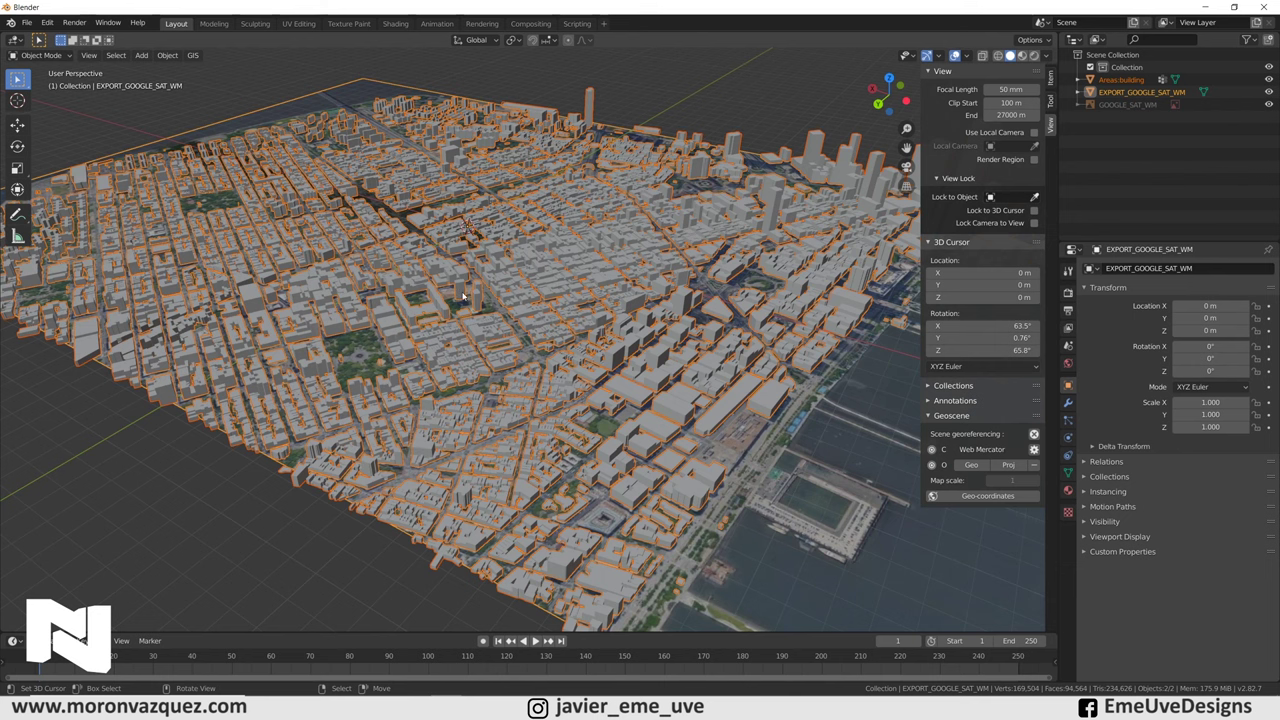
scroll(463, 296, "up", 2)
scroll(470, 298, "up", 4)
scroll(480, 300, "up", 2)
scroll(493, 302, "down", 2)
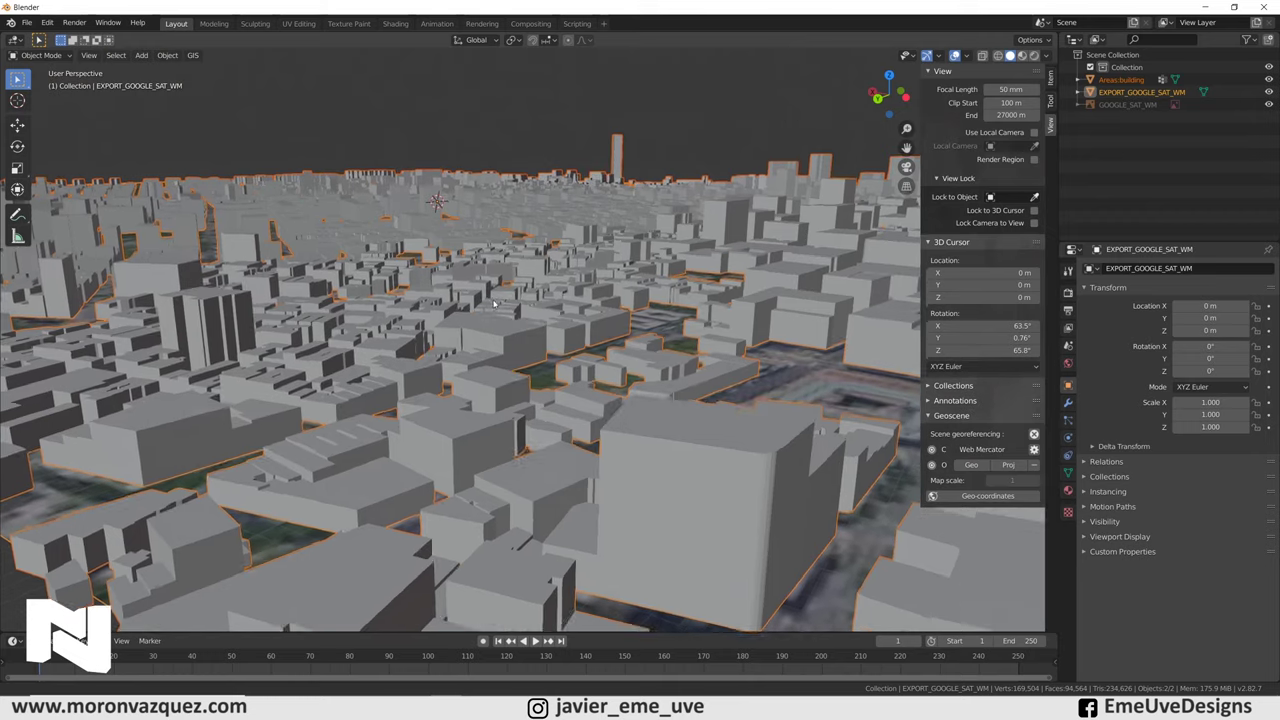
scroll(493, 303, "down", 1)
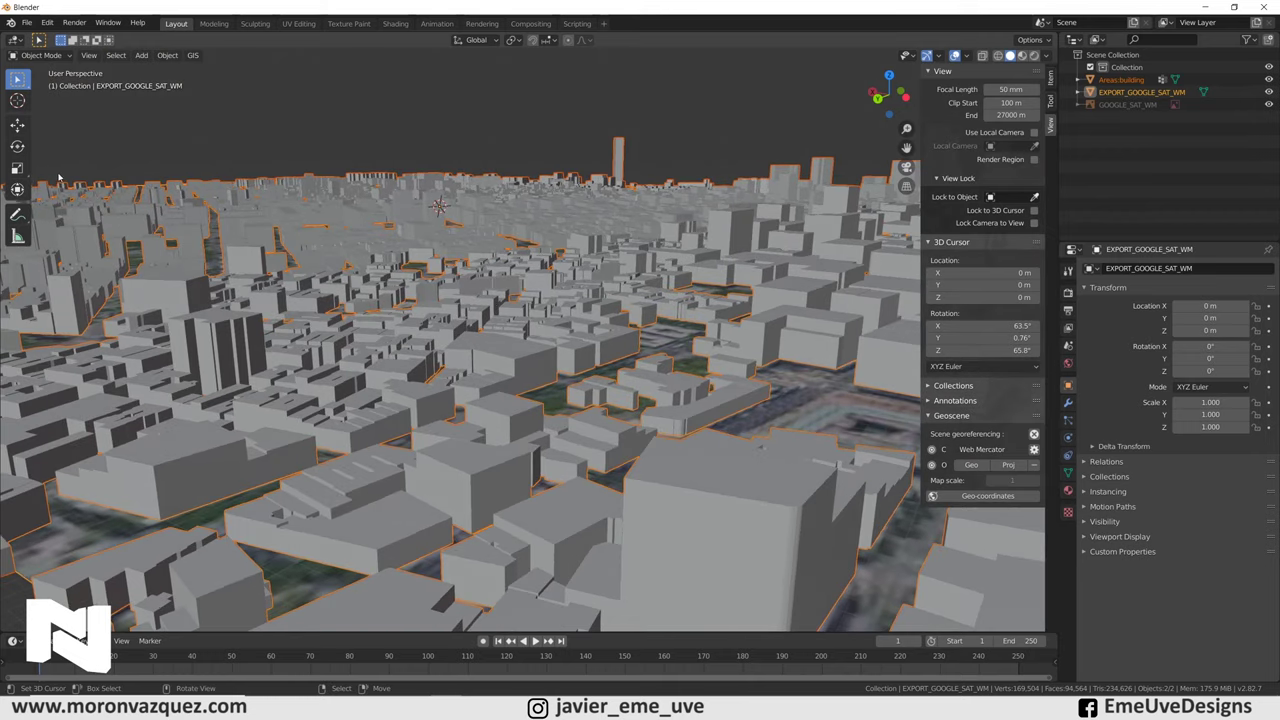
left_click(19, 148)
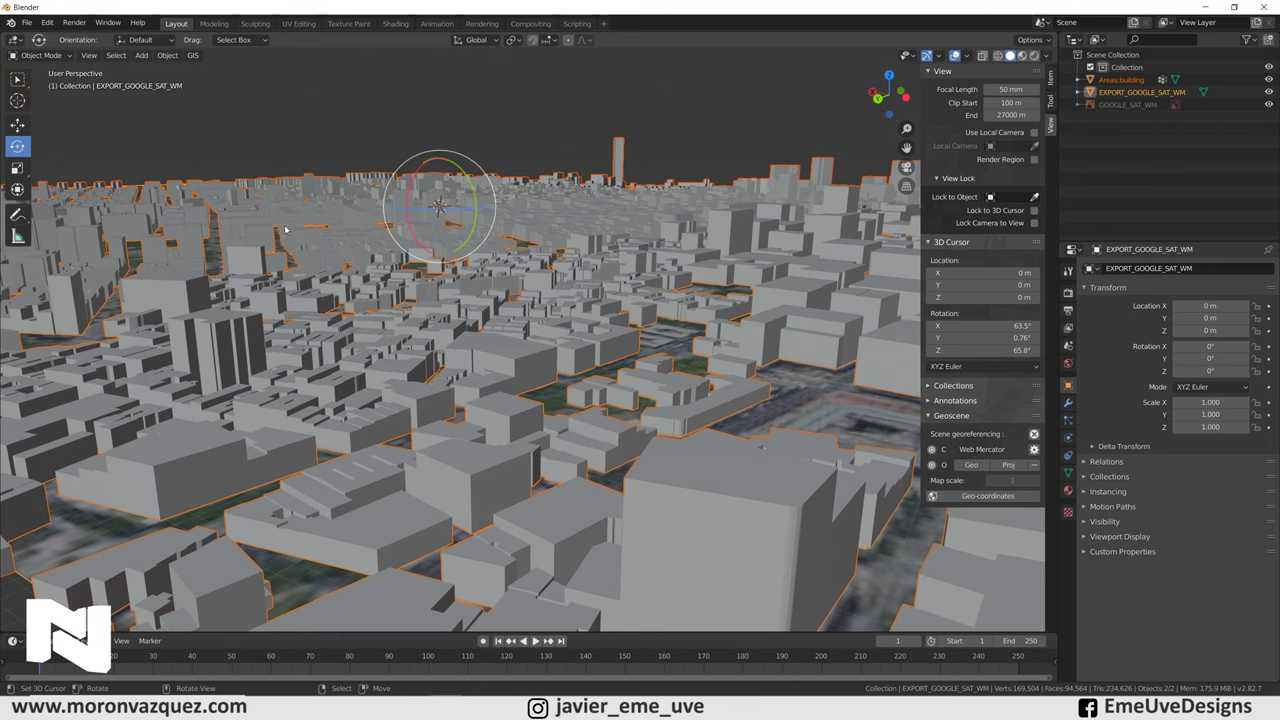
Step: Scale the city model along Z to 2.896, then orbit up to a city overview
left_click(18, 169)
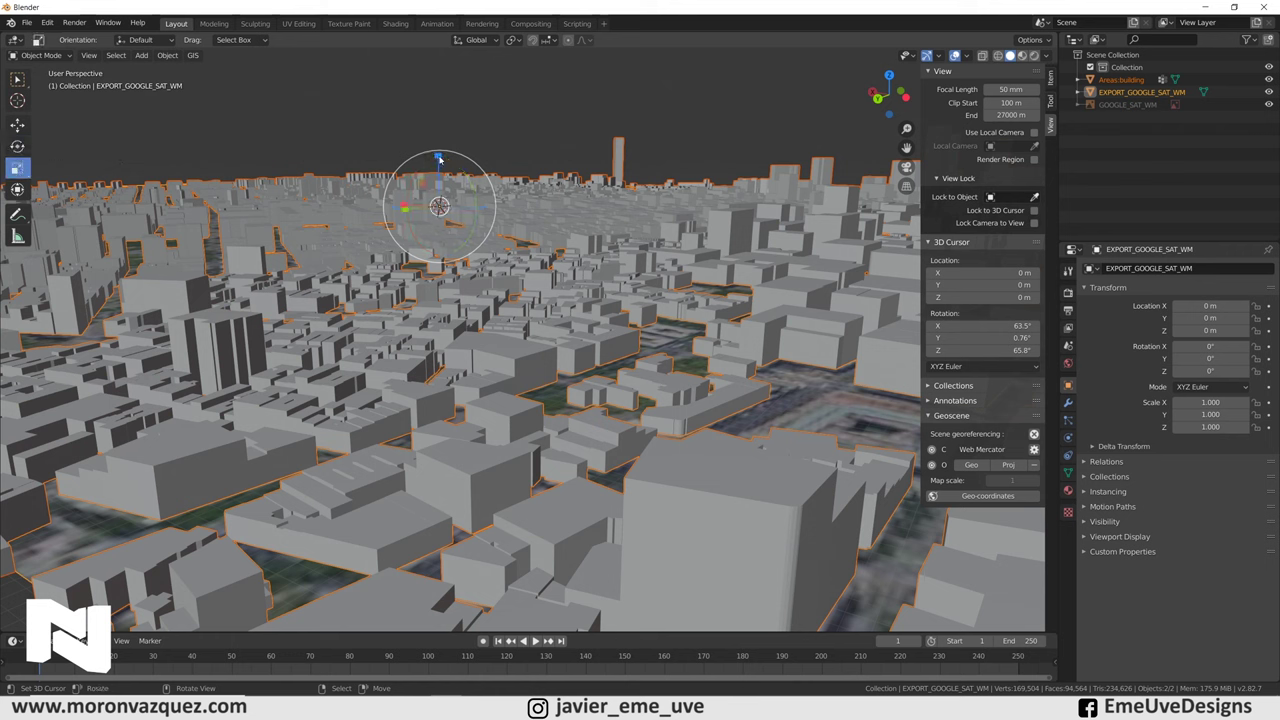
left_click_drag(438, 158, 447, 92)
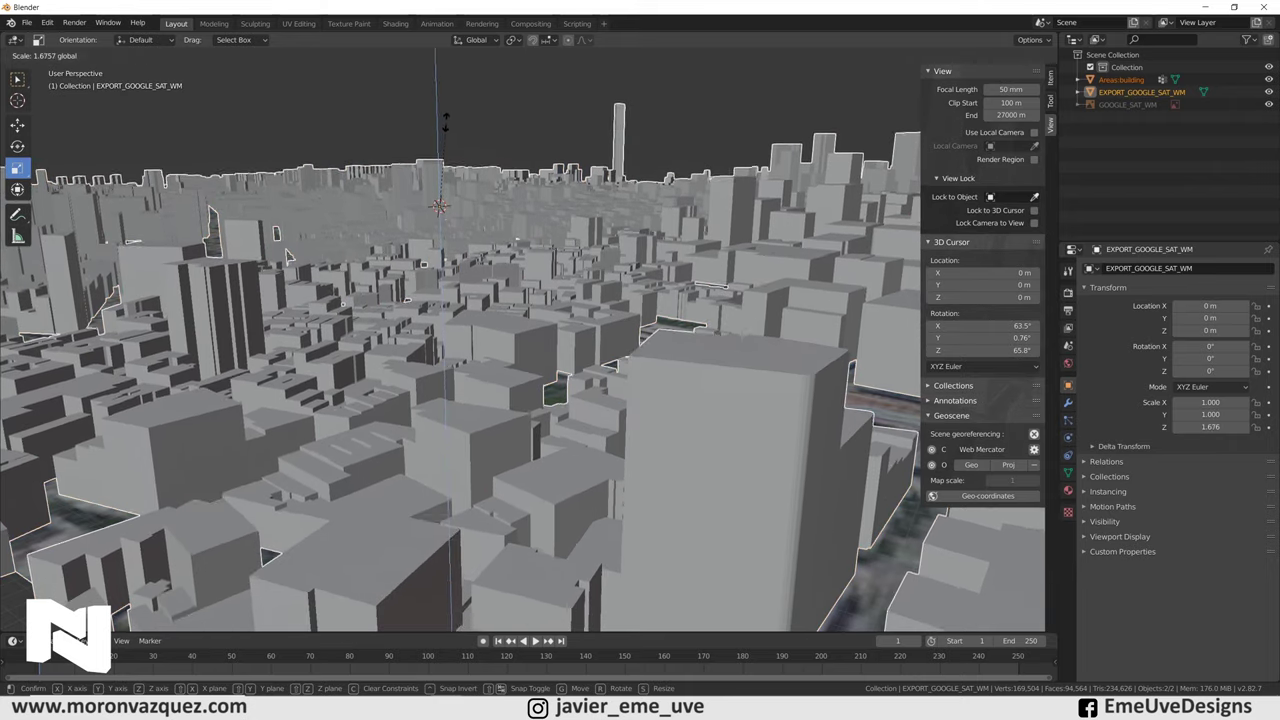
left_click_drag(447, 92, 480, 80)
mouse_move(492, 107)
middle_mouse_down()
mouse_move(470, 112)
mouse_move(528, 126)
mouse_move(529, 140)
mouse_move(518, 135)
mouse_move(560, 160)
mouse_move(623, 149)
middle_mouse_up()
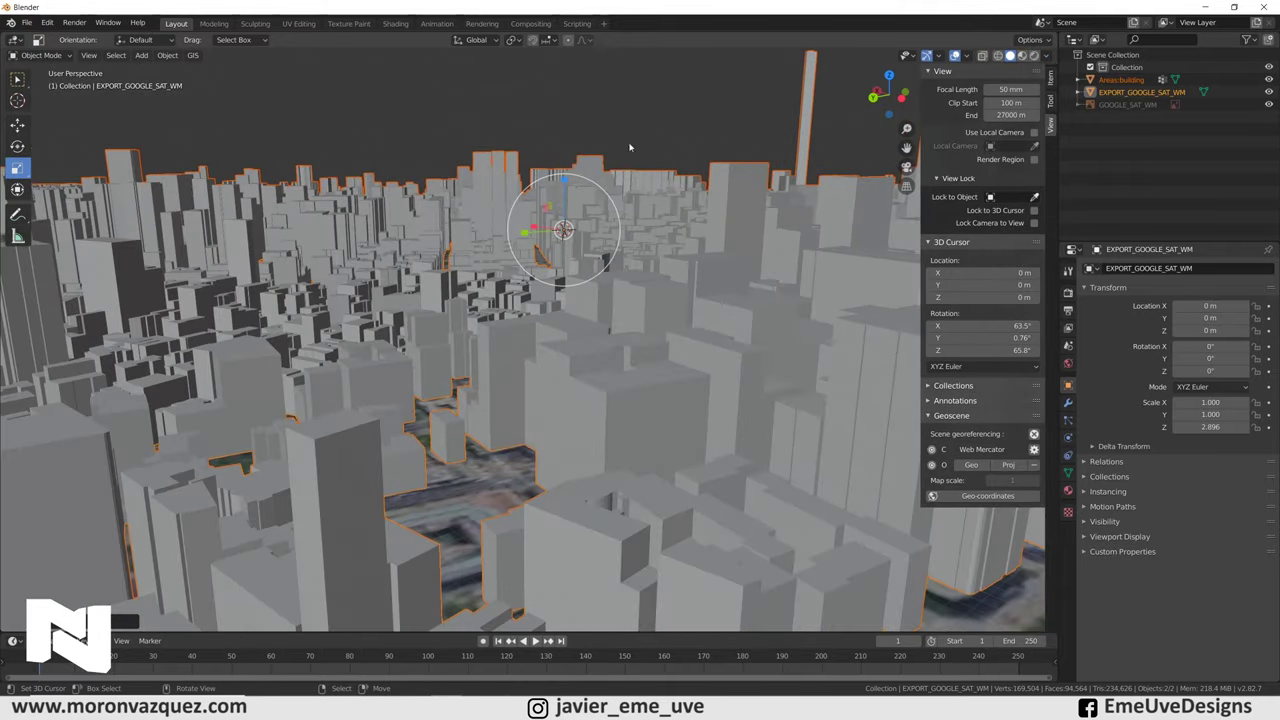
mouse_move(727, 177)
middle_mouse_down()
mouse_move(692, 201)
mouse_move(840, 273)
middle_mouse_up()
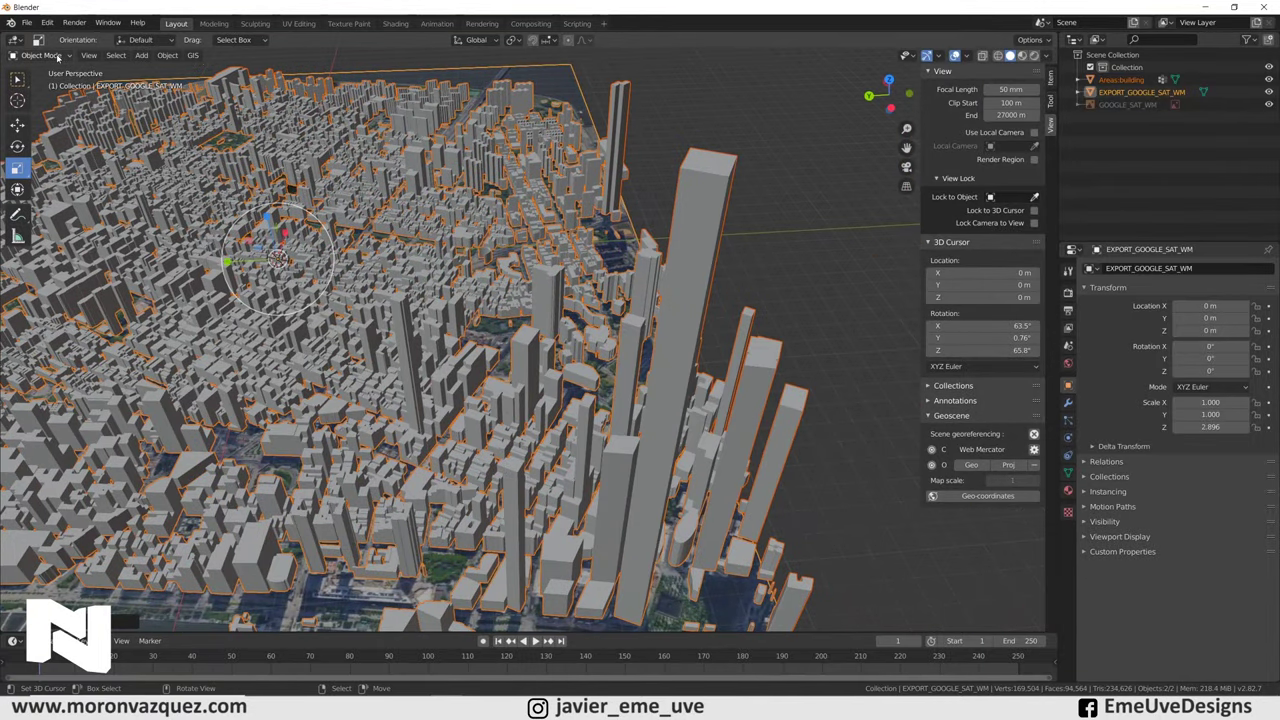
Step: In Edit Mode with face select, select the tallest tower's top face
left_click(40, 55)
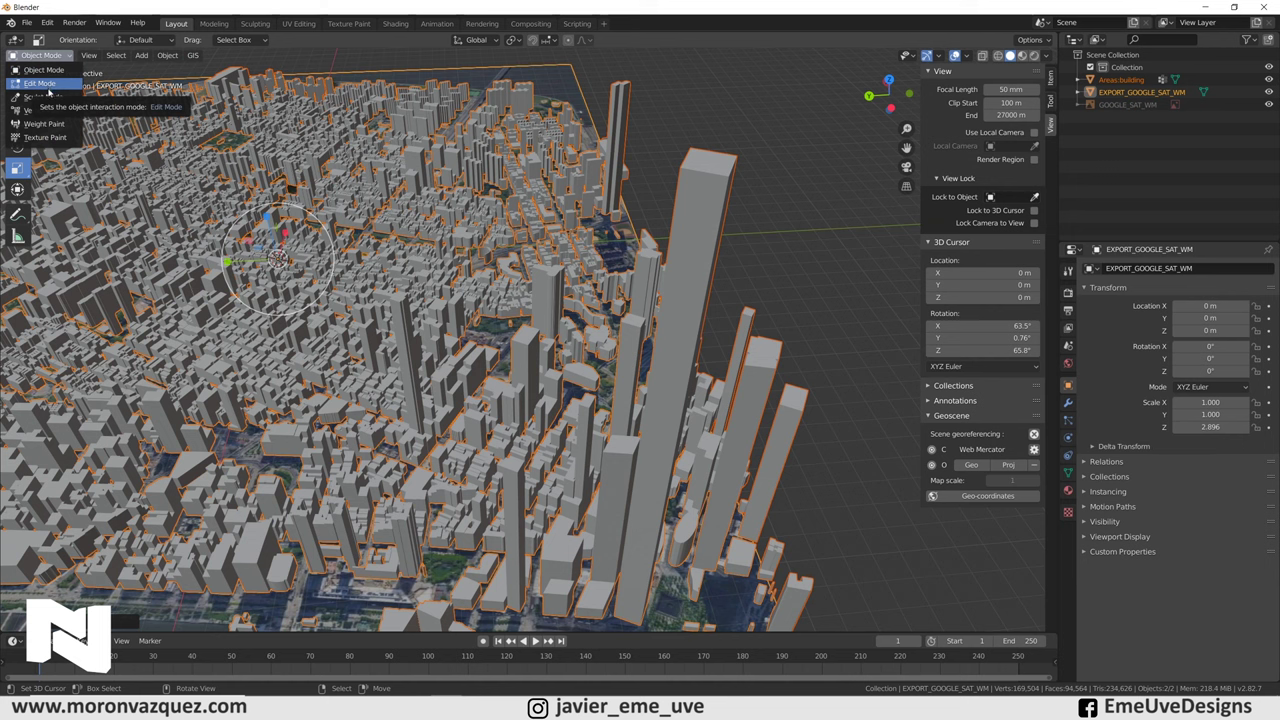
left_click(46, 85)
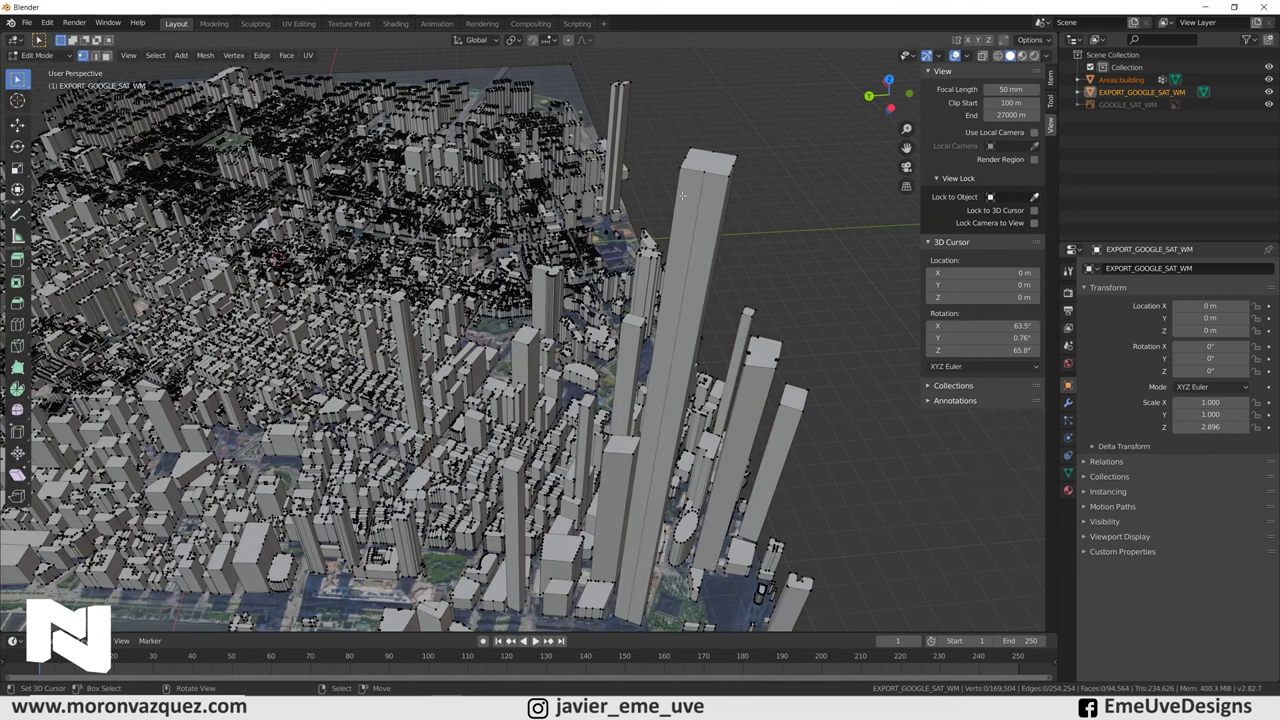
left_click(107, 55)
left_click(710, 160)
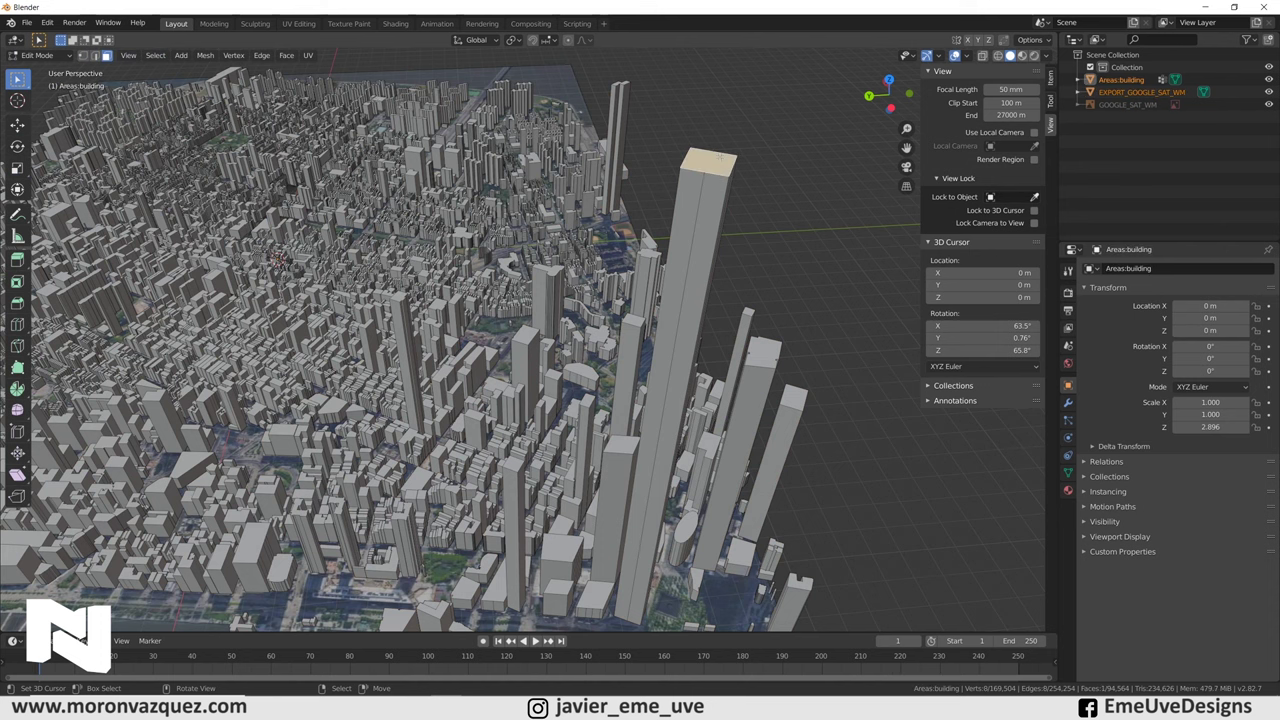
Step: Move that roof face down along Z, then return to Object Mode
left_click(17, 124)
mouse_move(719, 116)
left_mouse_down()
mouse_move(708, 274)
mouse_move(668, 400)
left_mouse_up()
middle_click_drag(668, 400, 355, 257)
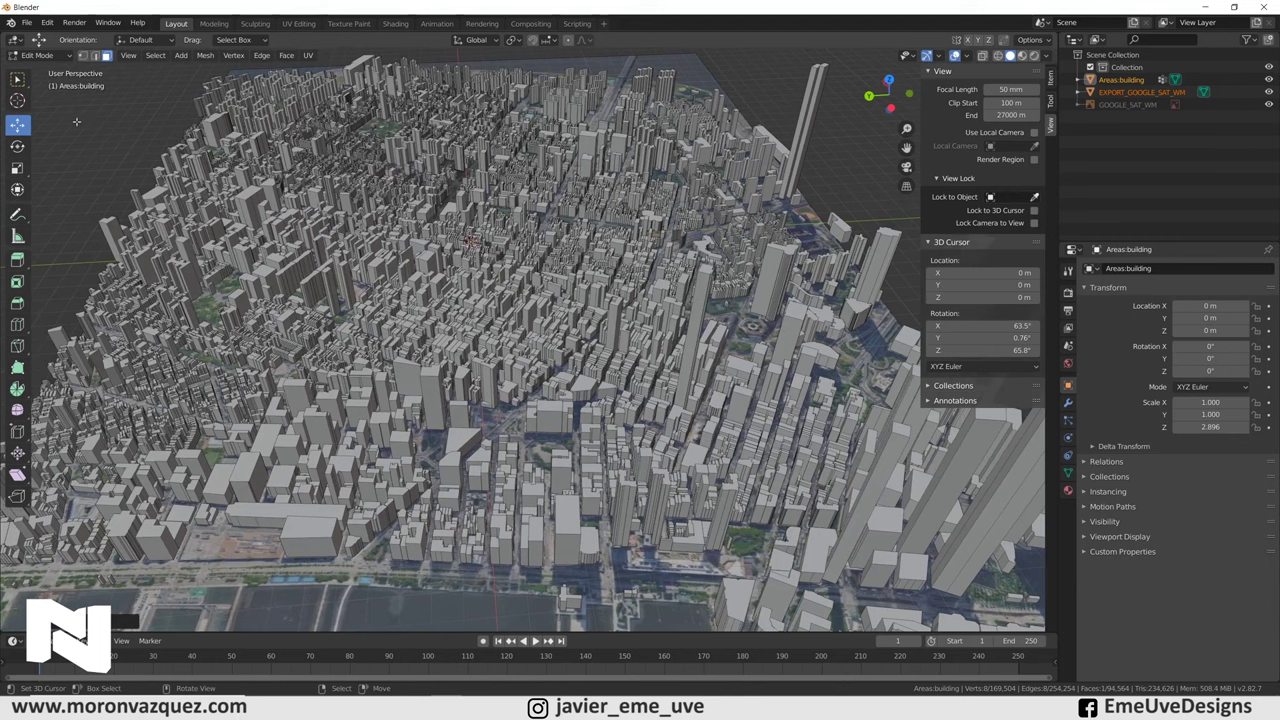
left_click(40, 55)
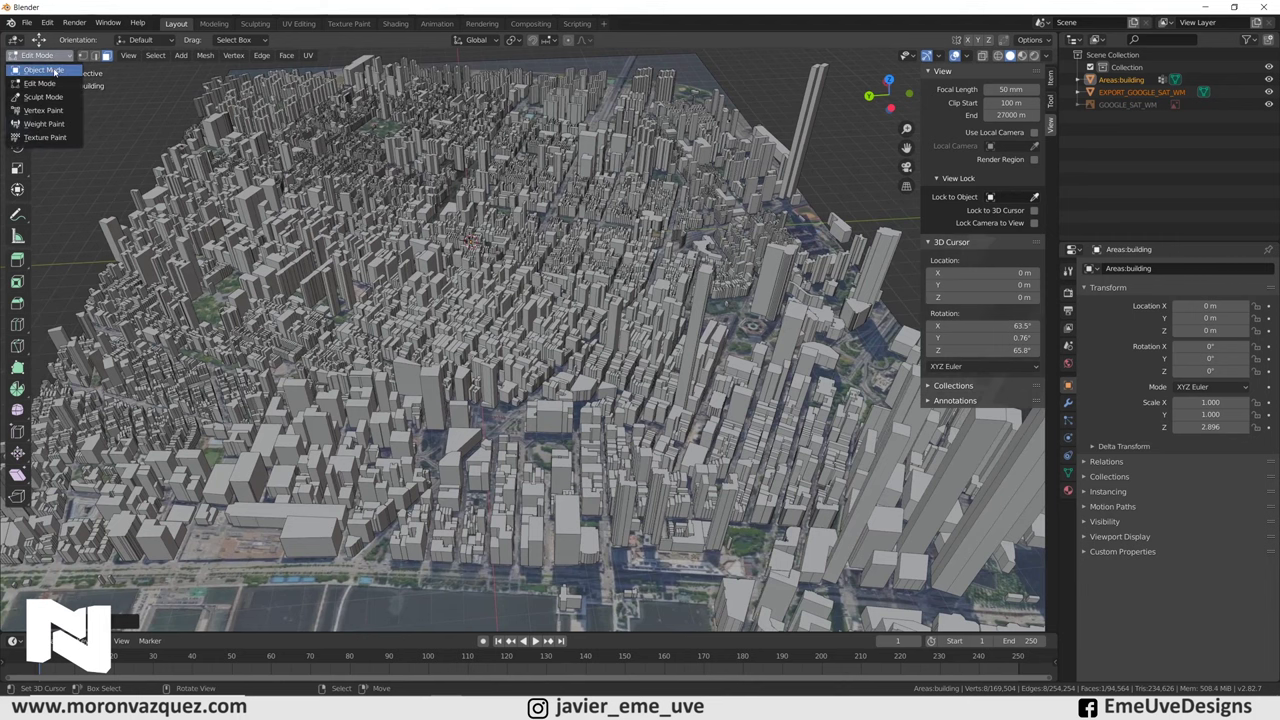
left_click(40, 71)
mouse_move(315, 268)
middle_mouse_down()
mouse_move(475, 307)
mouse_move(485, 240)
mouse_move(512, 331)
middle_mouse_up()
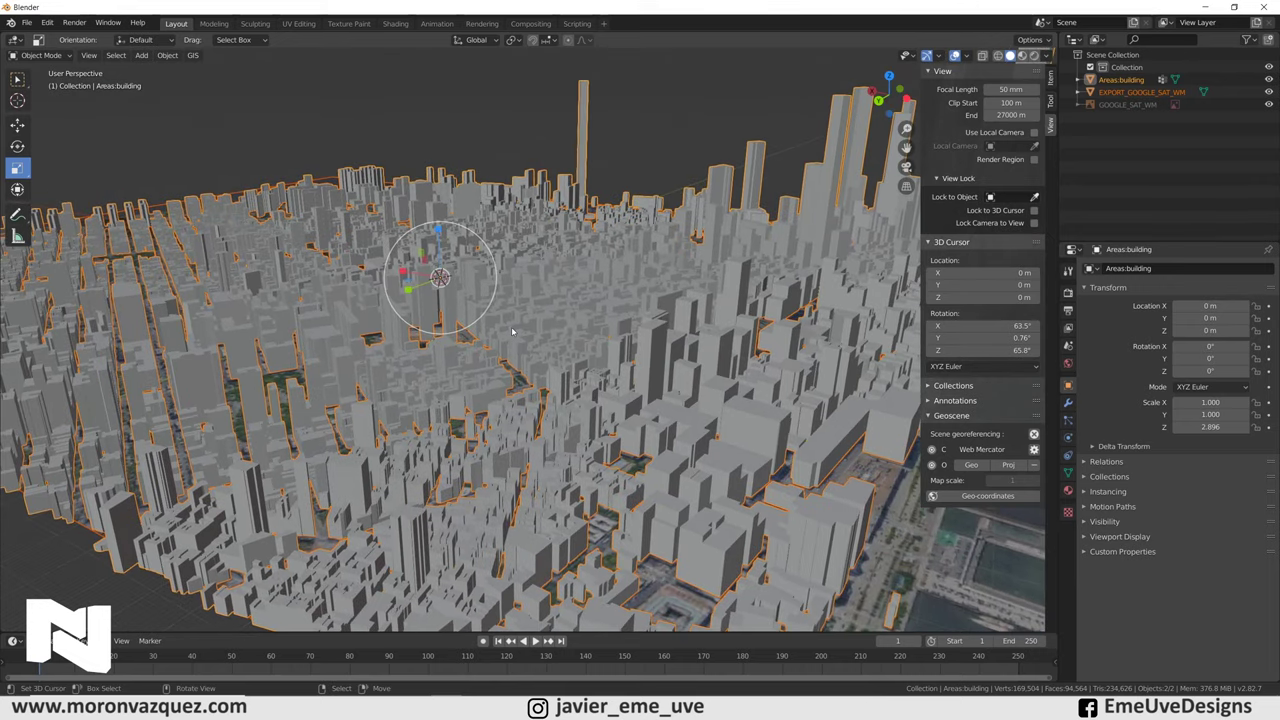
Step: Close the N sidebar and switch to the HDRI Haven browser window
key("n")
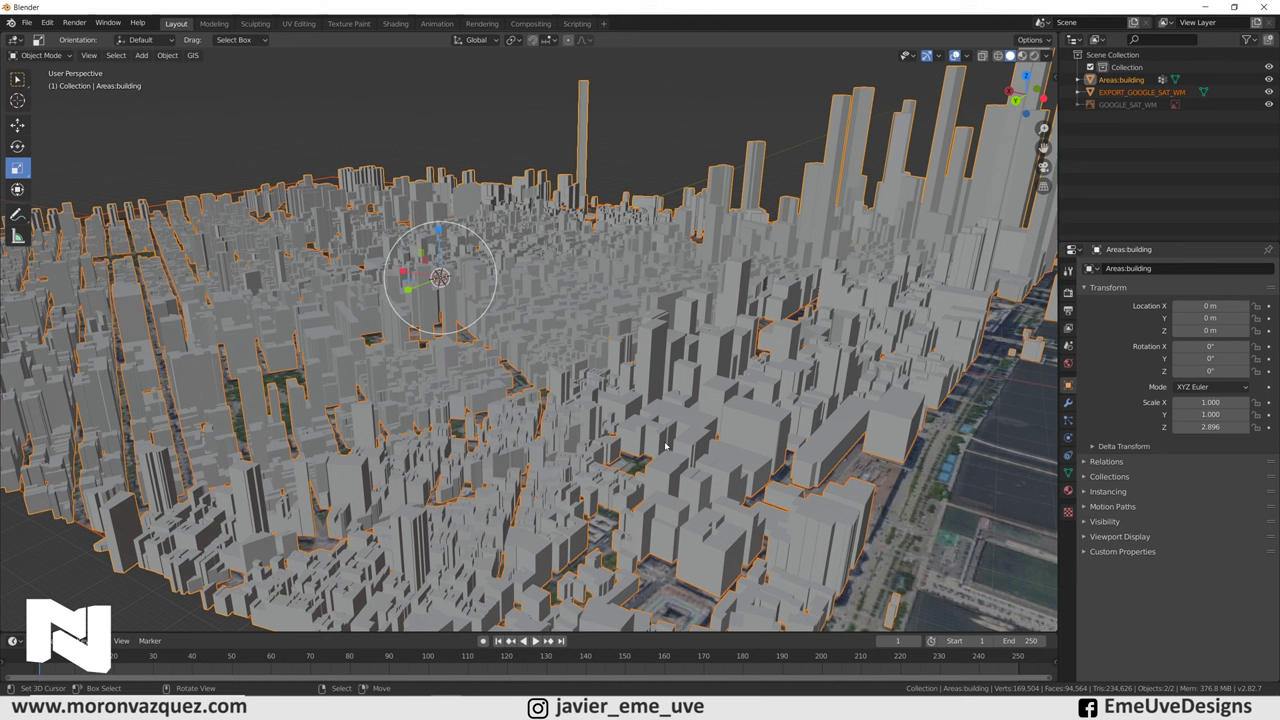
key("alt+Tab")
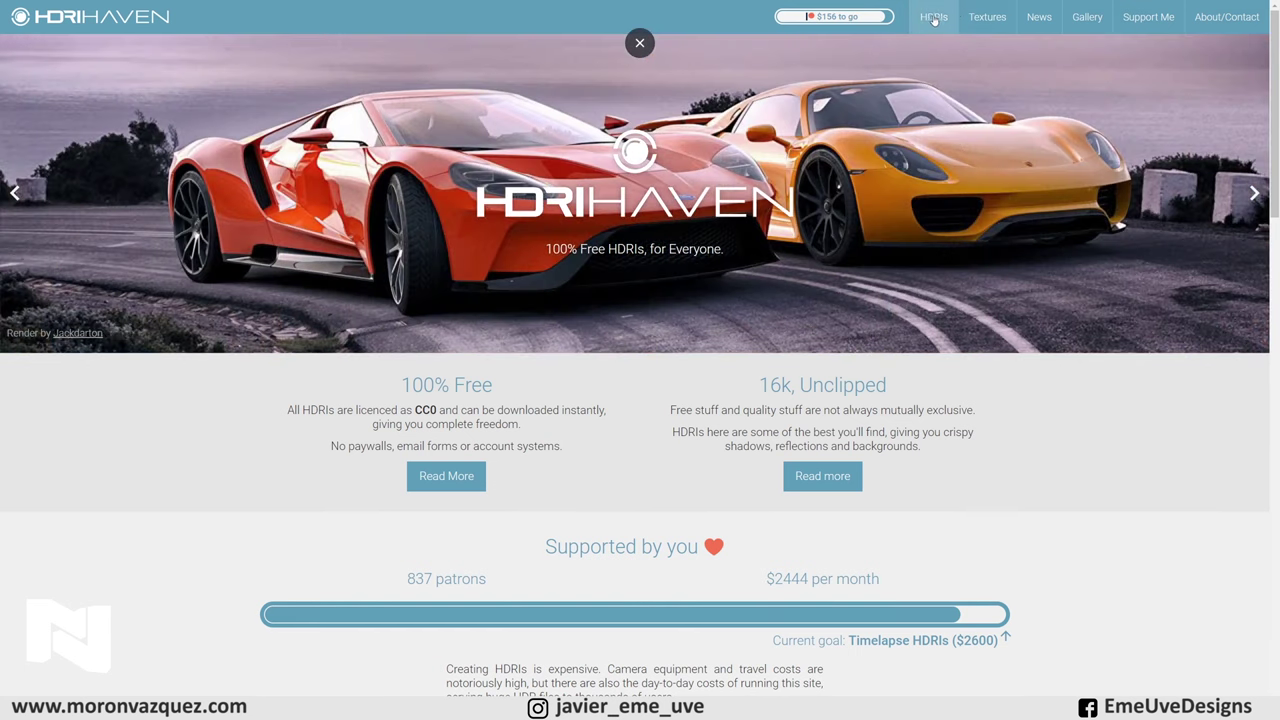
Step: Open HDRI Haven's Skies category and scroll down to the Umhlanga Sunrise HDRI page
left_click(932, 18)
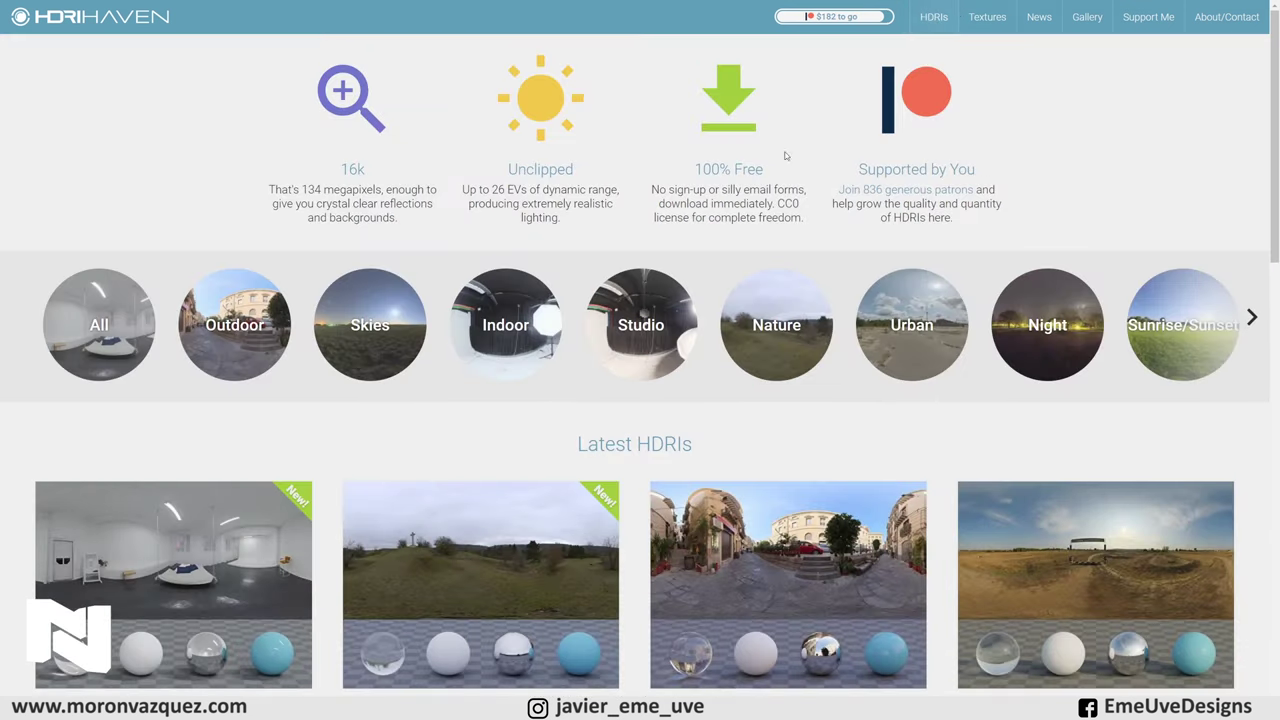
left_click(366, 332)
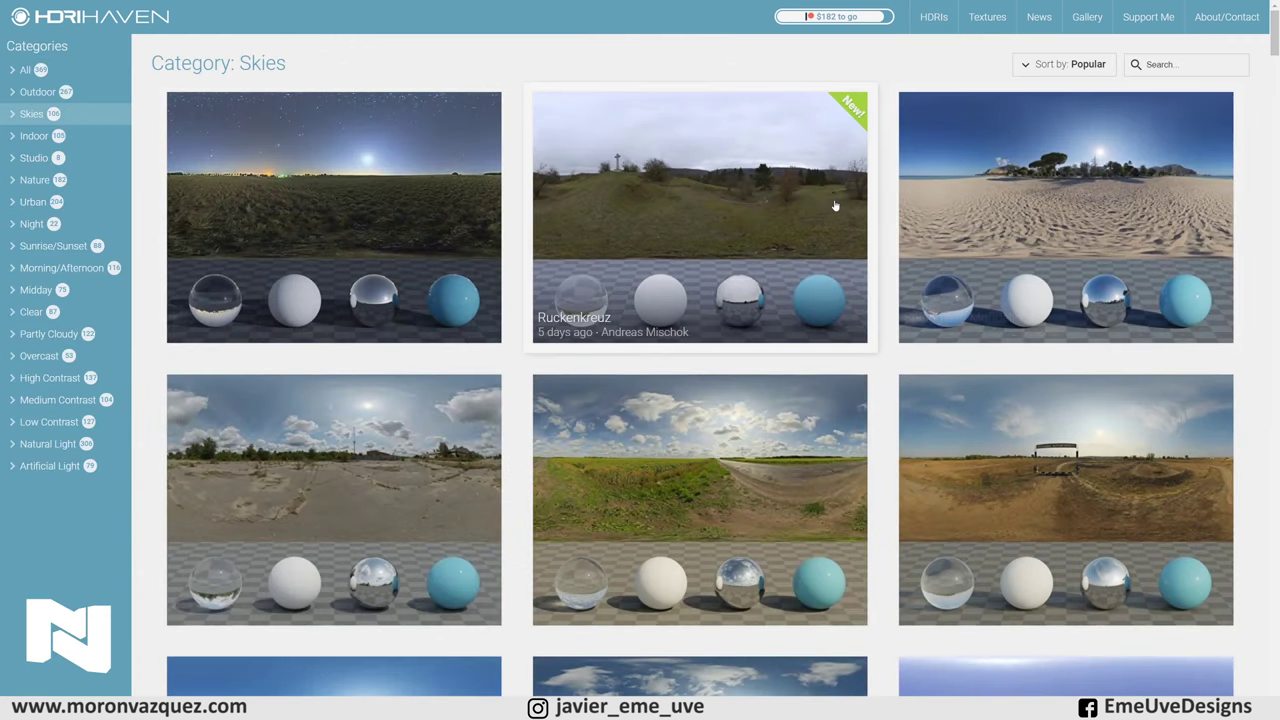
scroll(837, 203, "down", 2)
scroll(829, 205, "down", 2)
scroll(829, 203, "down", 3)
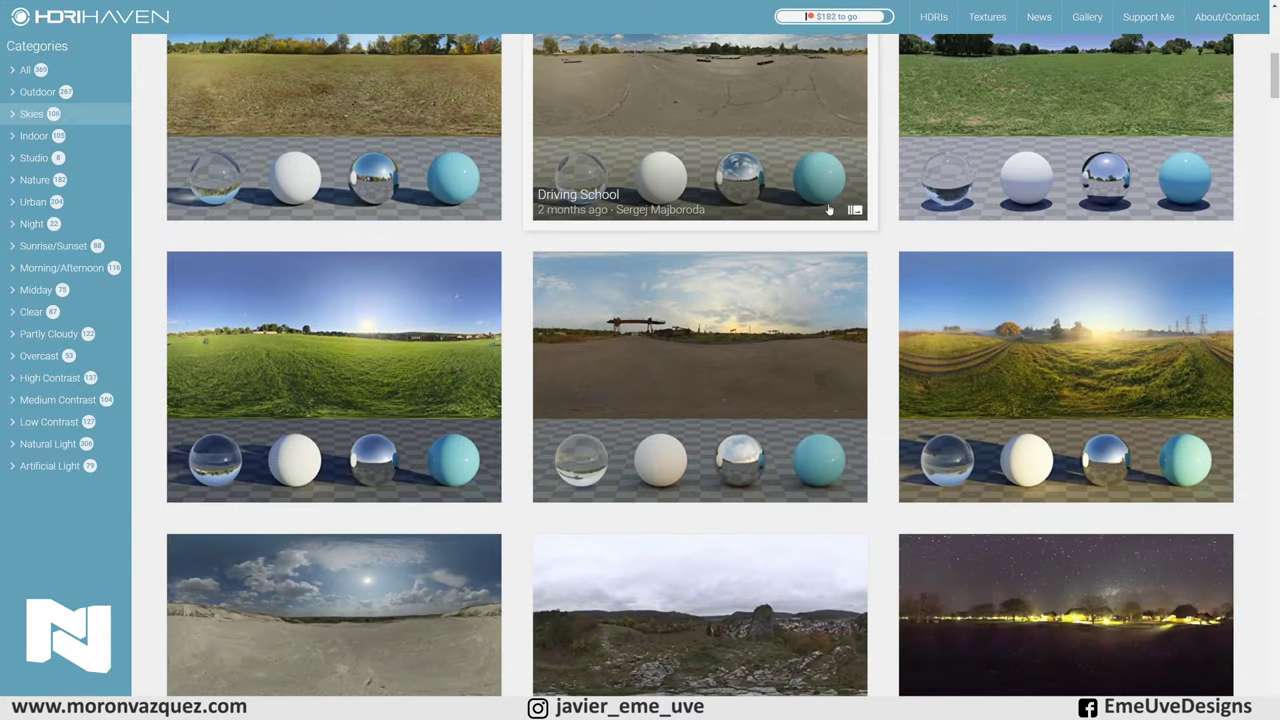
scroll(829, 212, "down", 1)
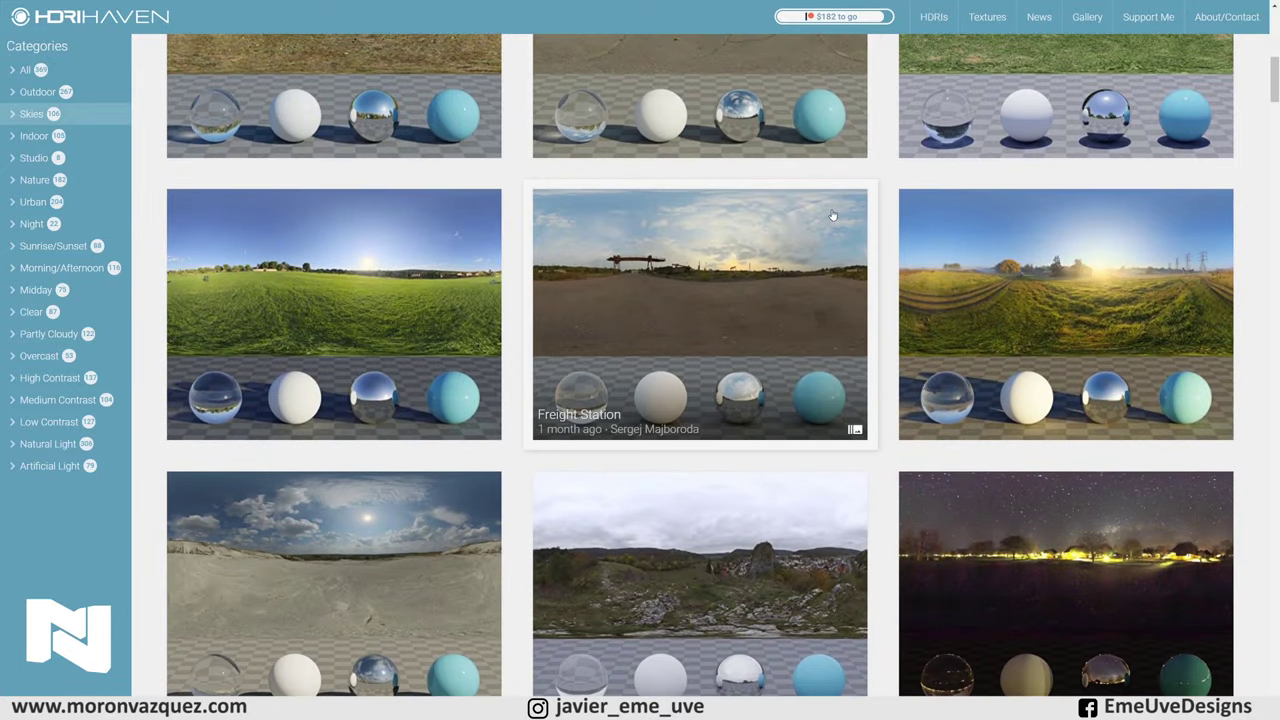
scroll(829, 220, "down", 2)
scroll(830, 218, "down", 2)
scroll(832, 215, "down", 2)
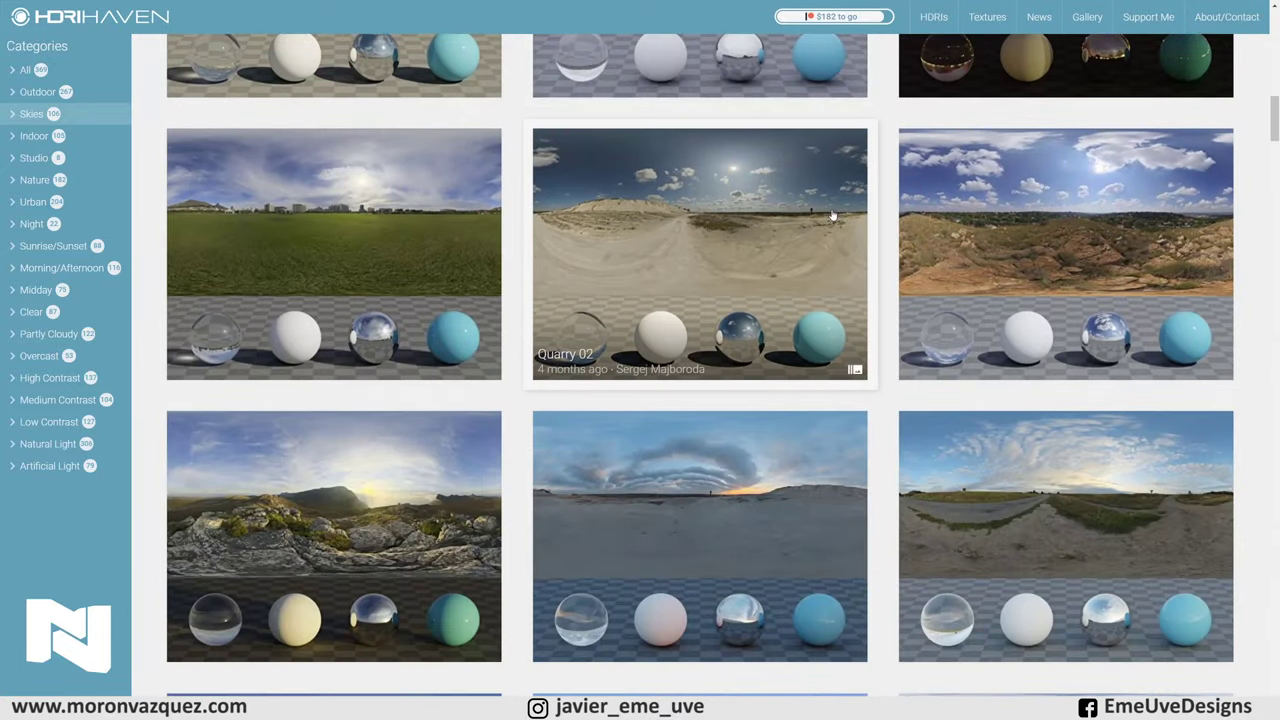
scroll(831, 215, "down", 3)
scroll(831, 215, "down", 3)
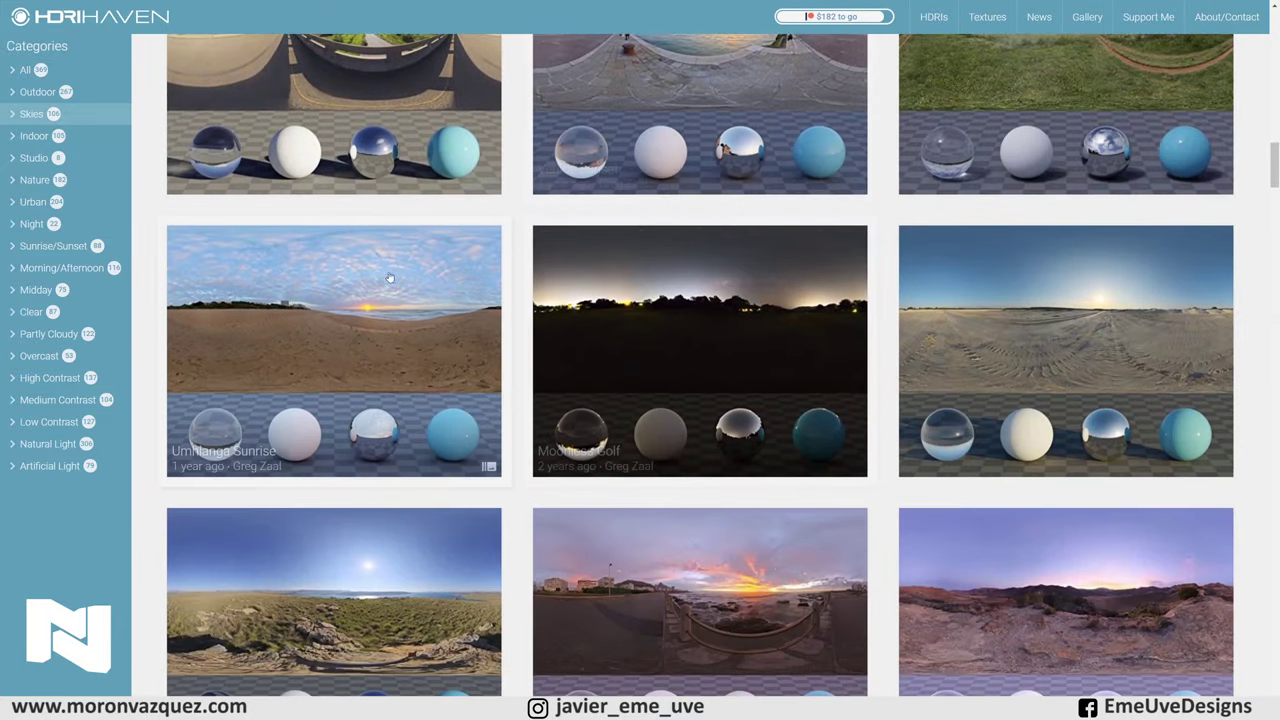
left_click(334, 308)
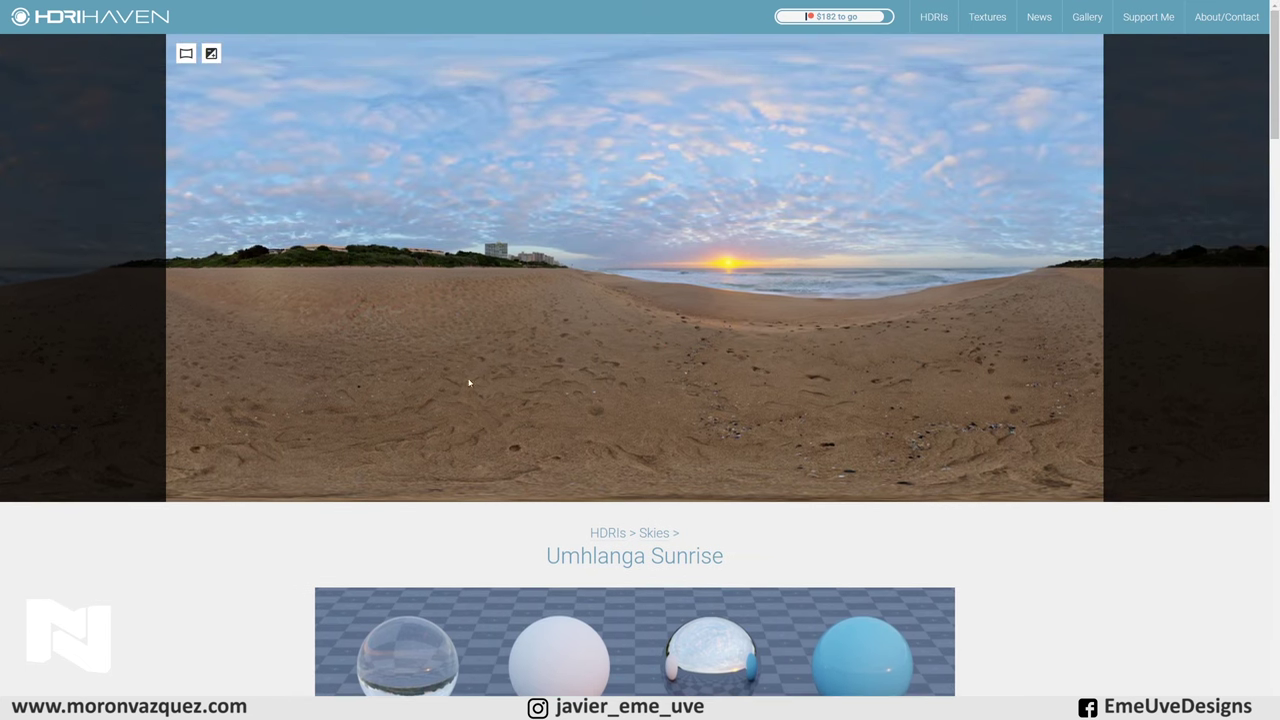
Step: Scroll through the Umhlanga Sunrise page's preview and download sizes, then switch back to Blender
scroll(912, 291, "down", 5)
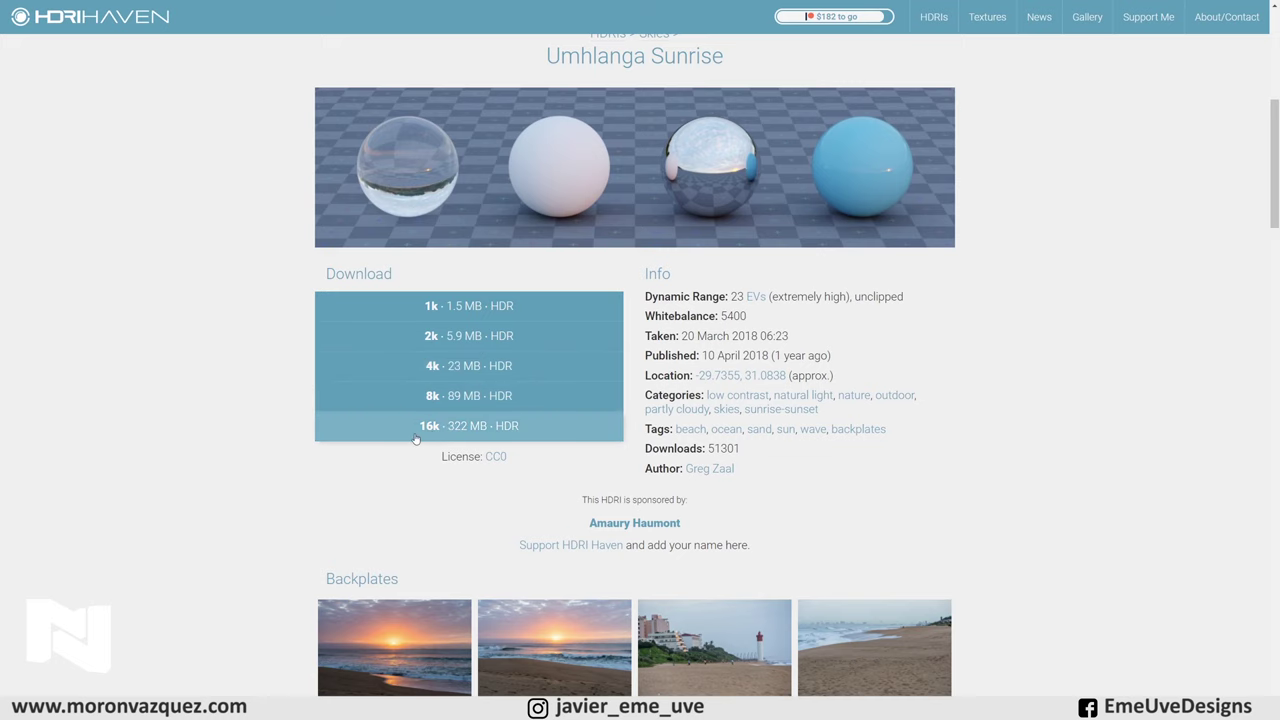
scroll(549, 371, "up", 5)
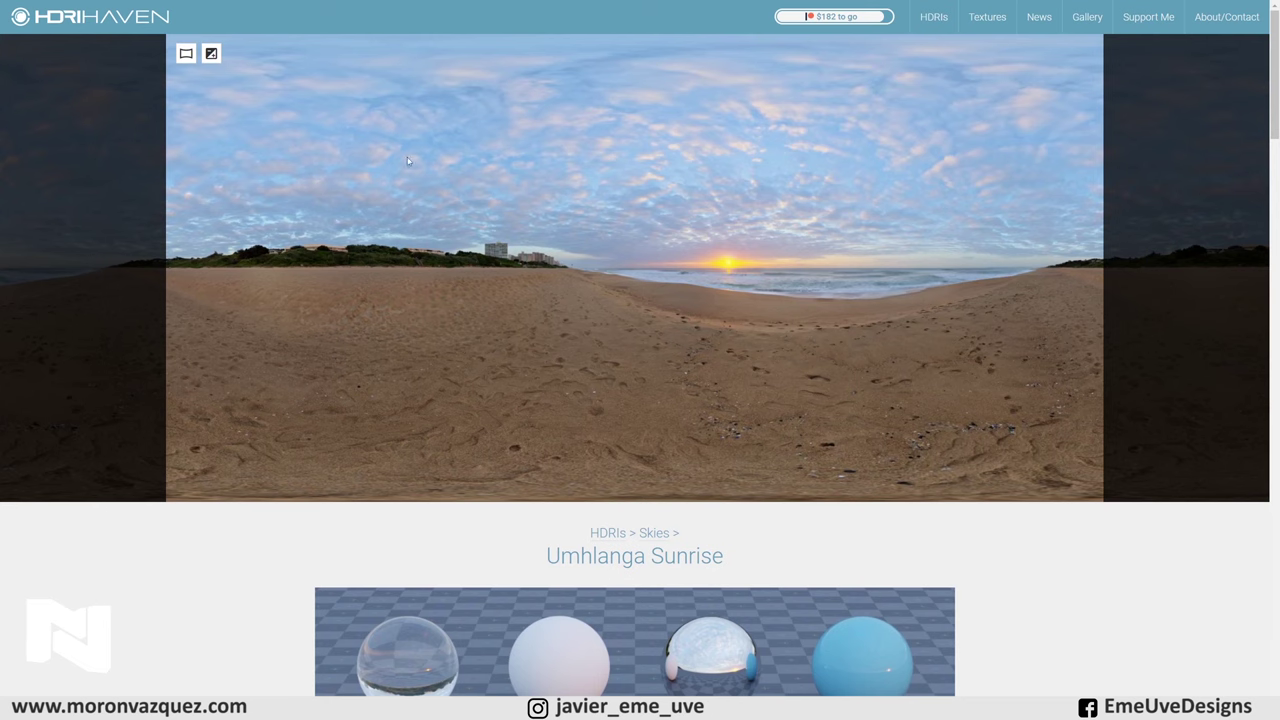
scroll(500, 250, "down", 3)
scroll(595, 341, "down", 2)
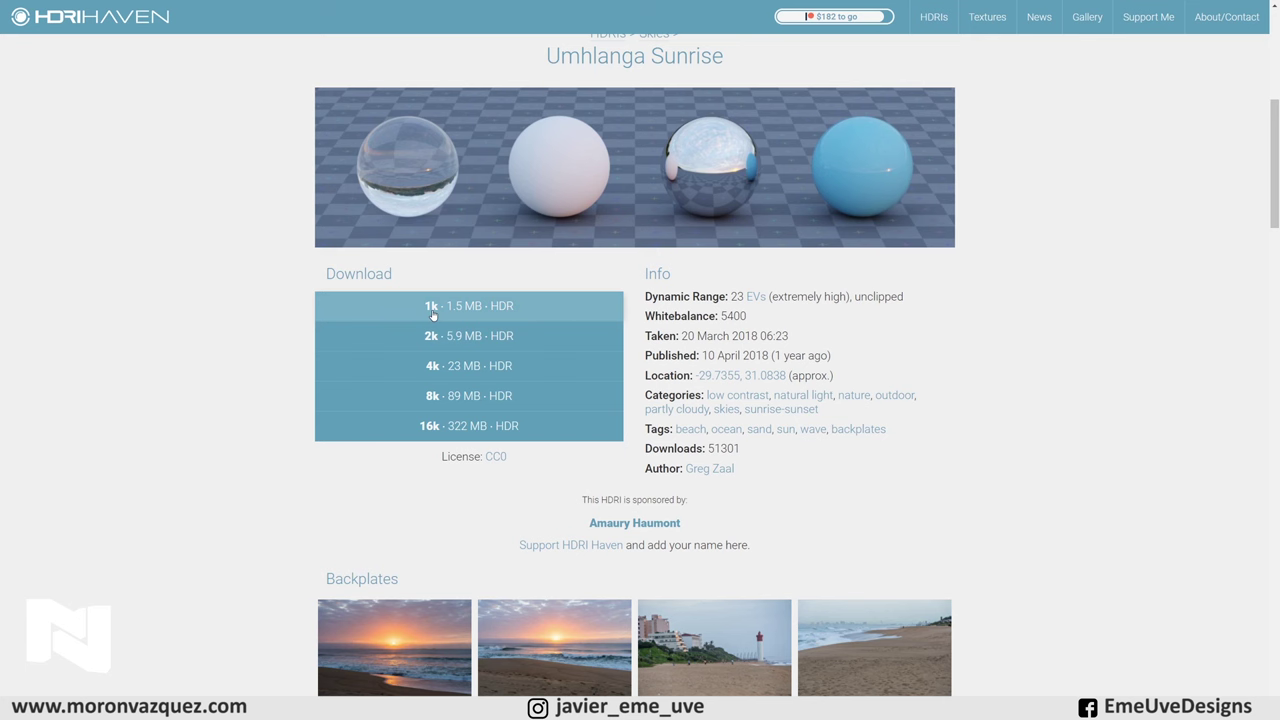
scroll(640, 352, "up", 3)
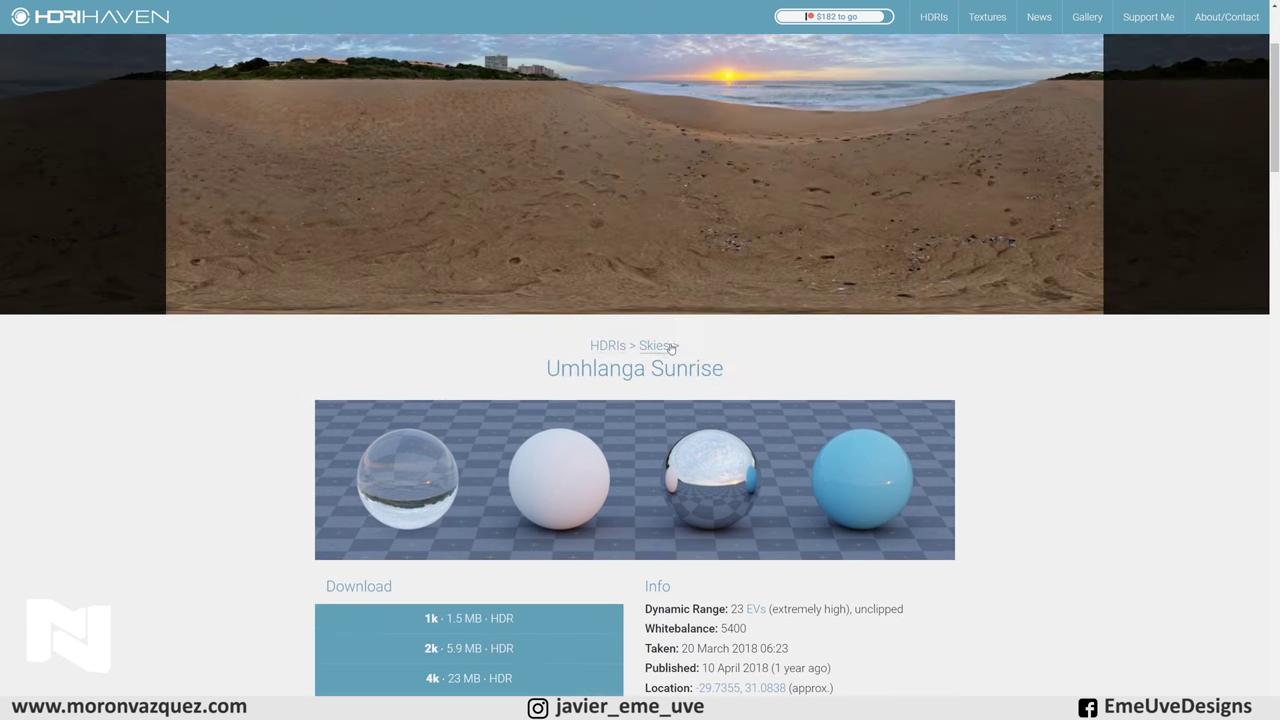
scroll(662, 350, "up", 2)
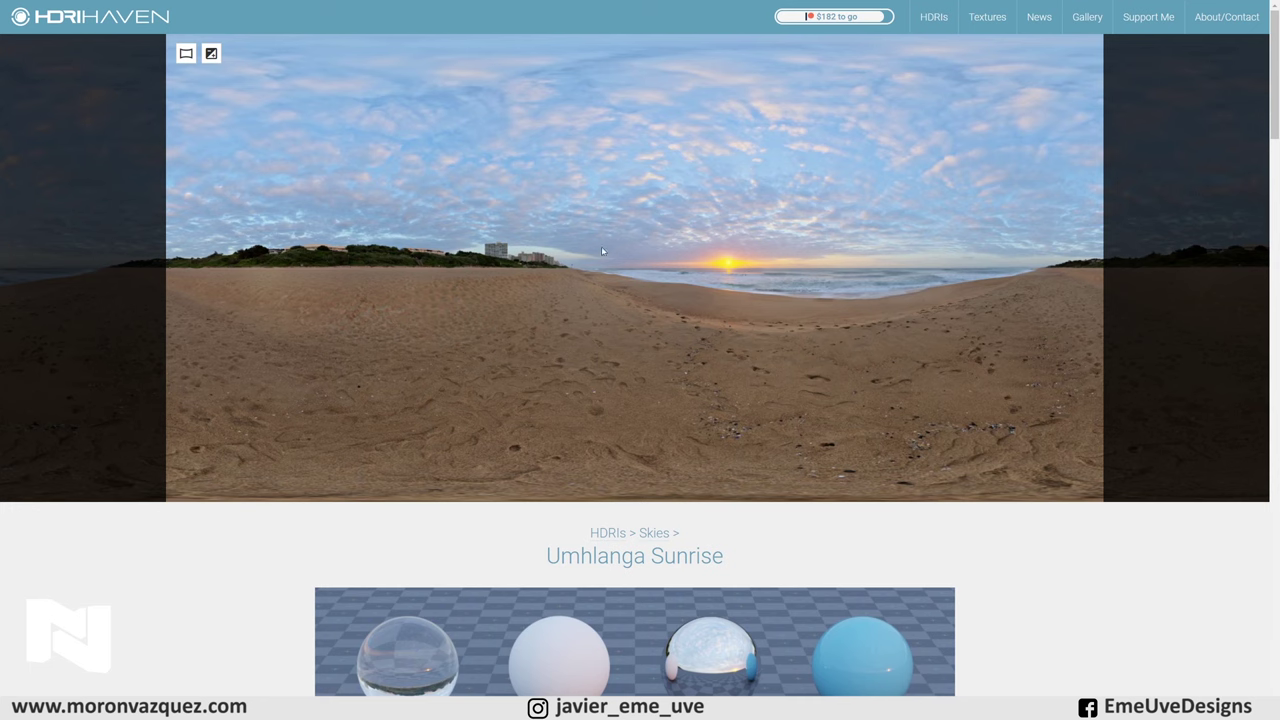
scroll(624, 278, "down", 4)
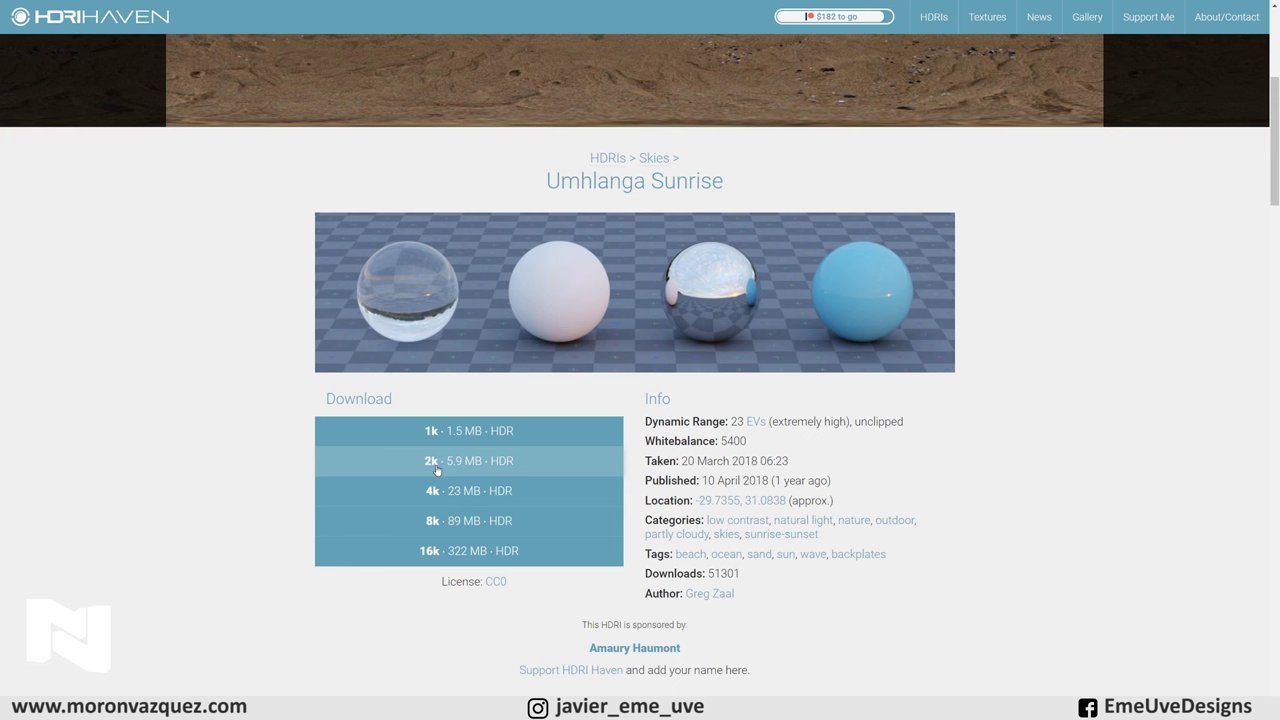
scroll(562, 362, "up", 4)
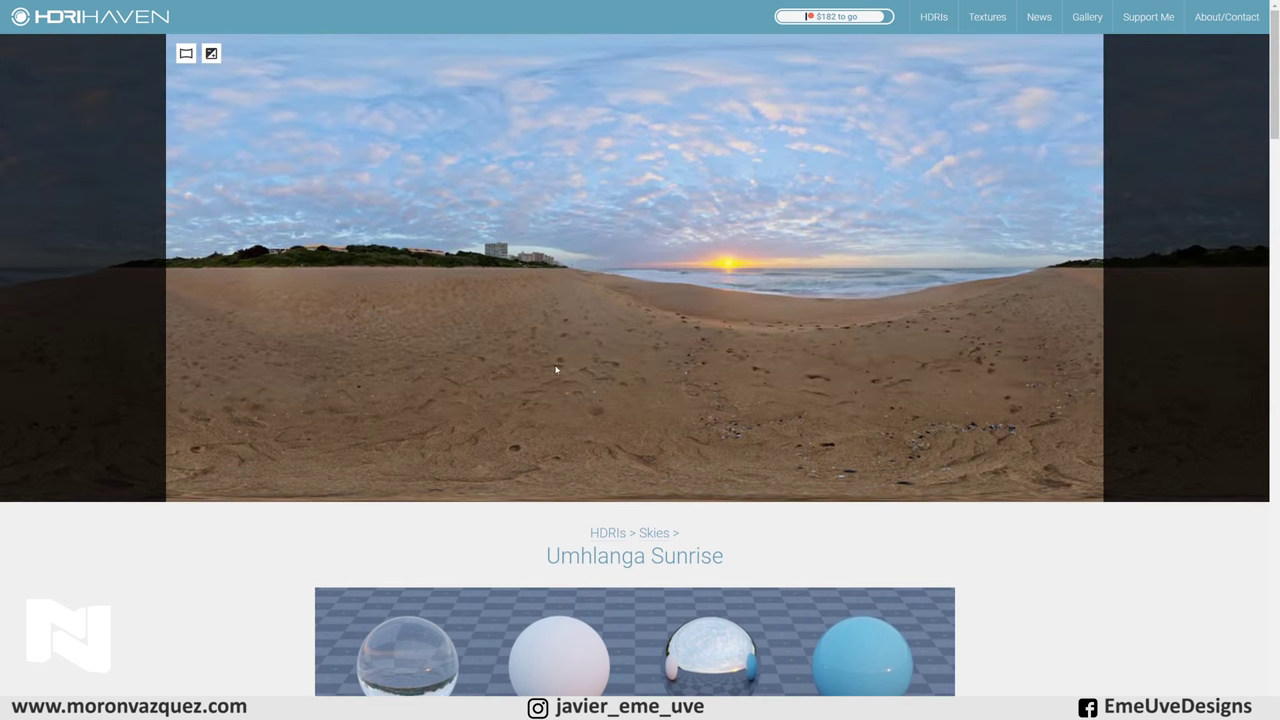
key("alt+Tab")
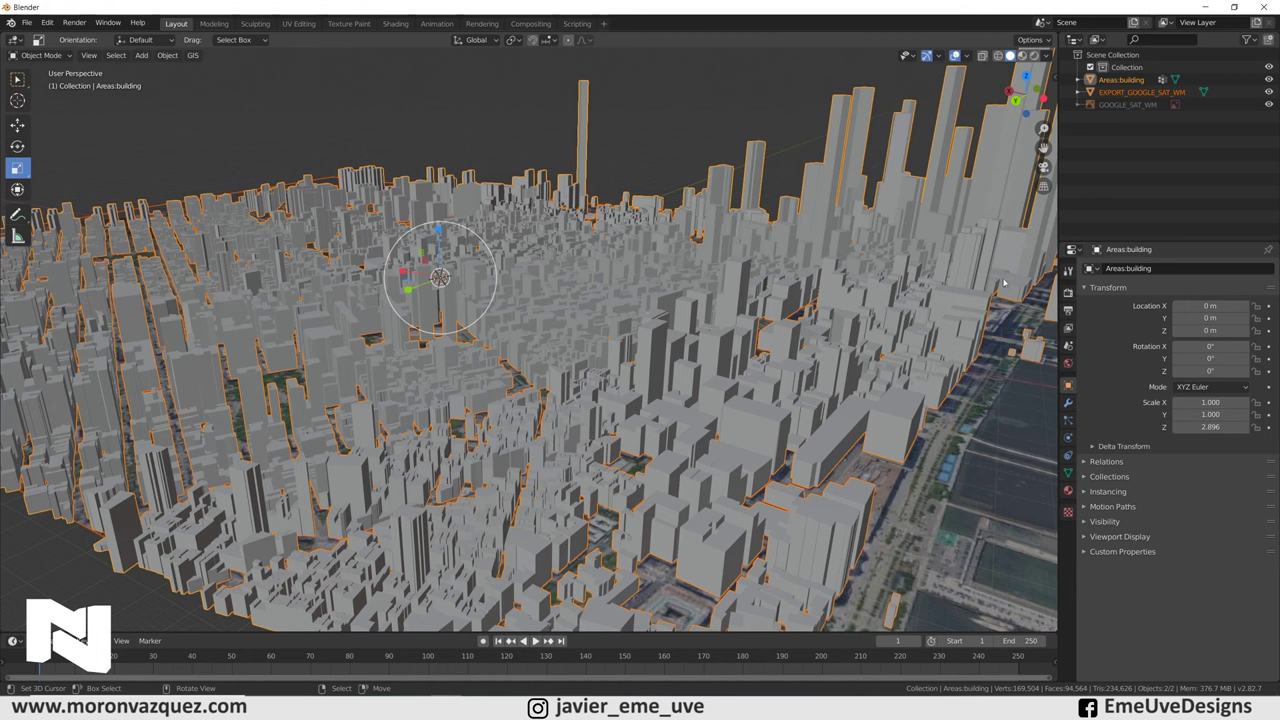
Step: Make the World colour an Environment Texture loading Atardecer Playa_4k.hdr from the HDRI folder
left_click(1068, 364)
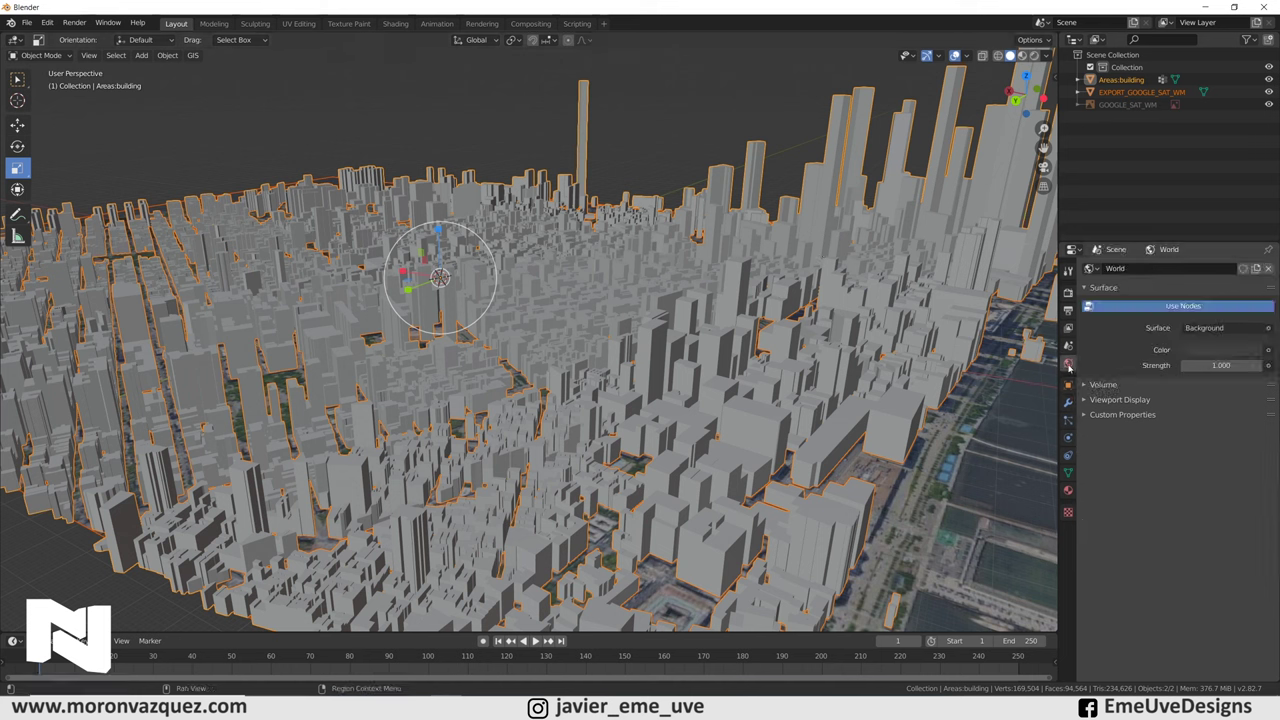
left_click(1268, 351)
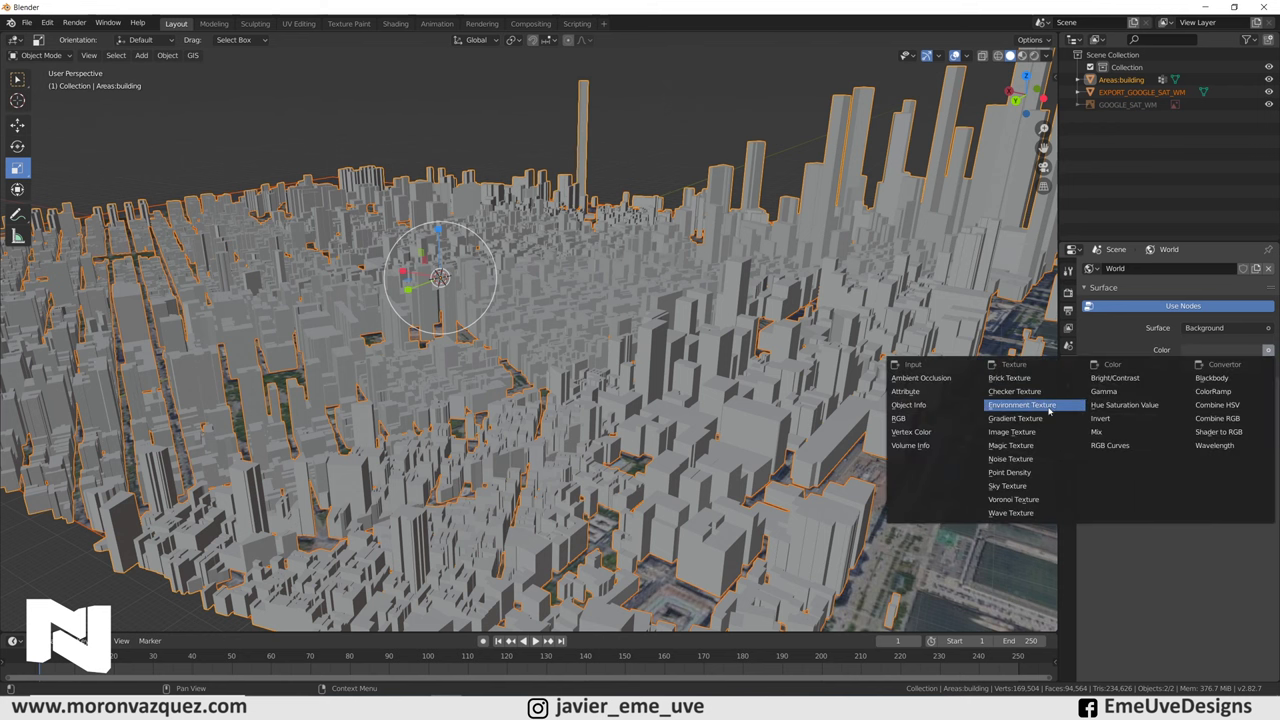
left_click(996, 407)
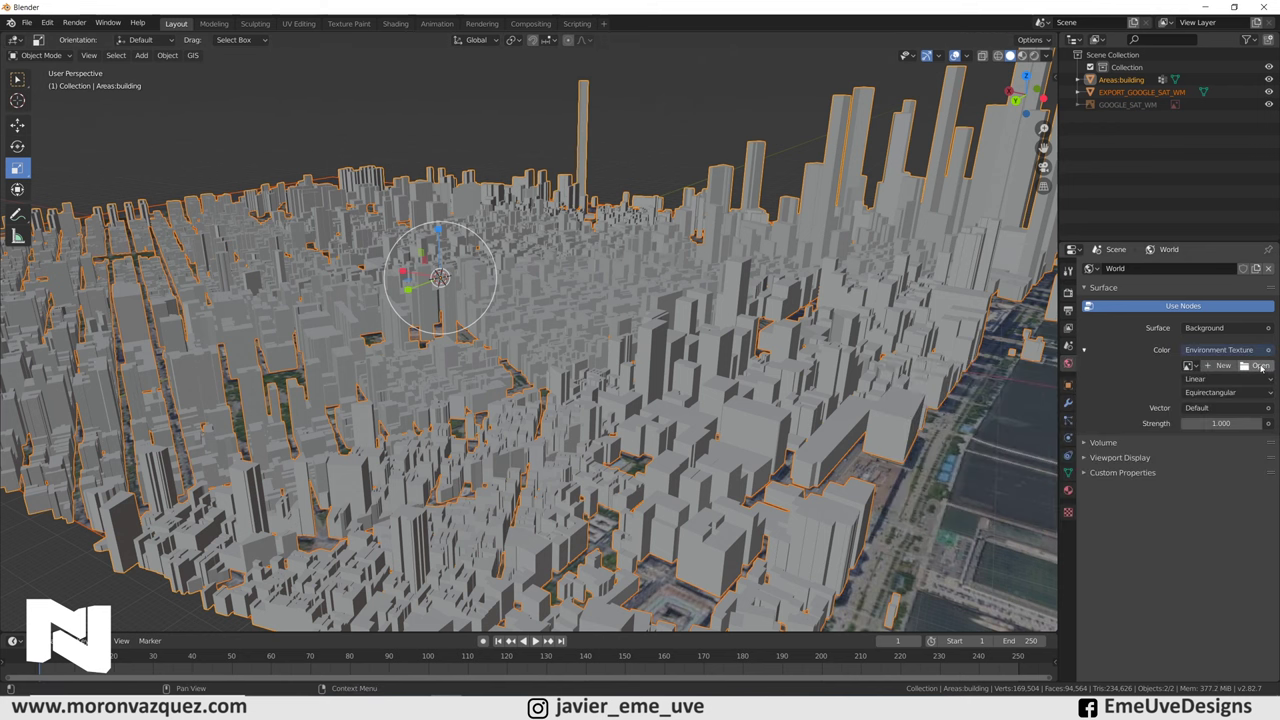
left_click(1261, 366)
left_click(225, 426)
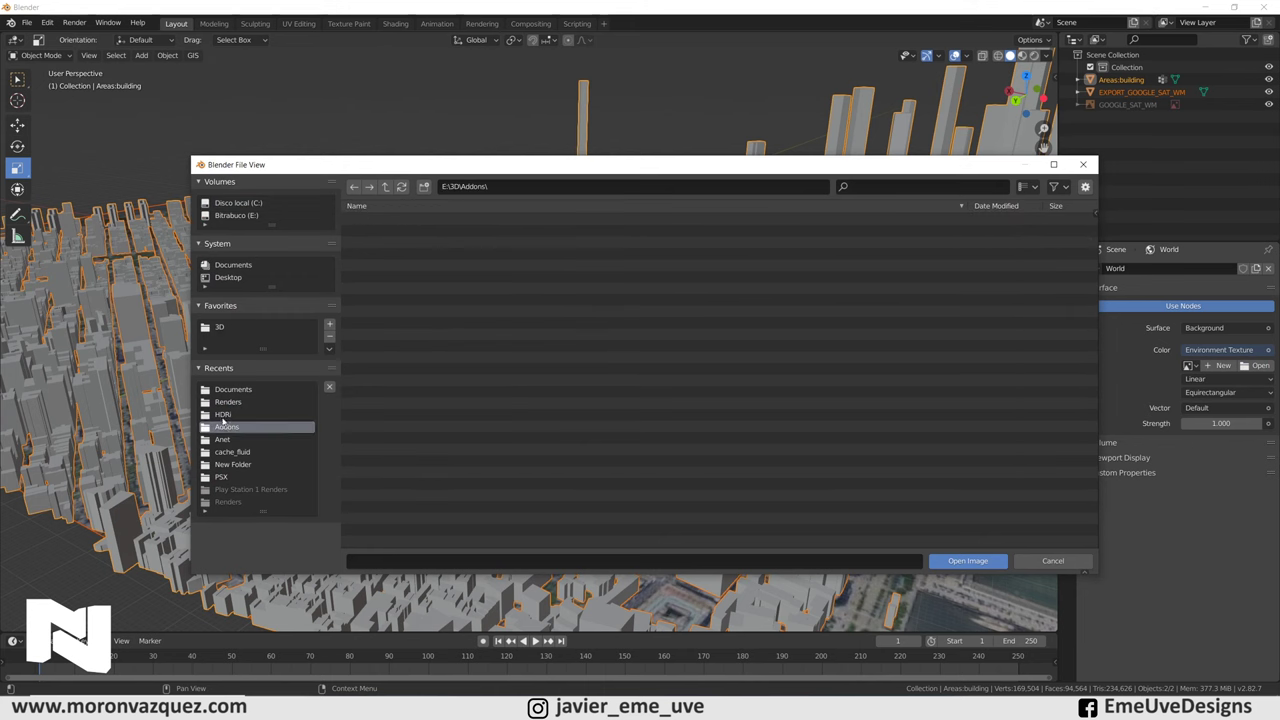
left_click(208, 415)
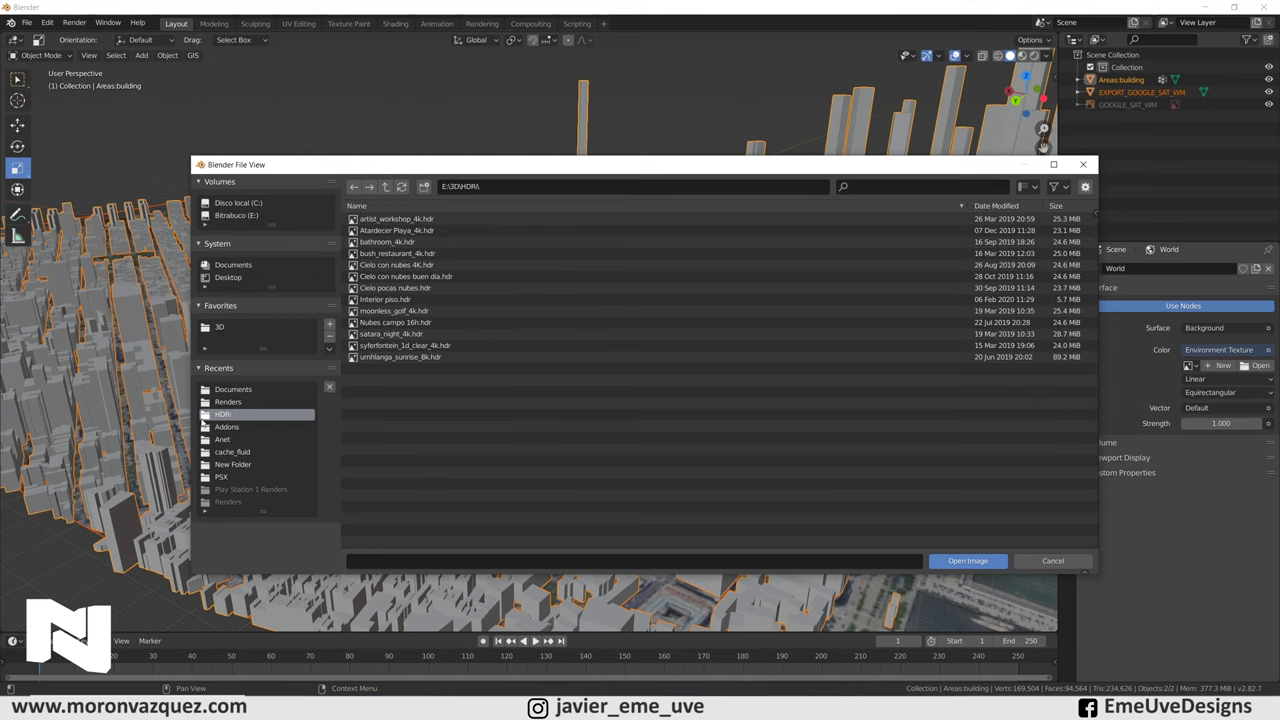
left_click(376, 233)
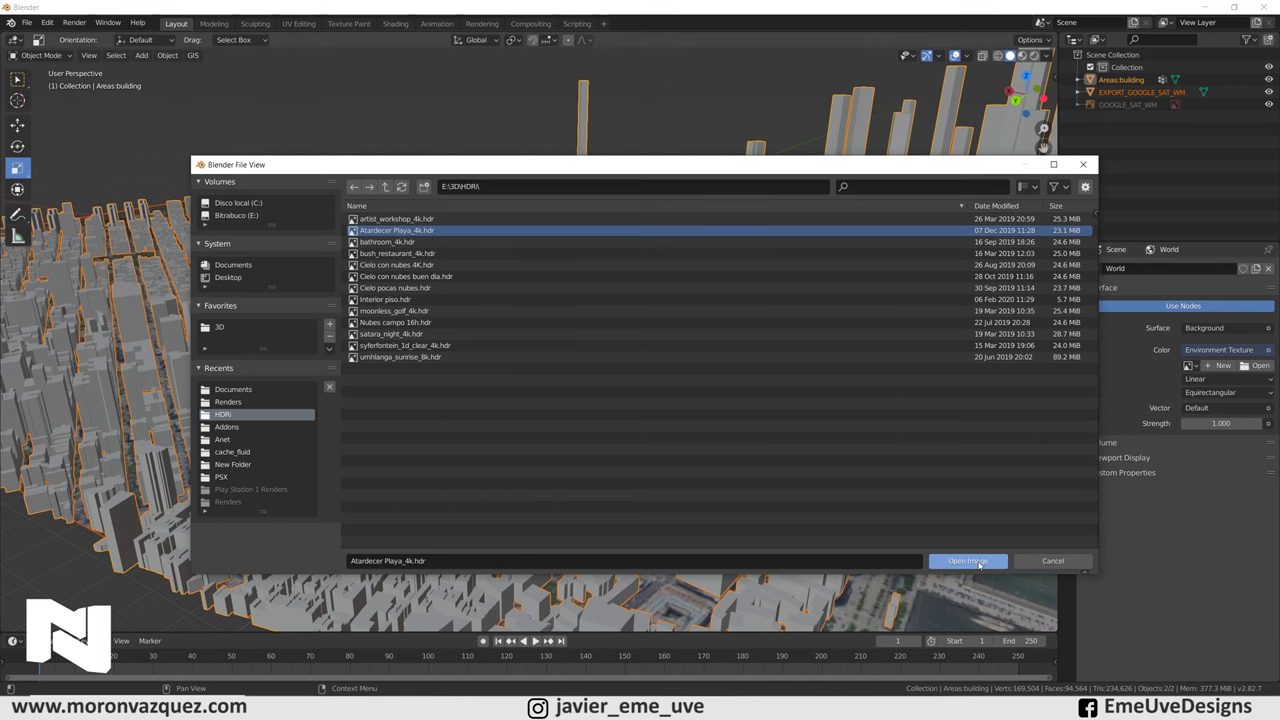
left_click(960, 560)
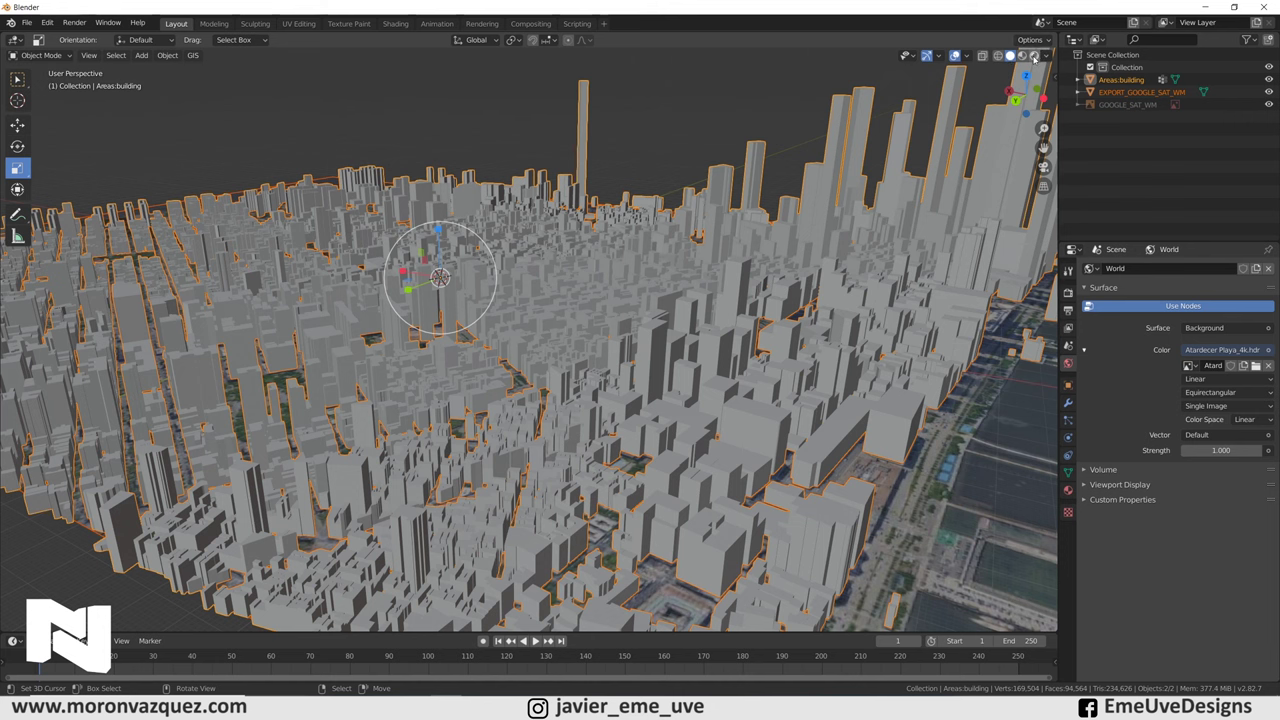
Step: Switch to Rendered shading and orbit from beach level back up to an aerial city view
left_click(1034, 57)
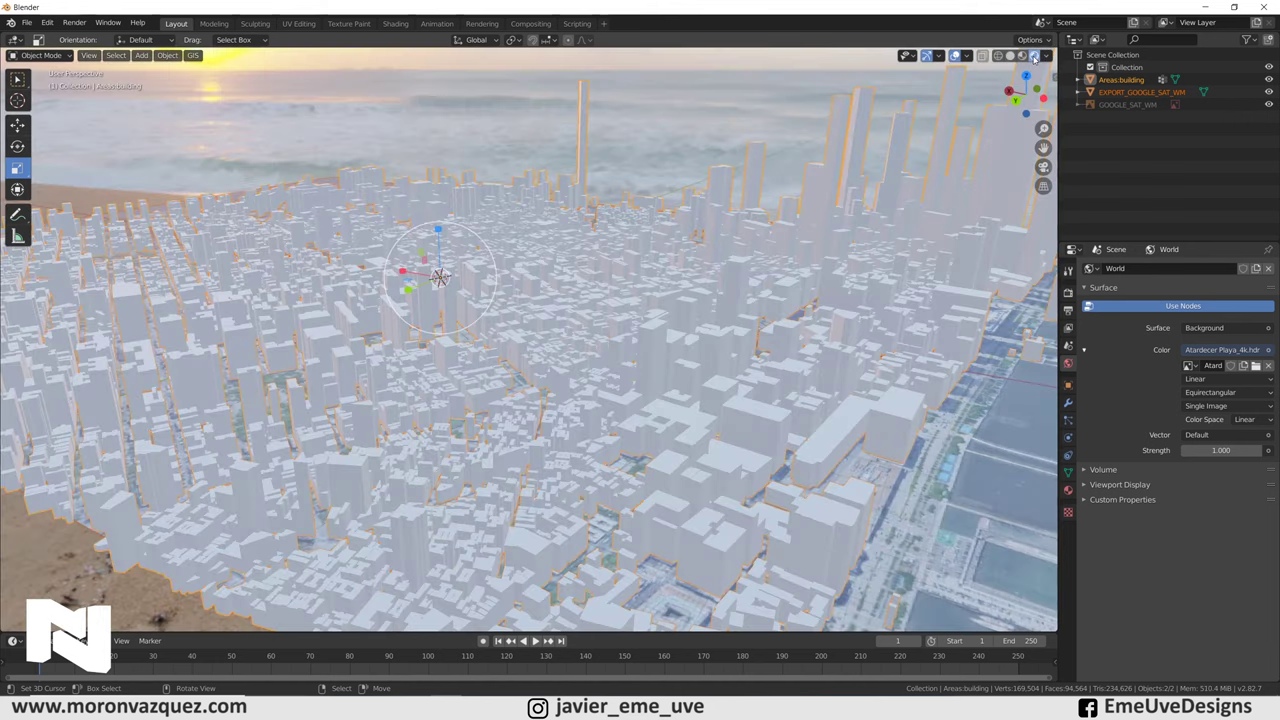
mouse_move(698, 302)
middle_mouse_down()
mouse_move(688, 287)
mouse_move(610, 309)
mouse_move(728, 300)
middle_mouse_up()
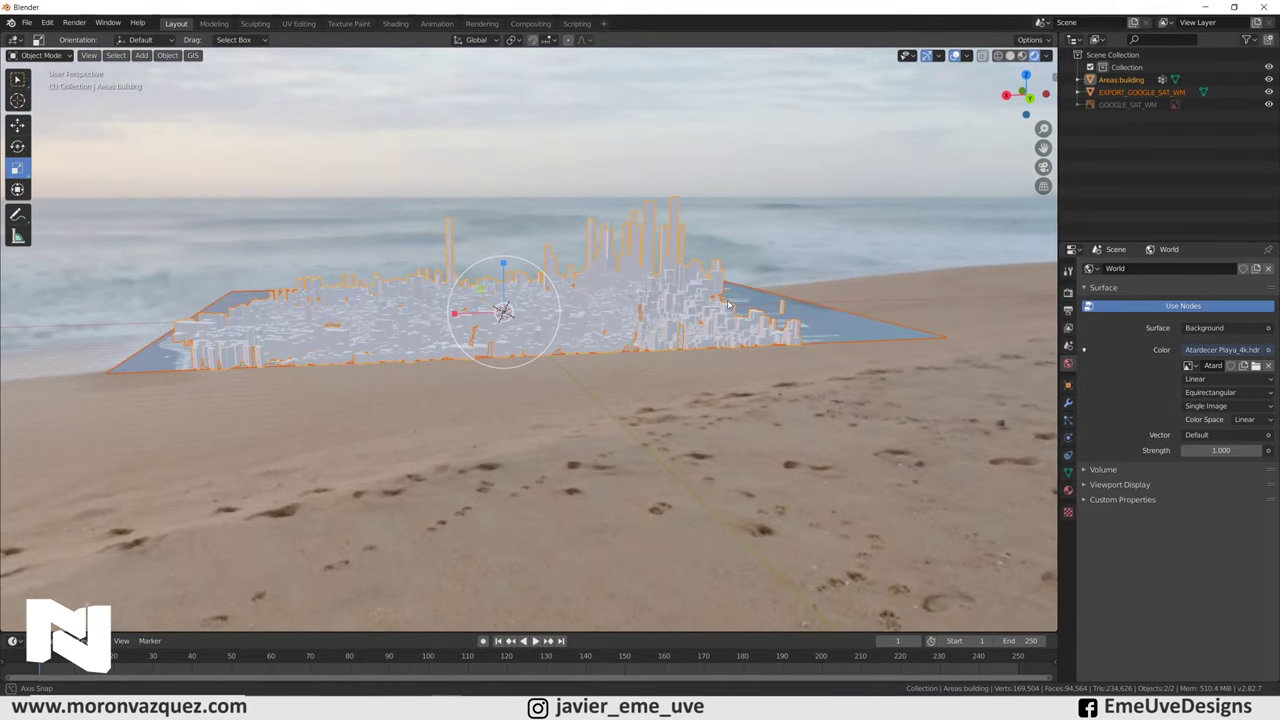
middle_click_drag(728, 300, 510, 356)
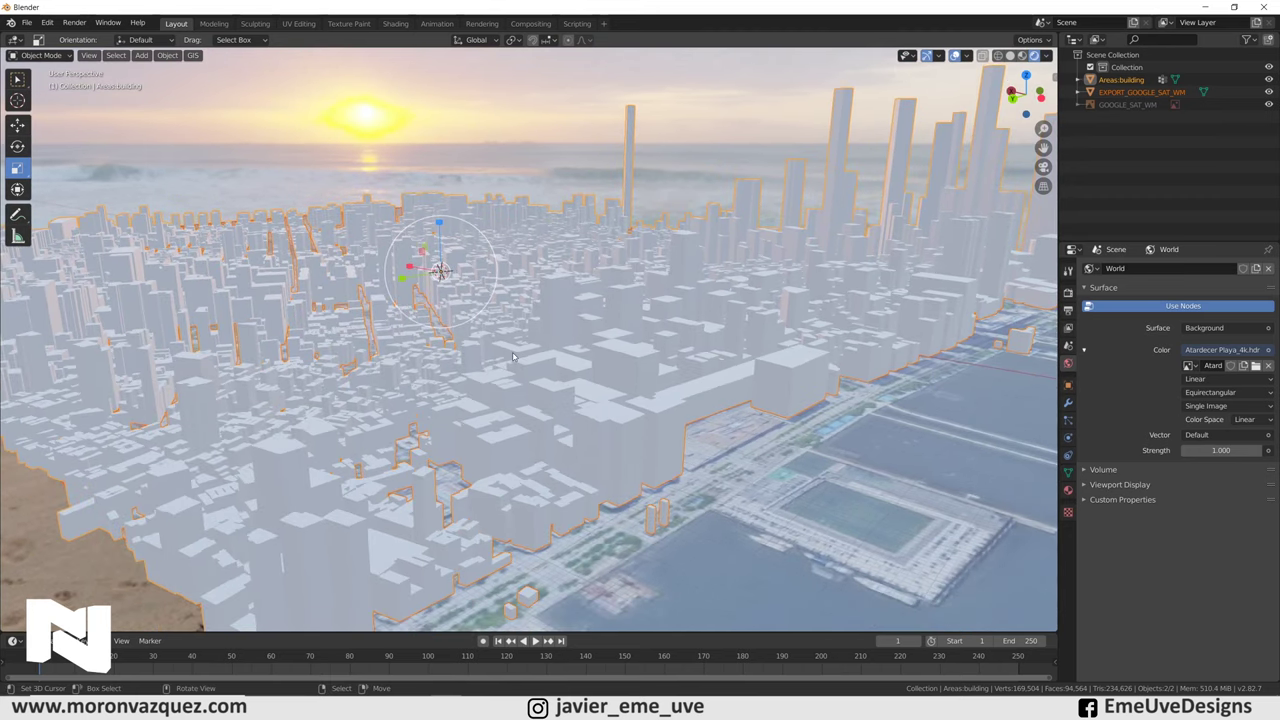
scroll(500, 360, "up", 5)
scroll(472, 365, "down", 3)
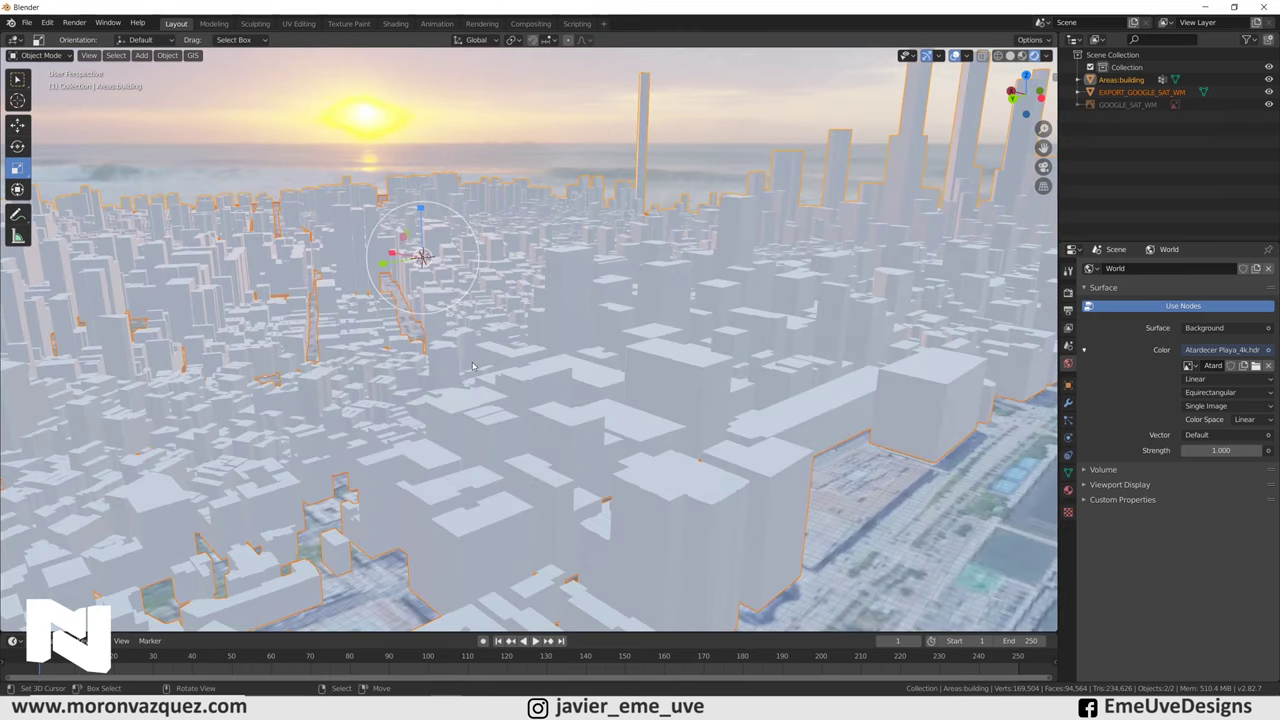
scroll(460, 347, "down", 5)
Step: Orbit over the city, select the EXPORT_GOOGLE_SAT_WM ground plane, and pull back wide
middle_click_drag(460, 347, 533, 353)
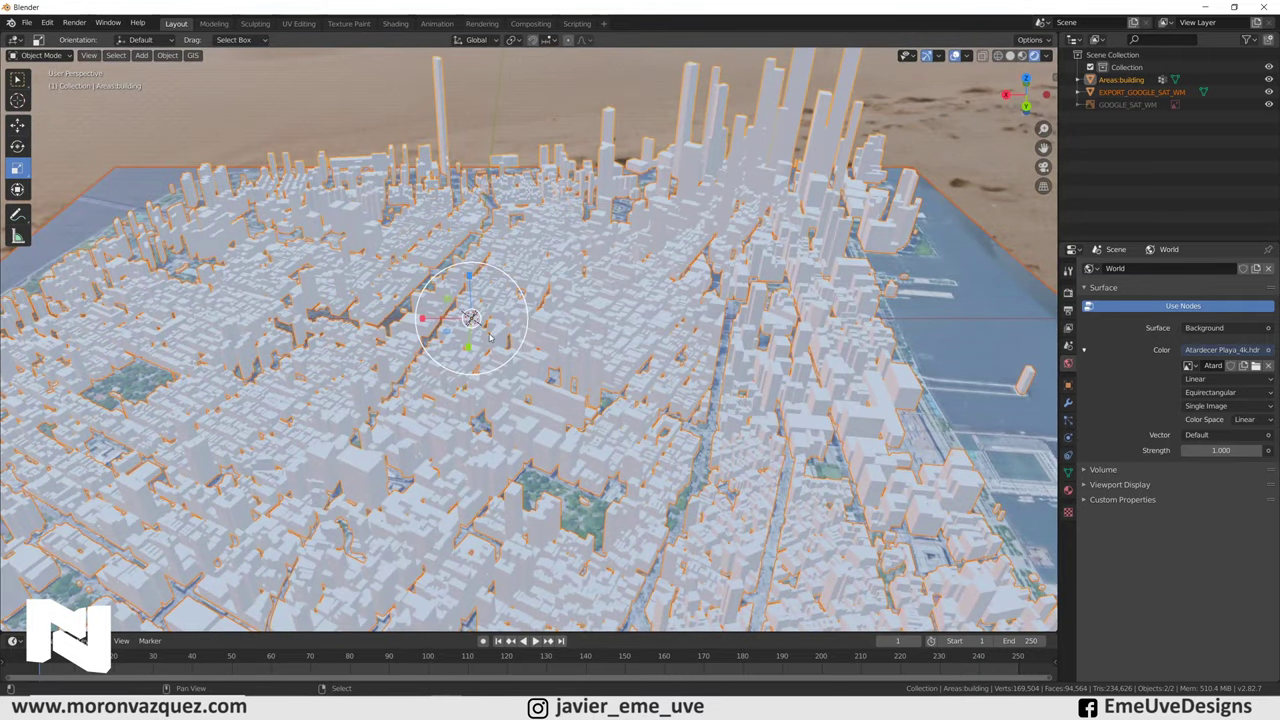
mouse_move(533, 353)
middle_mouse_down()
mouse_move(673, 304)
mouse_move(210, 503)
mouse_move(507, 280)
mouse_move(610, 280)
middle_mouse_up()
left_click(210, 503)
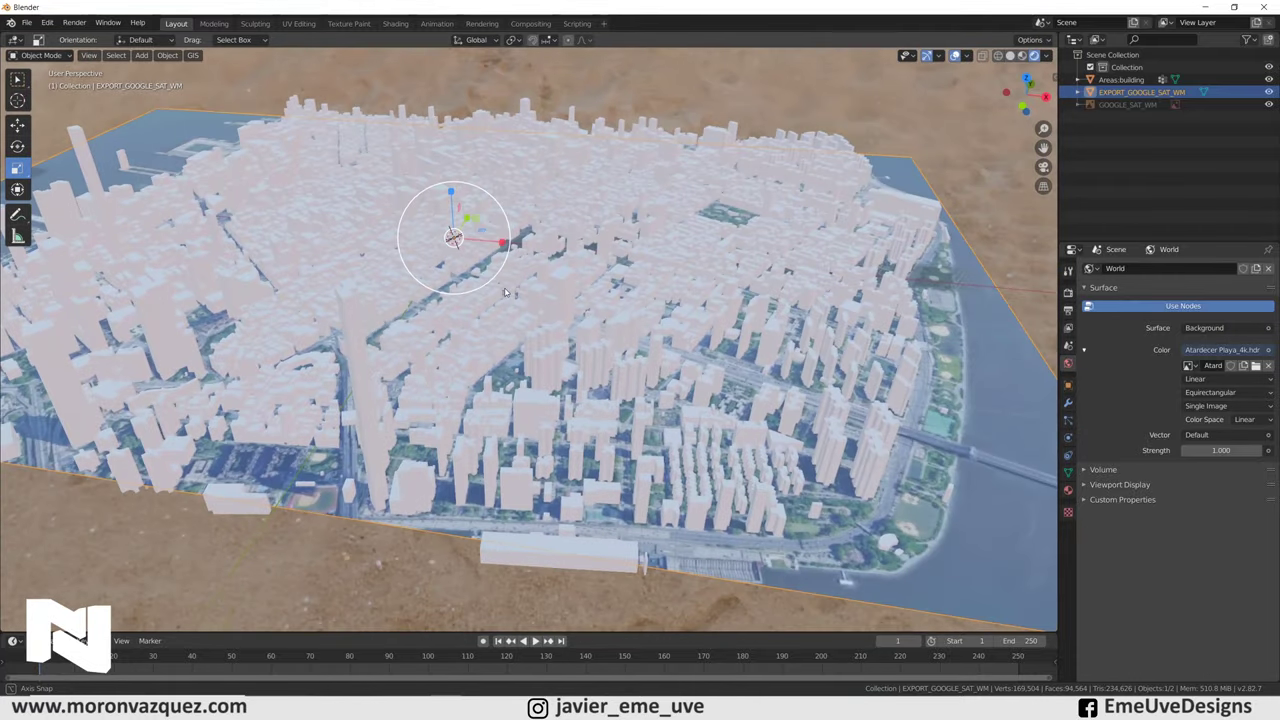
middle_click_drag(610, 280, 525, 295)
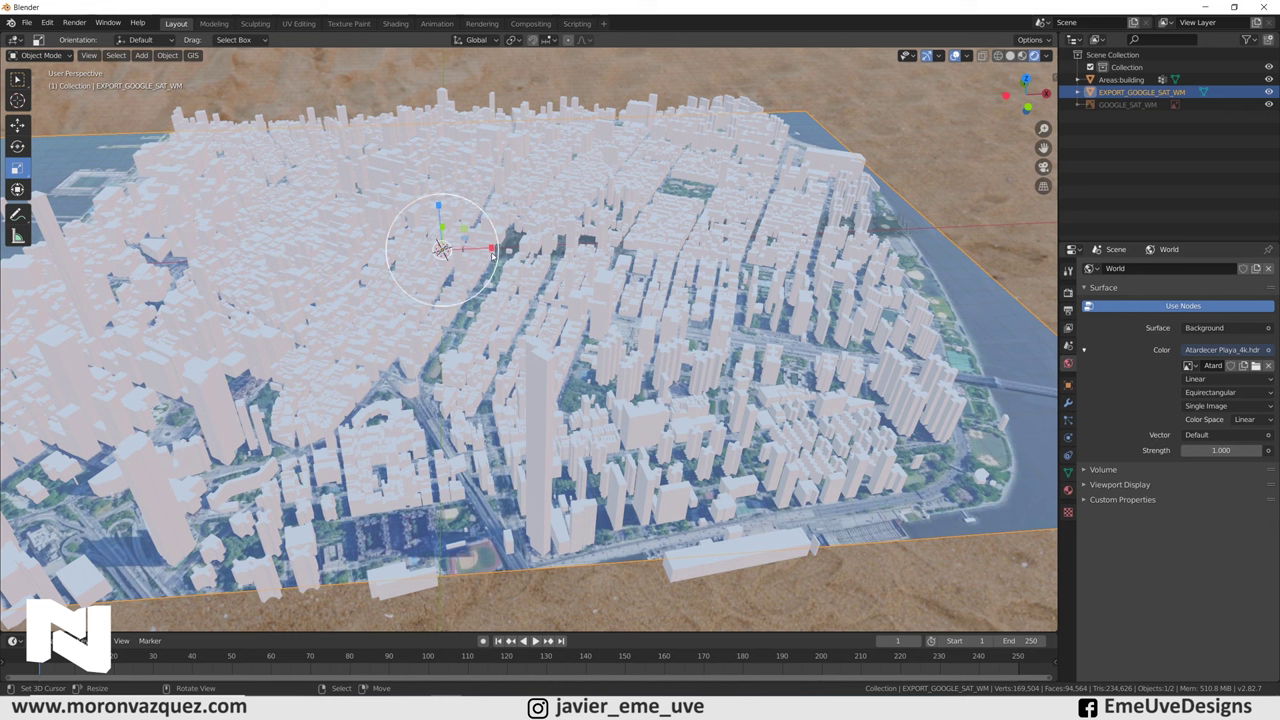
key("shift+a")
mouse_move(437, 395)
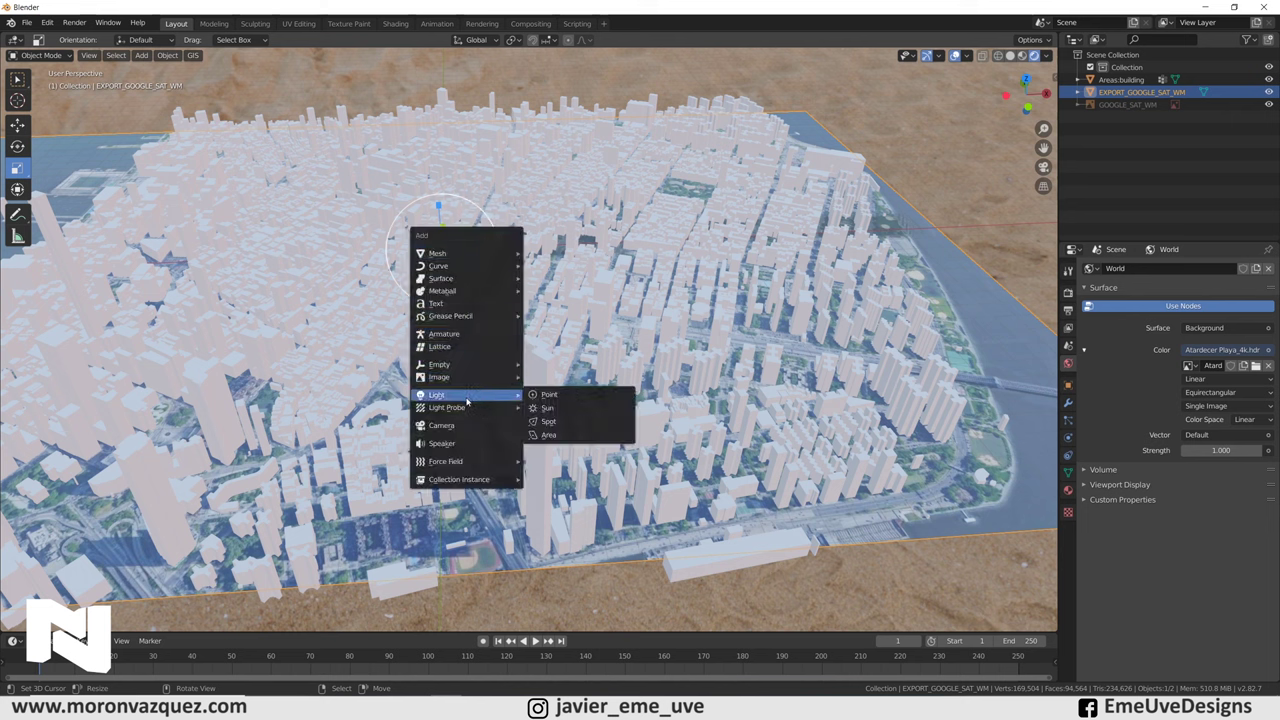
Step: Add a Sun lamp and raise it high above the city
left_click(548, 410)
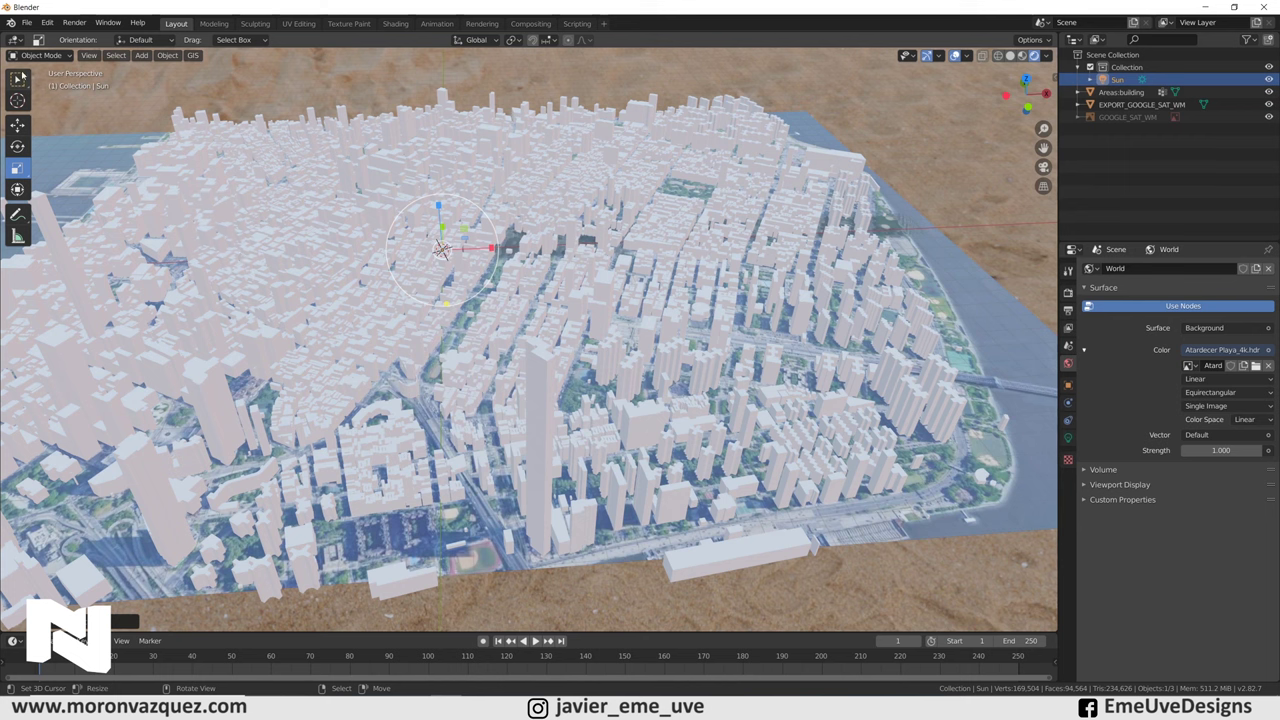
left_click(19, 125)
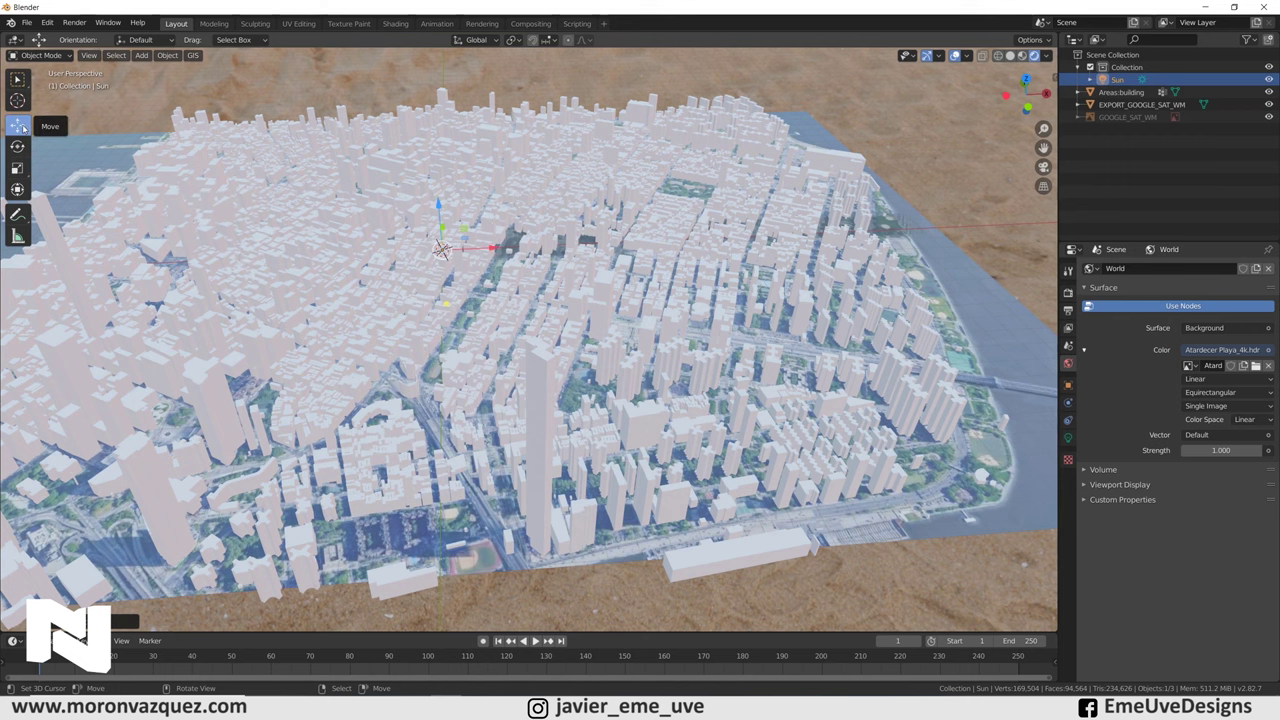
left_click_drag(440, 207, 438, 62)
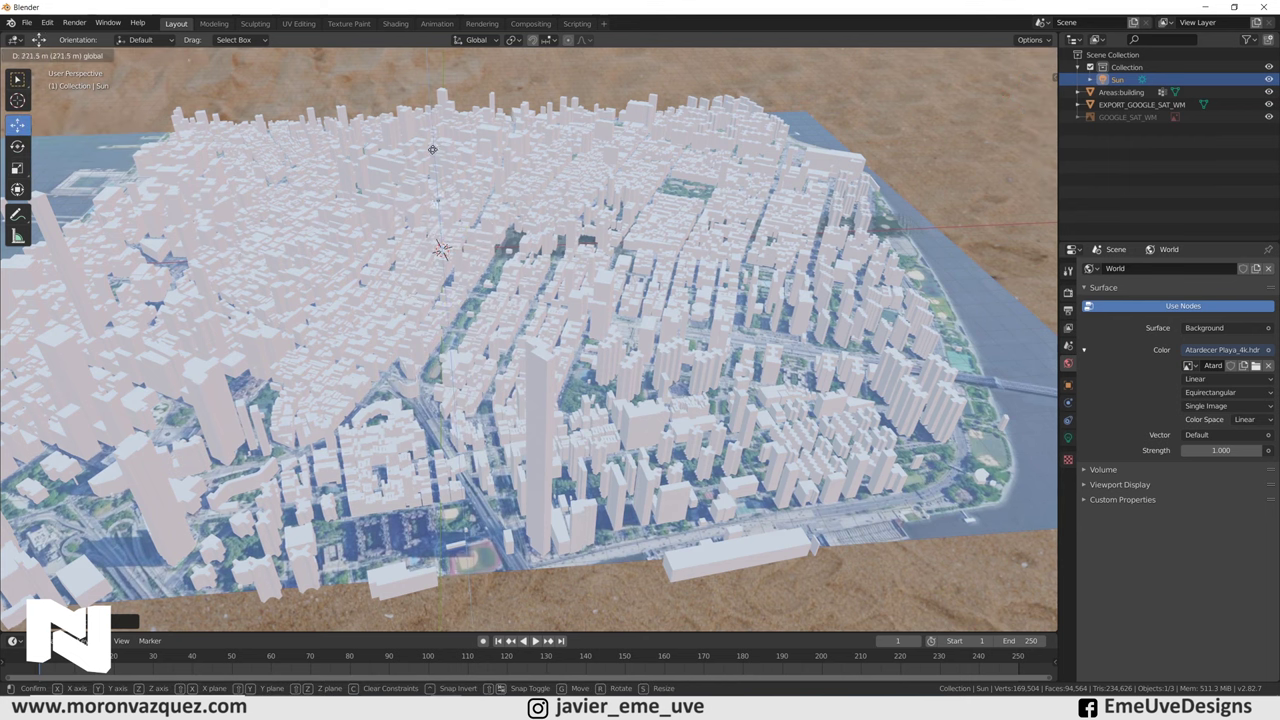
mouse_move(438, 62)
middle_mouse_down()
mouse_move(574, 135)
mouse_move(404, 213)
middle_mouse_up()
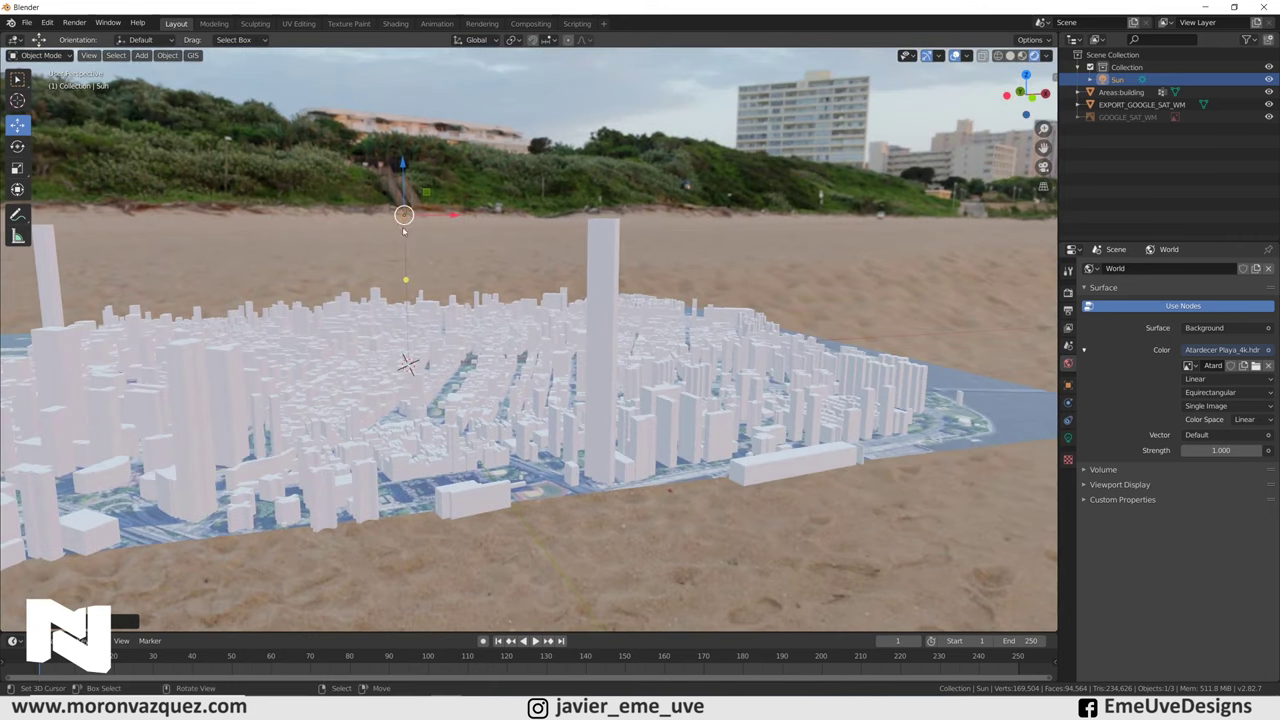
key("KP_4")
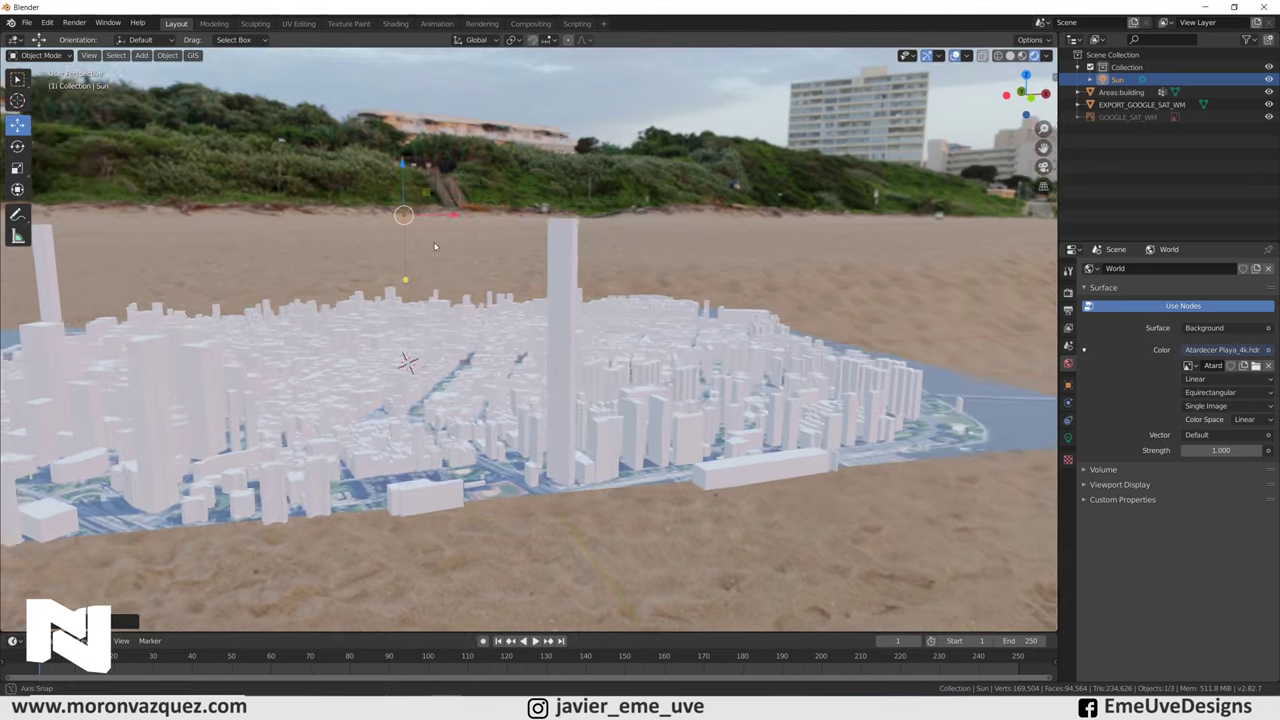
key("KP_1")
mouse_move(480, 252)
middle_mouse_down()
mouse_move(563, 275)
mouse_move(610, 180)
middle_mouse_up()
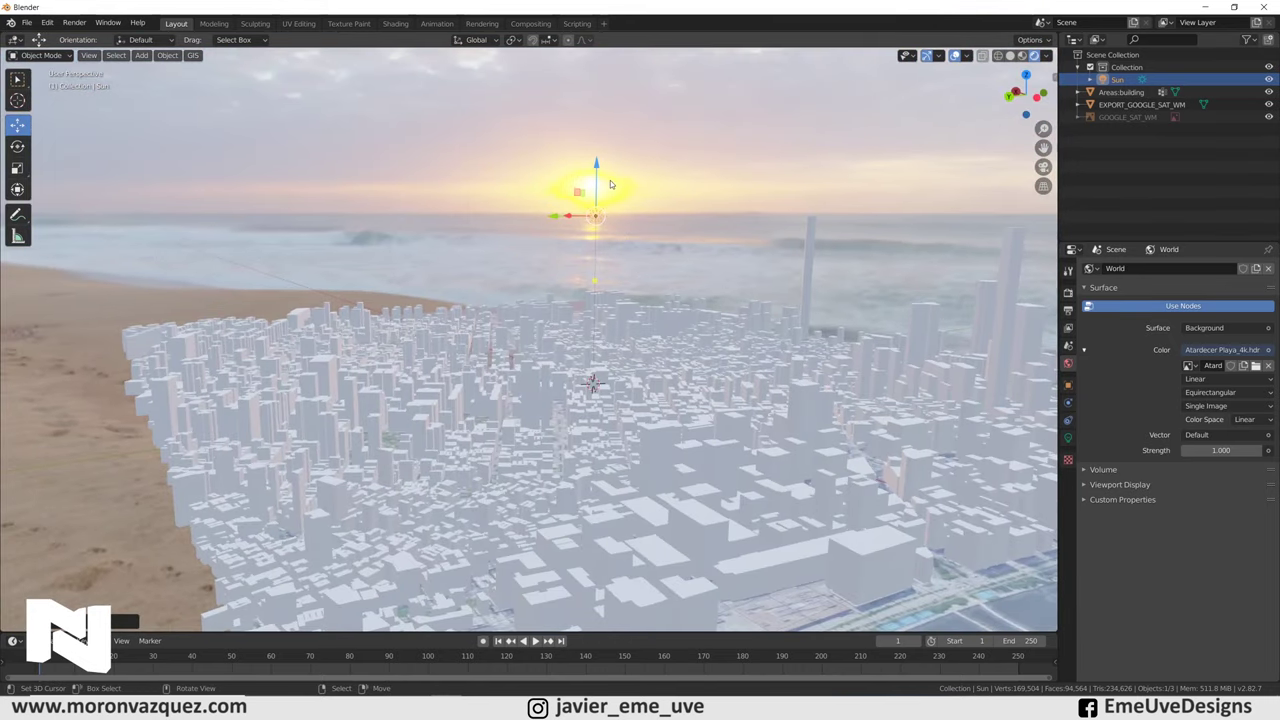
middle_click_drag(597, 203, 494, 237)
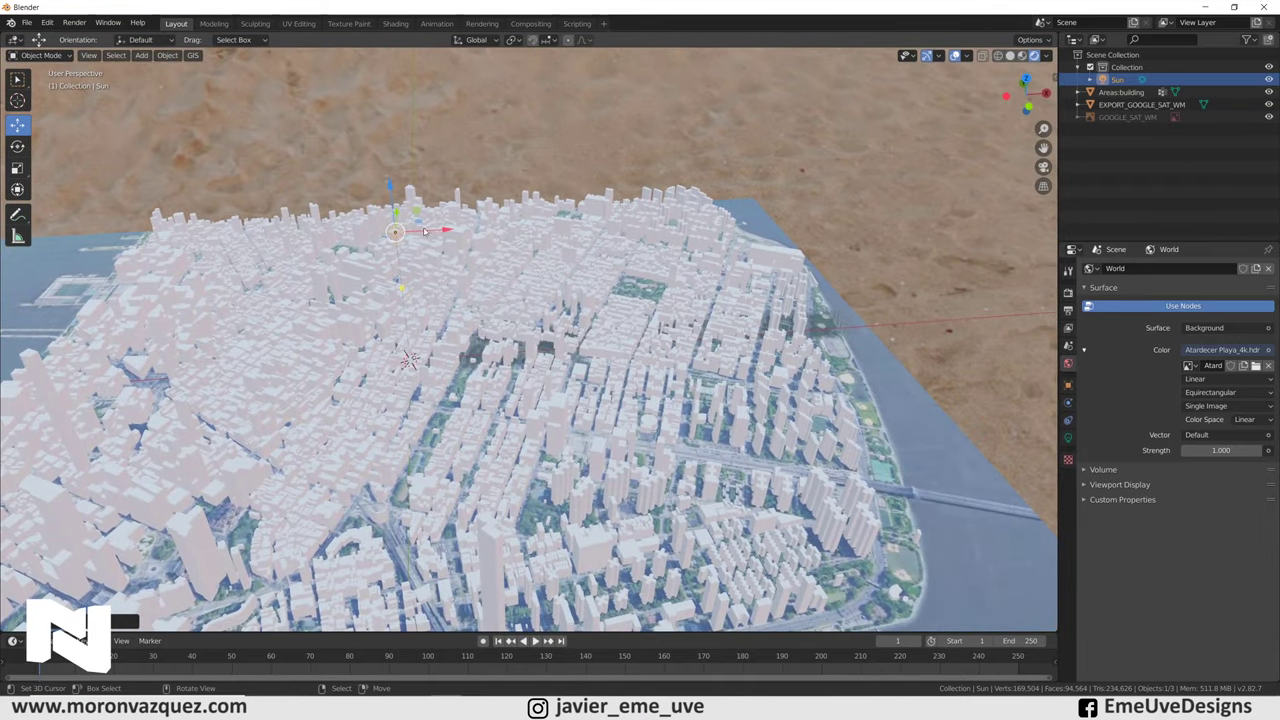
Step: Rotate the Sun so its light aims low toward the sunset horizon
left_click(18, 146)
middle_click_drag(400, 230, 420, 180)
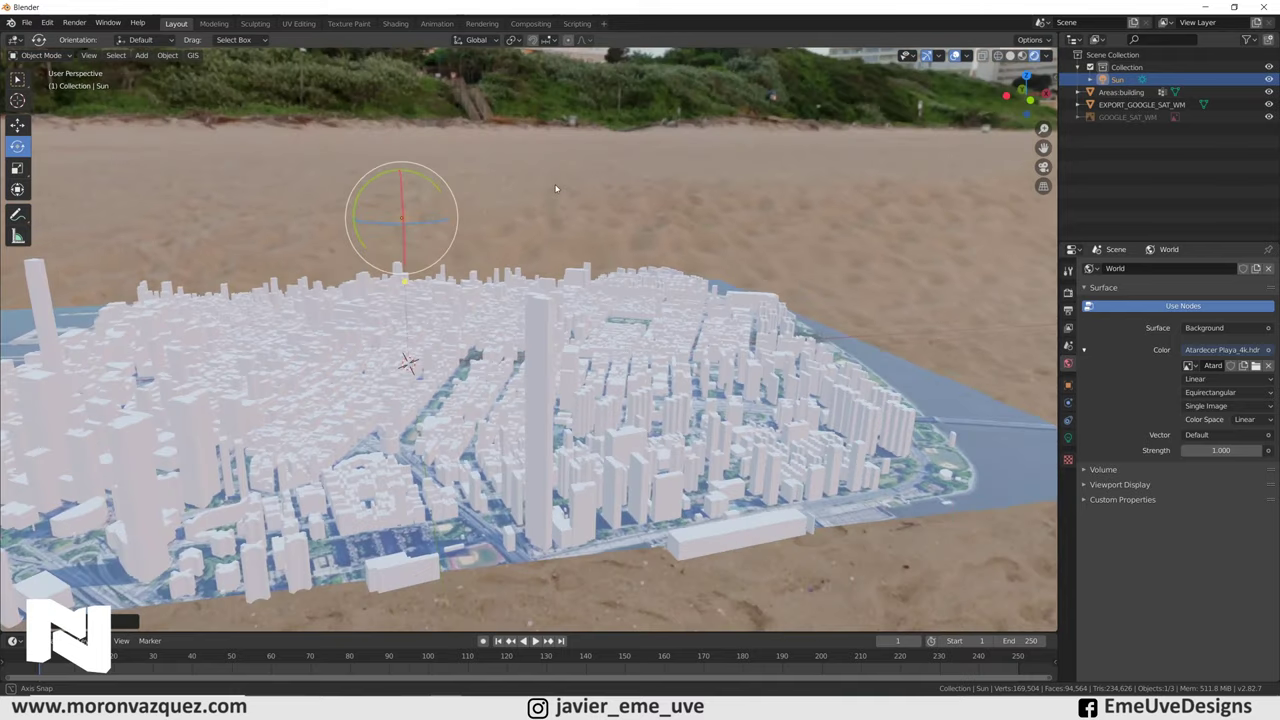
left_click_drag(422, 178, 463, 232)
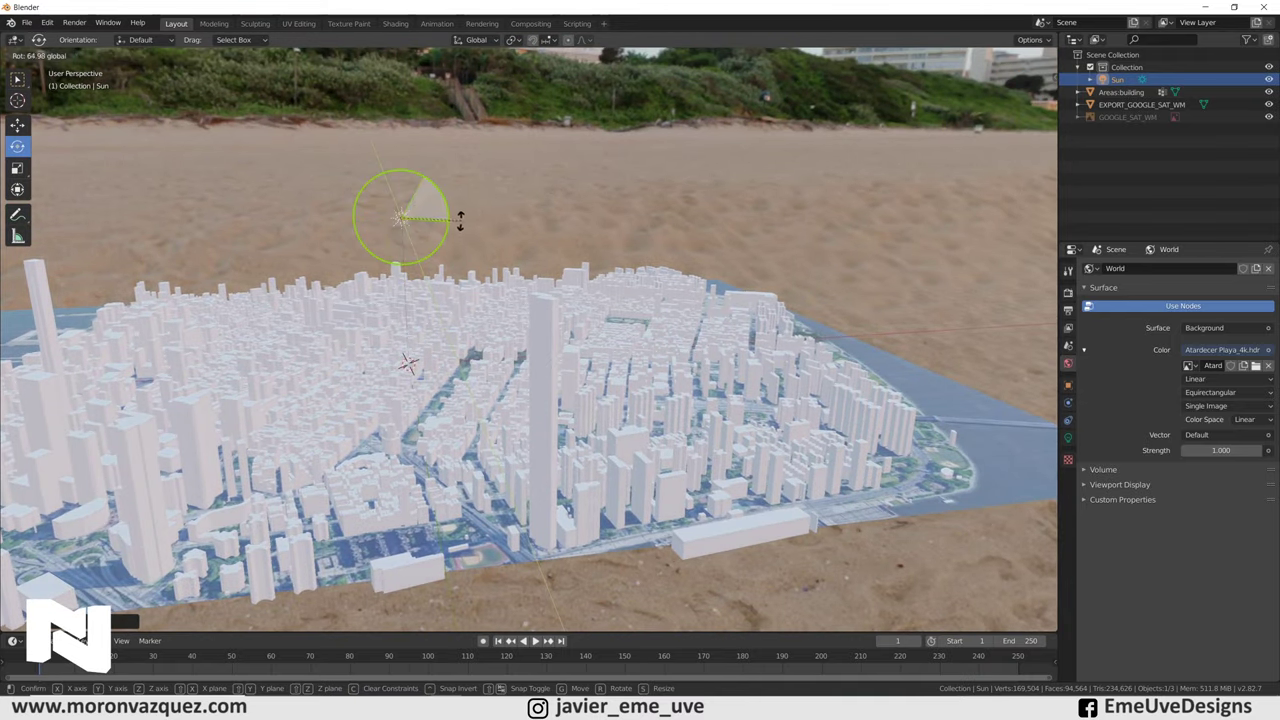
left_click_drag(434, 183, 426, 188)
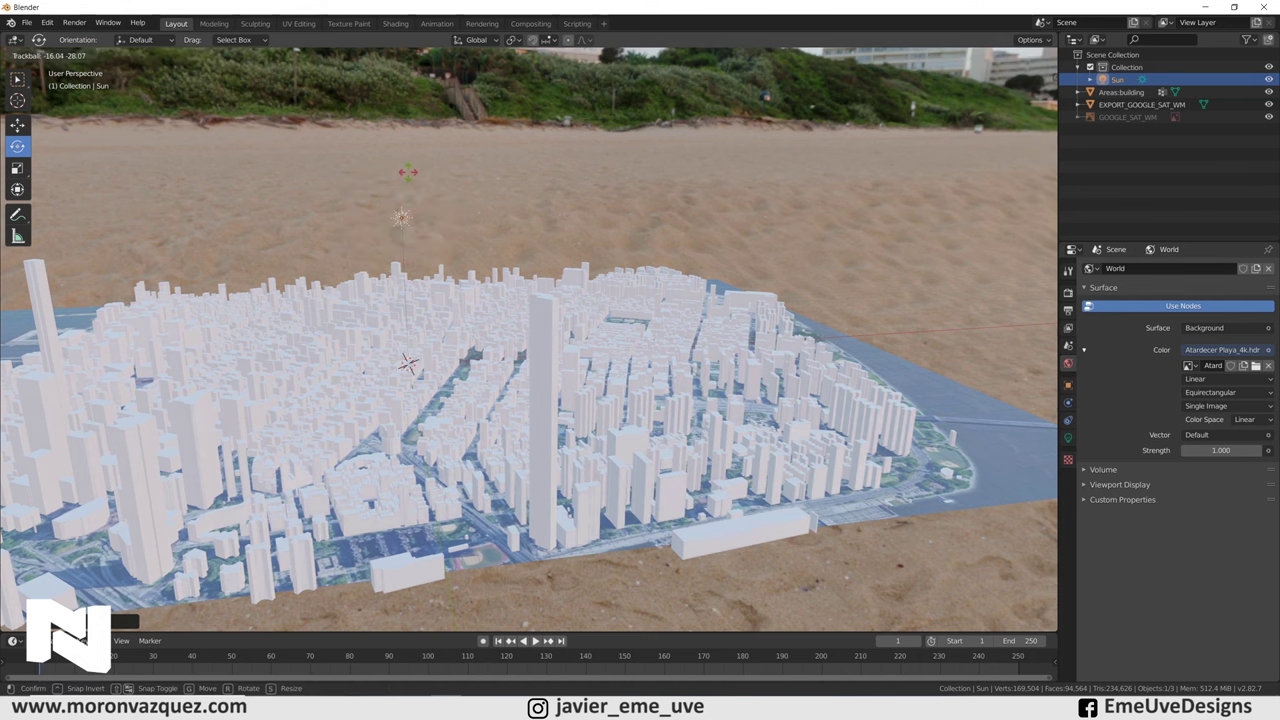
left_click_drag(428, 186, 392, 172)
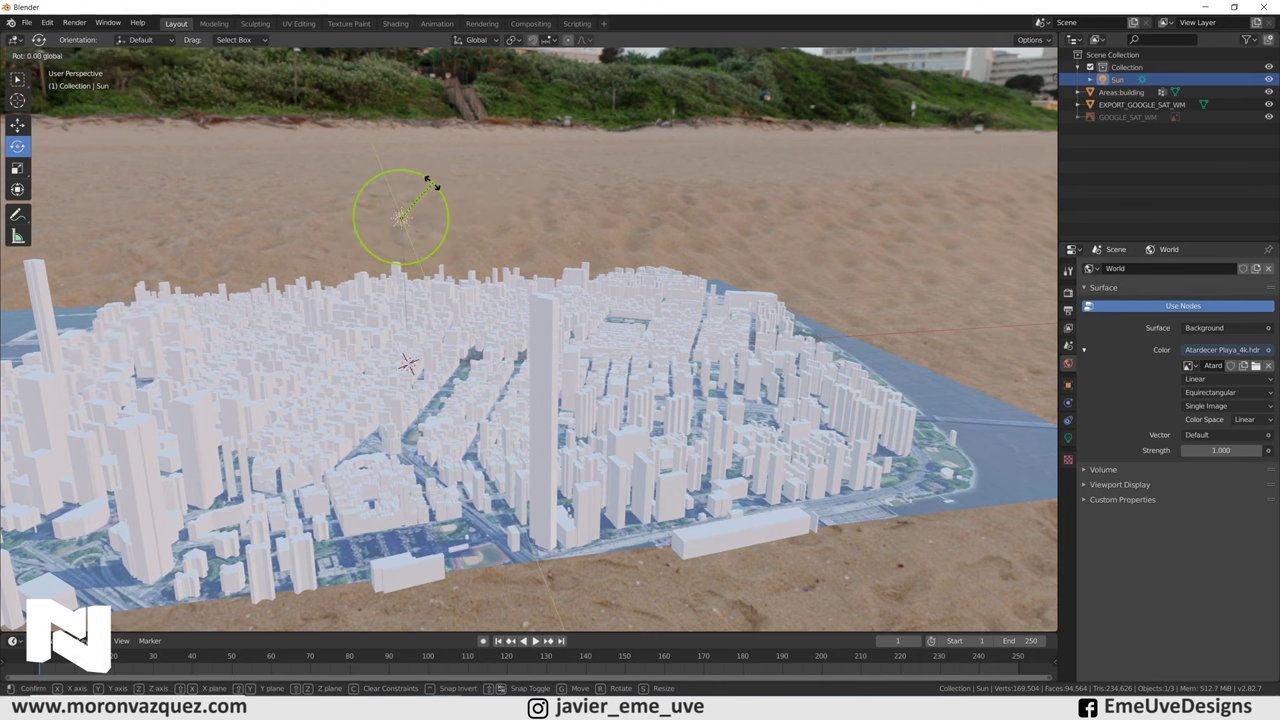
middle_click_drag(392, 172, 452, 218)
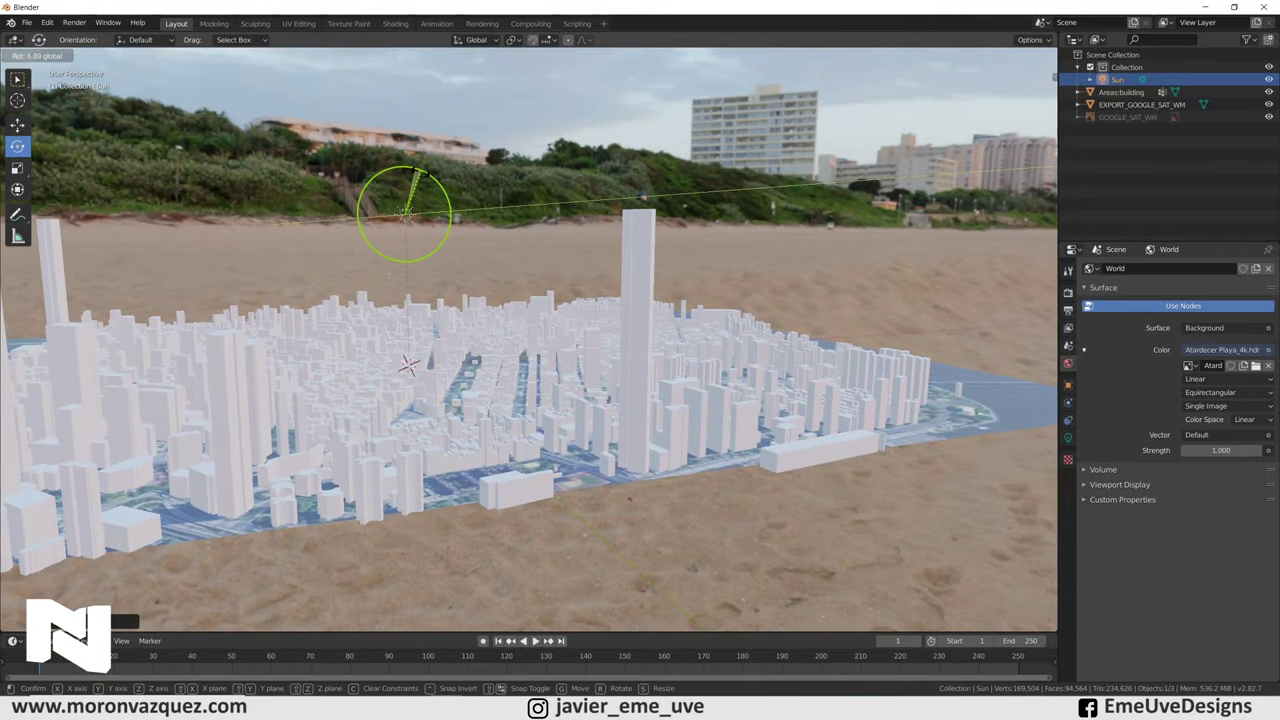
mouse_move(415, 172)
middle_mouse_down()
mouse_move(410, 225)
mouse_move(428, 283)
middle_mouse_up()
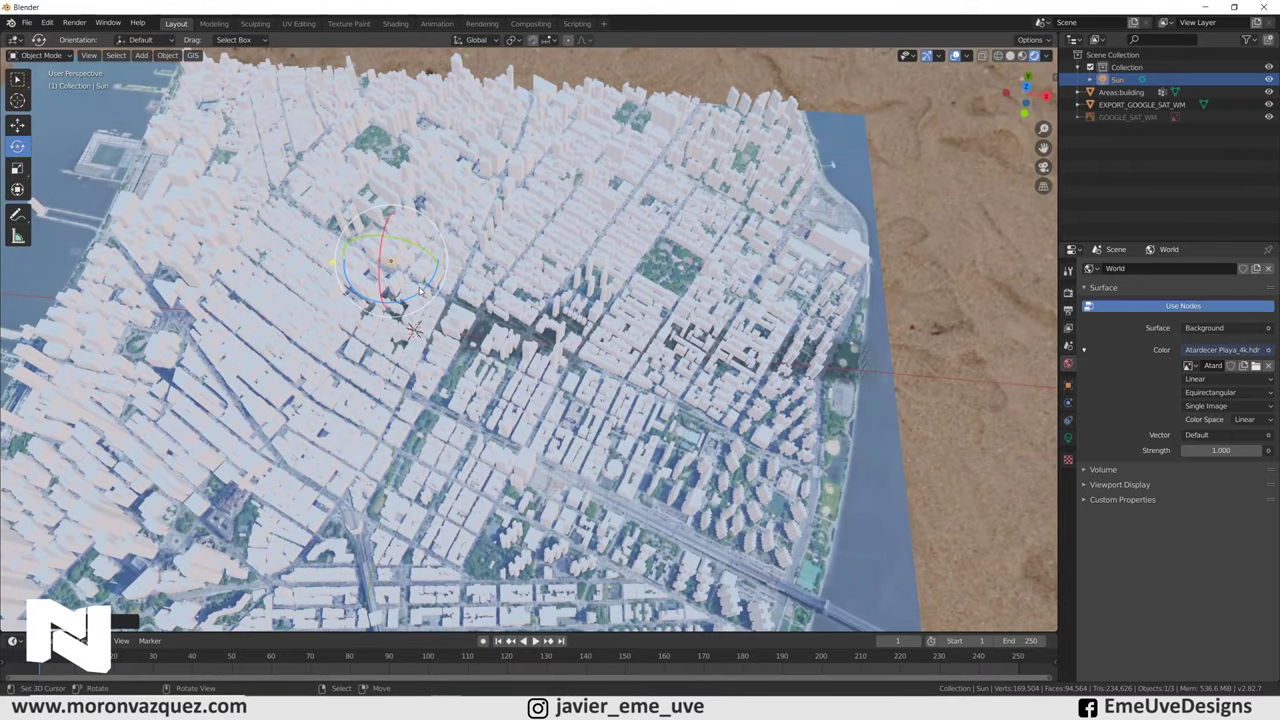
left_click_drag(426, 280, 430, 288)
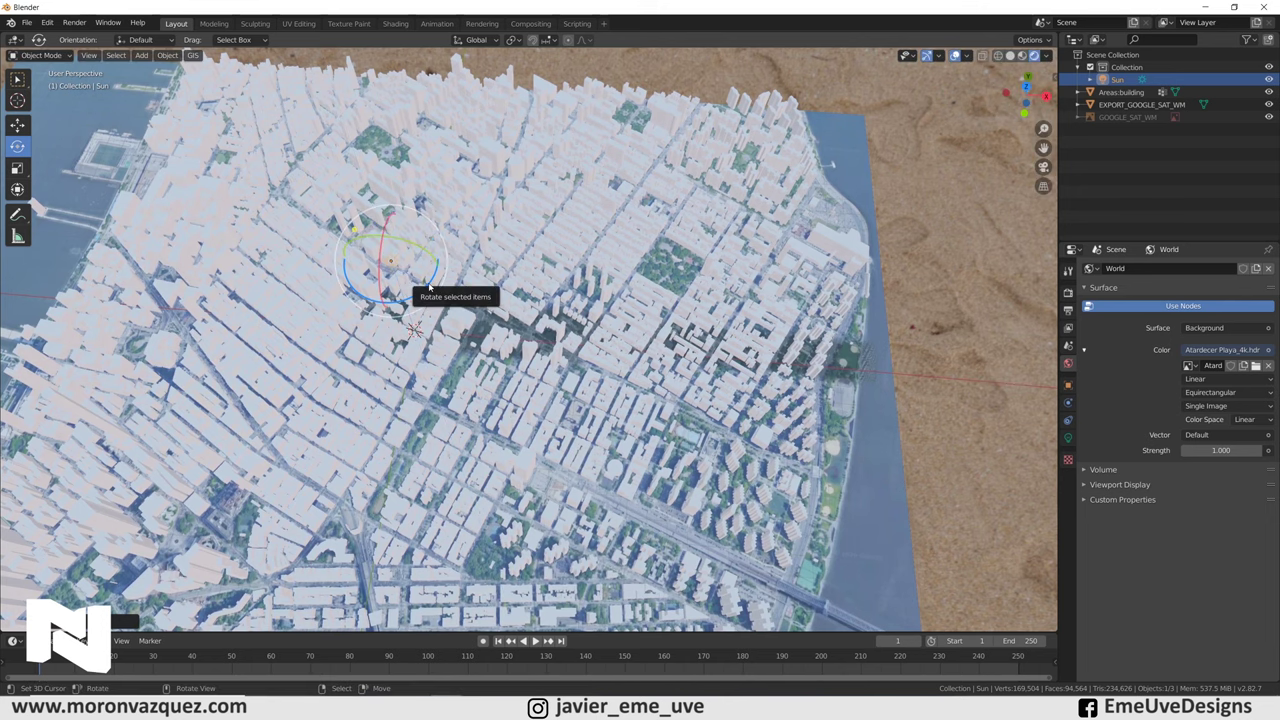
middle_click_drag(430, 287, 587, 251)
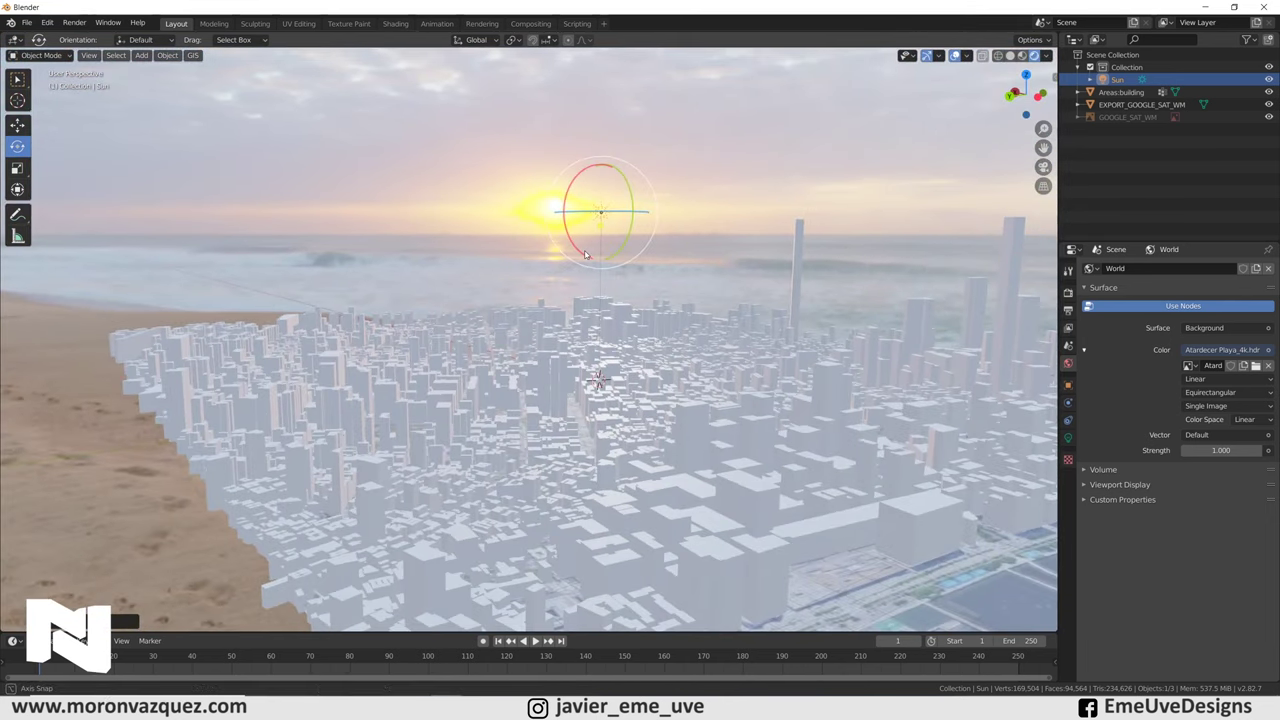
mouse_move(587, 251)
middle_mouse_down()
mouse_move(547, 327)
mouse_move(690, 341)
middle_mouse_up()
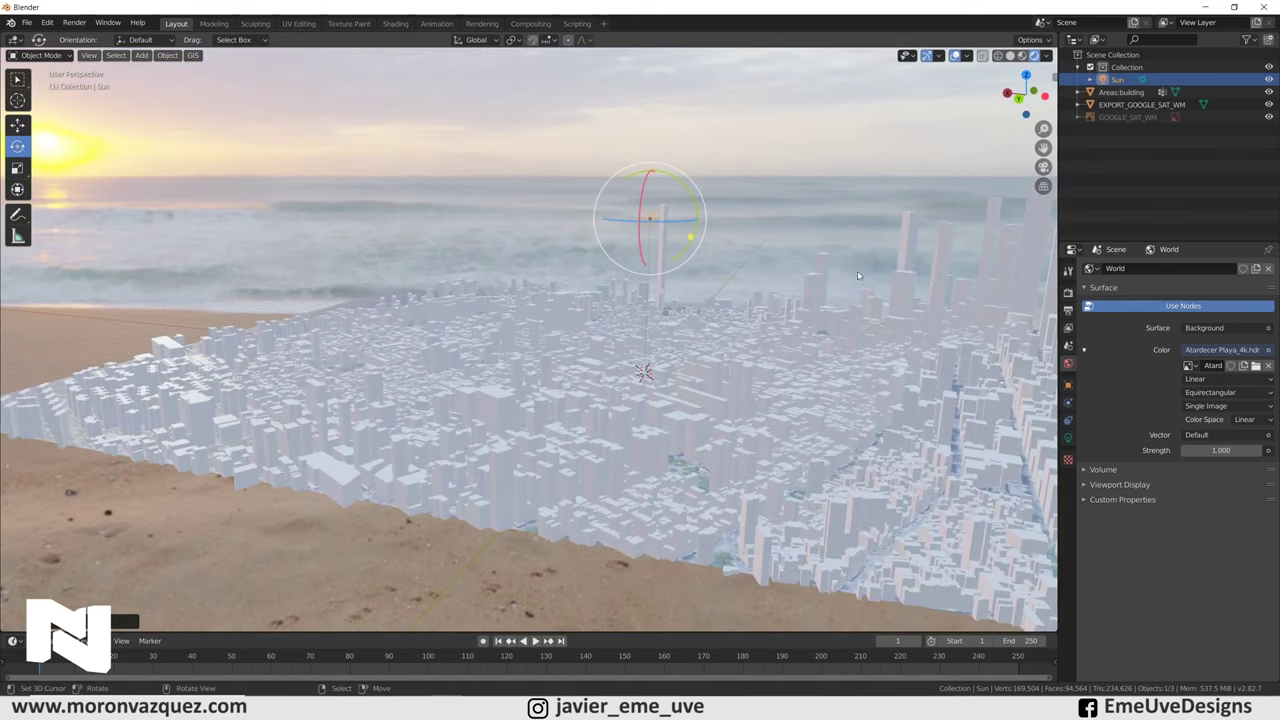
Step: Change the Sun's colour to a deeper, saturated orange at strength 1.000
left_click(1068, 441)
left_click(1217, 336)
left_click_drag(1181, 240, 1177, 258)
mouse_move(821, 376)
middle_mouse_down()
mouse_move(776, 379)
mouse_move(689, 343)
middle_mouse_up()
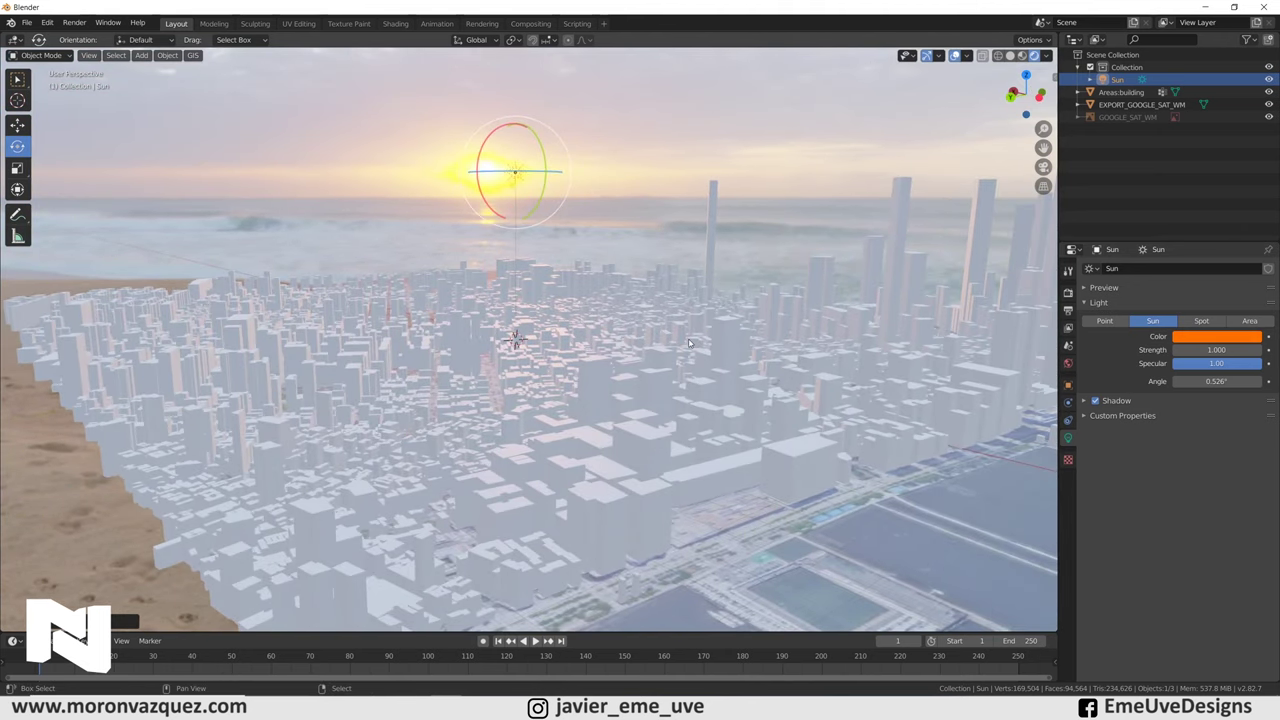
key("shift+a")
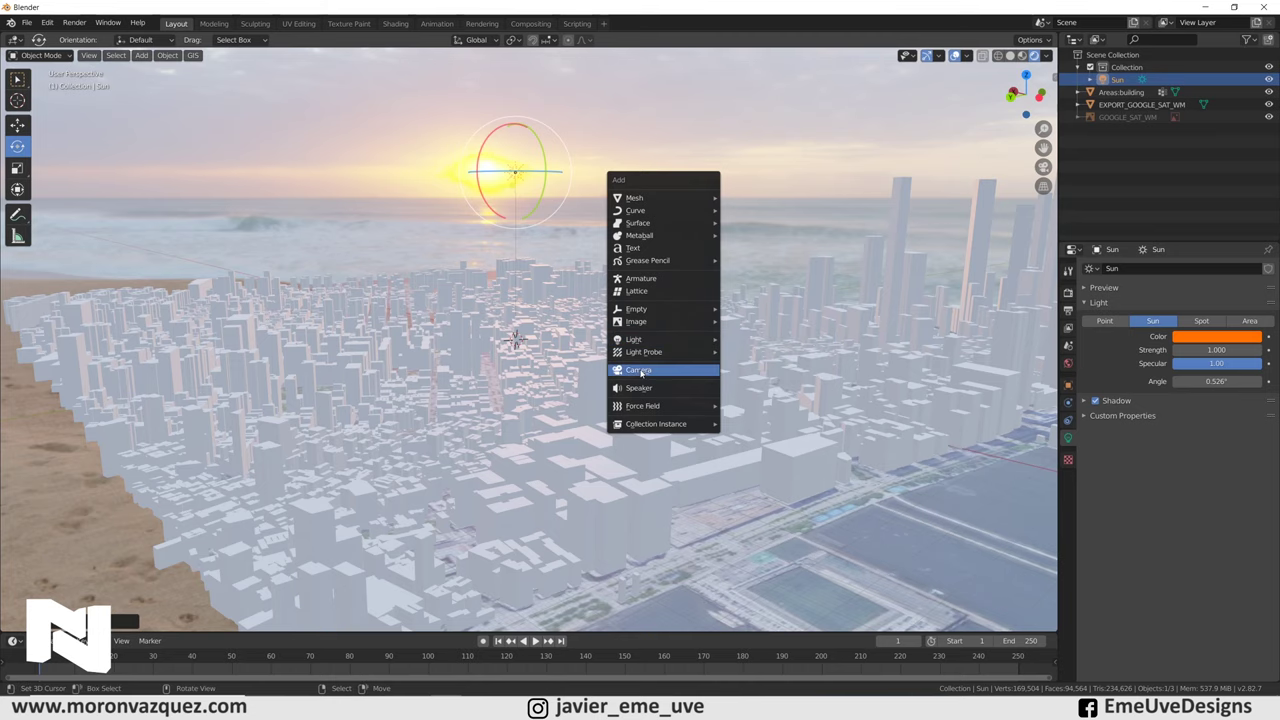
Step: Add a camera and move it to the city's waterfront side
left_click(640, 371)
mouse_move(640, 371)
middle_mouse_down()
mouse_move(585, 402)
mouse_move(694, 500)
middle_mouse_up()
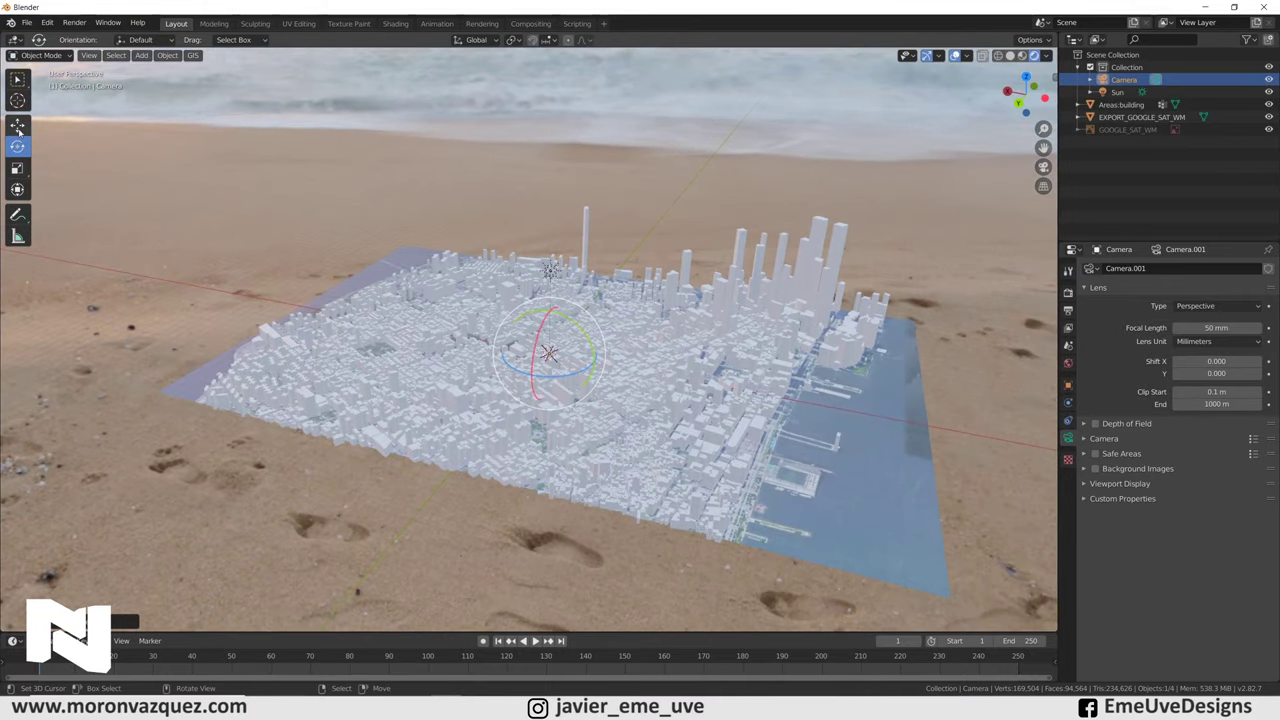
left_click(18, 128)
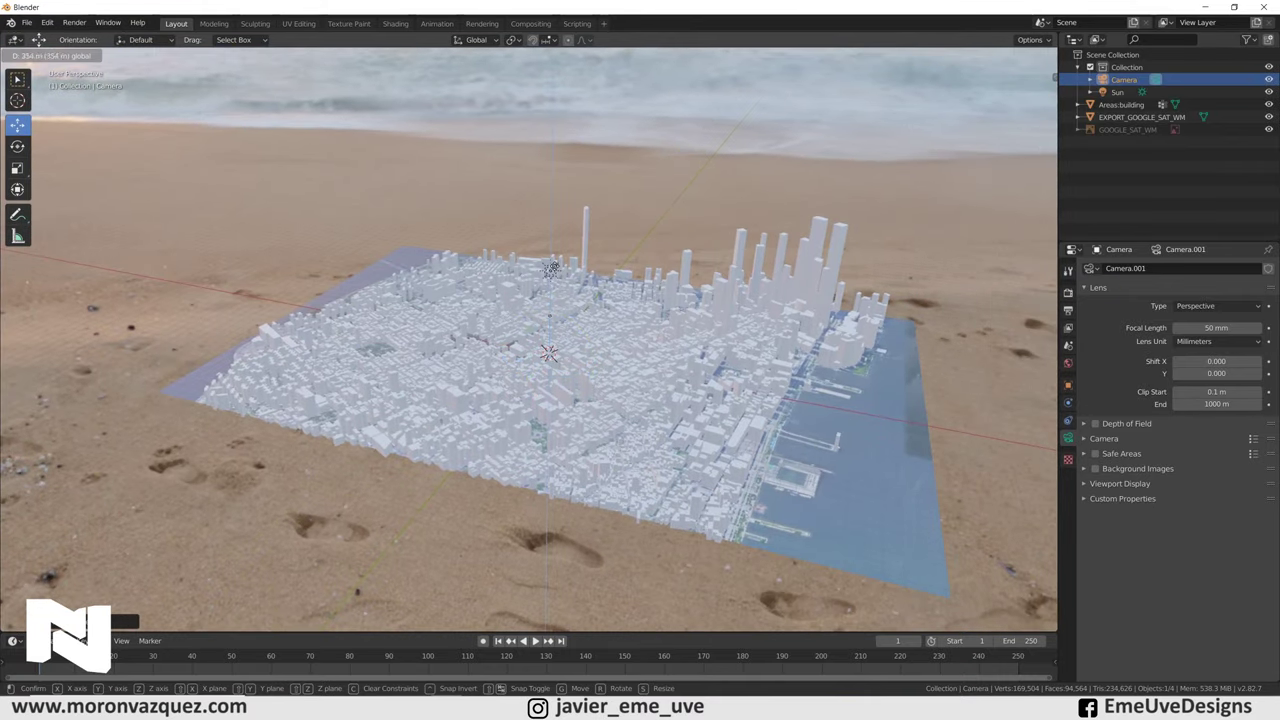
left_click_drag(517, 298, 818, 380)
mouse_move(756, 521)
middle_mouse_down()
mouse_move(792, 502)
mouse_move(775, 503)
middle_mouse_up()
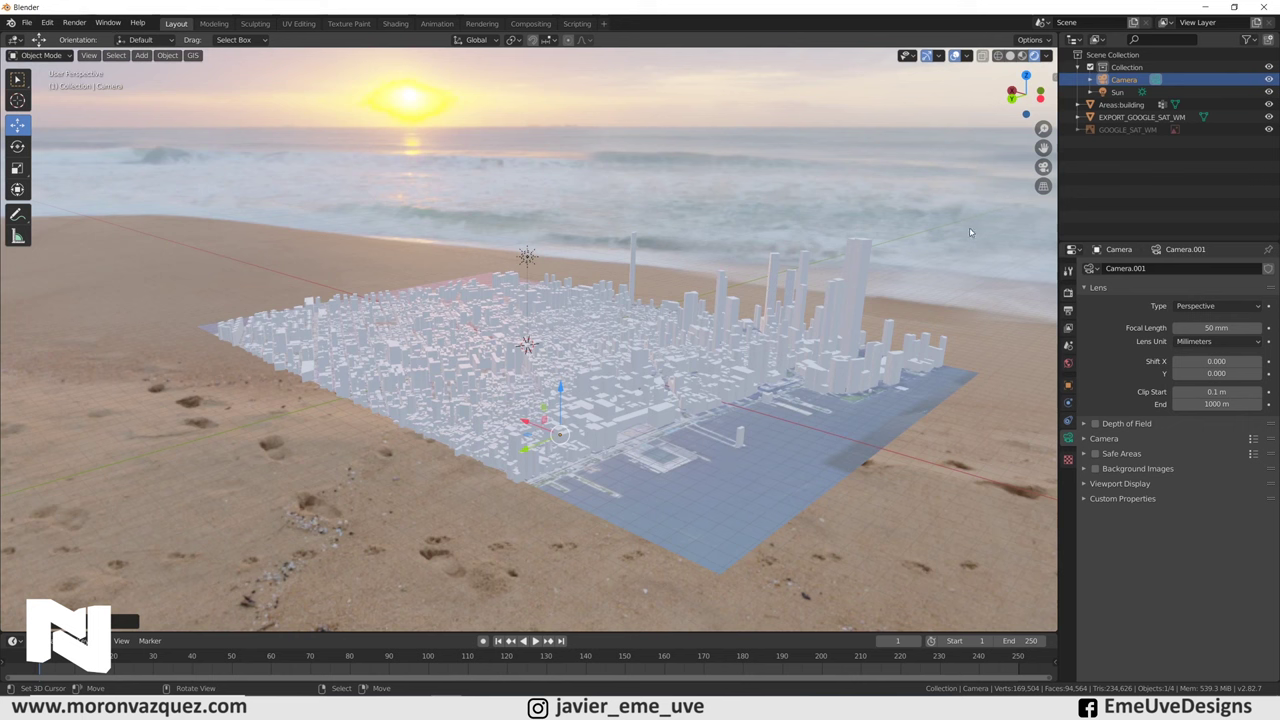
Step: Turn on Lock Camera to View and look through the camera
key("n")
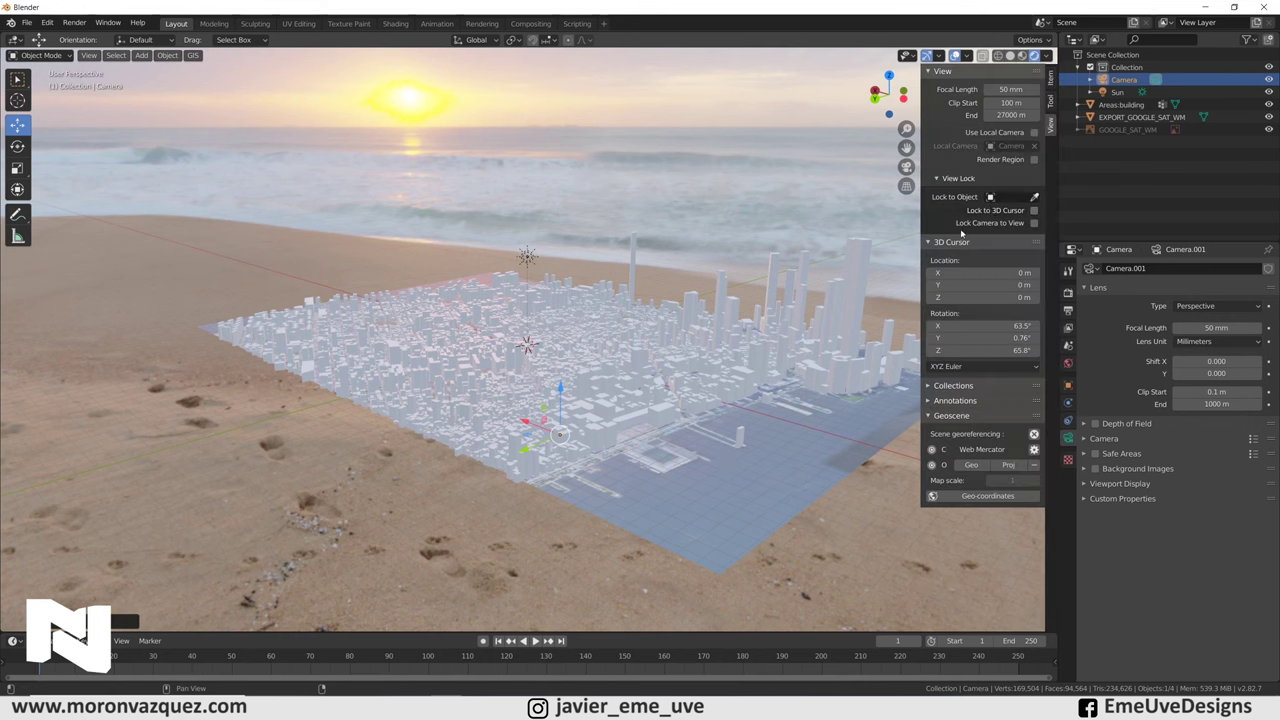
left_click(1033, 223)
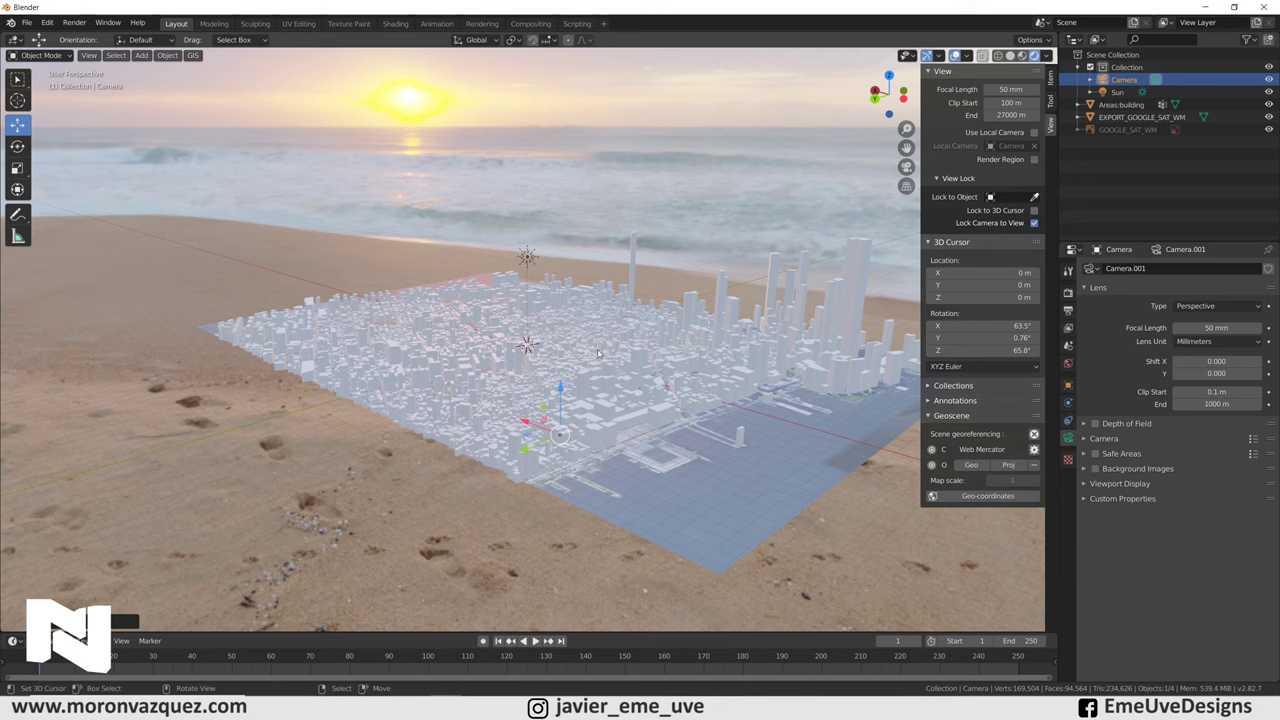
key("n")
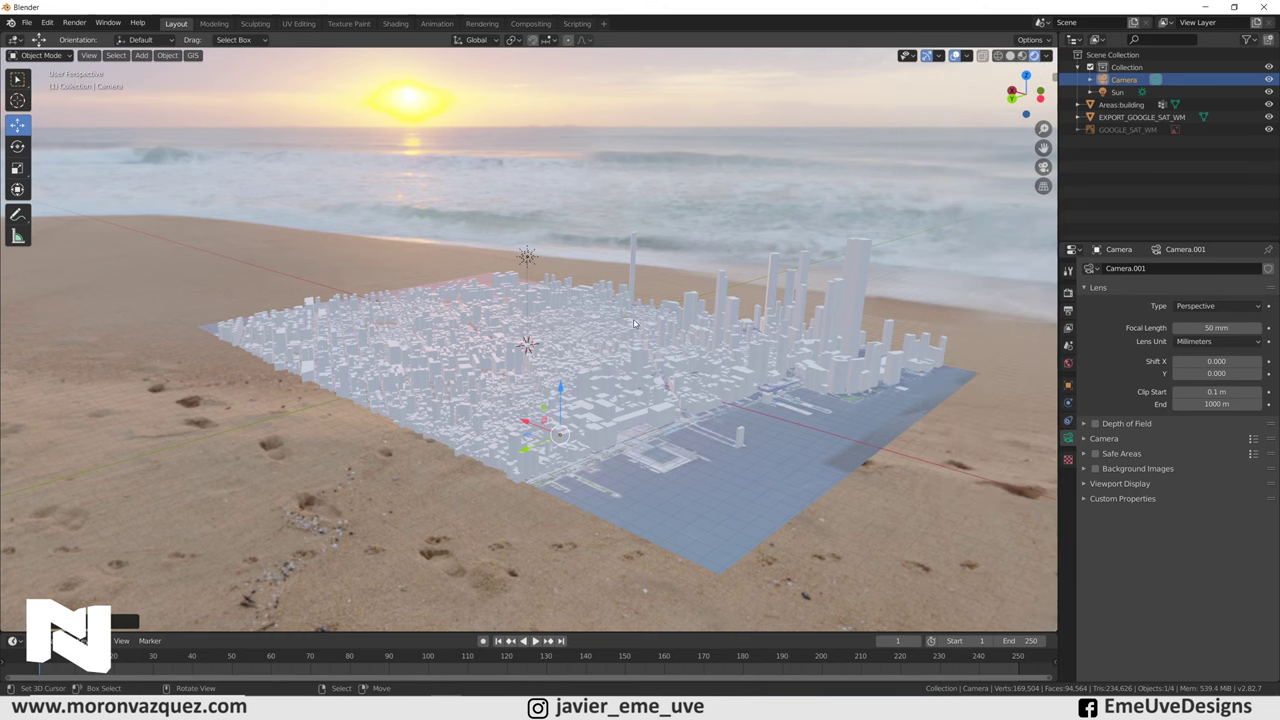
key("KP_0")
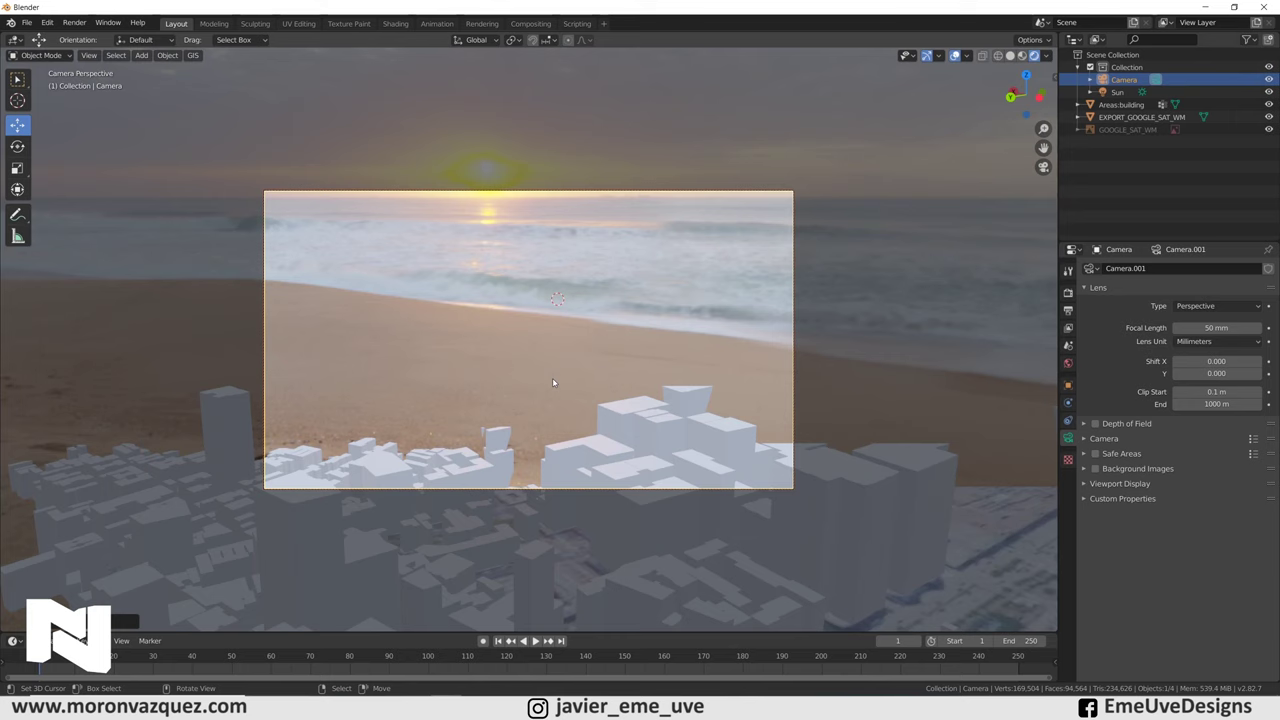
Step: Position the camera over the rooftops and set its clip end to 27000 m
mouse_move(610, 363)
middle_mouse_down()
mouse_move(577, 381)
mouse_move(572, 350)
mouse_move(636, 355)
middle_mouse_up()
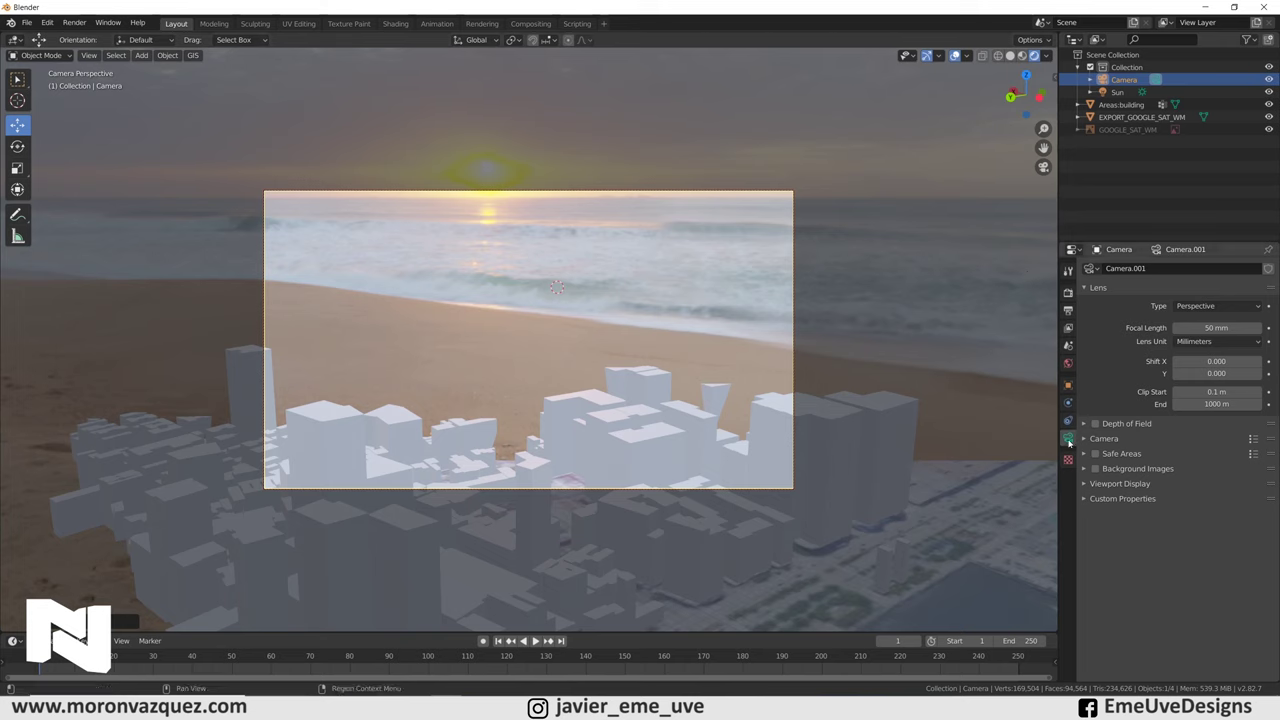
left_click(1213, 404)
type("27")
key("Return")
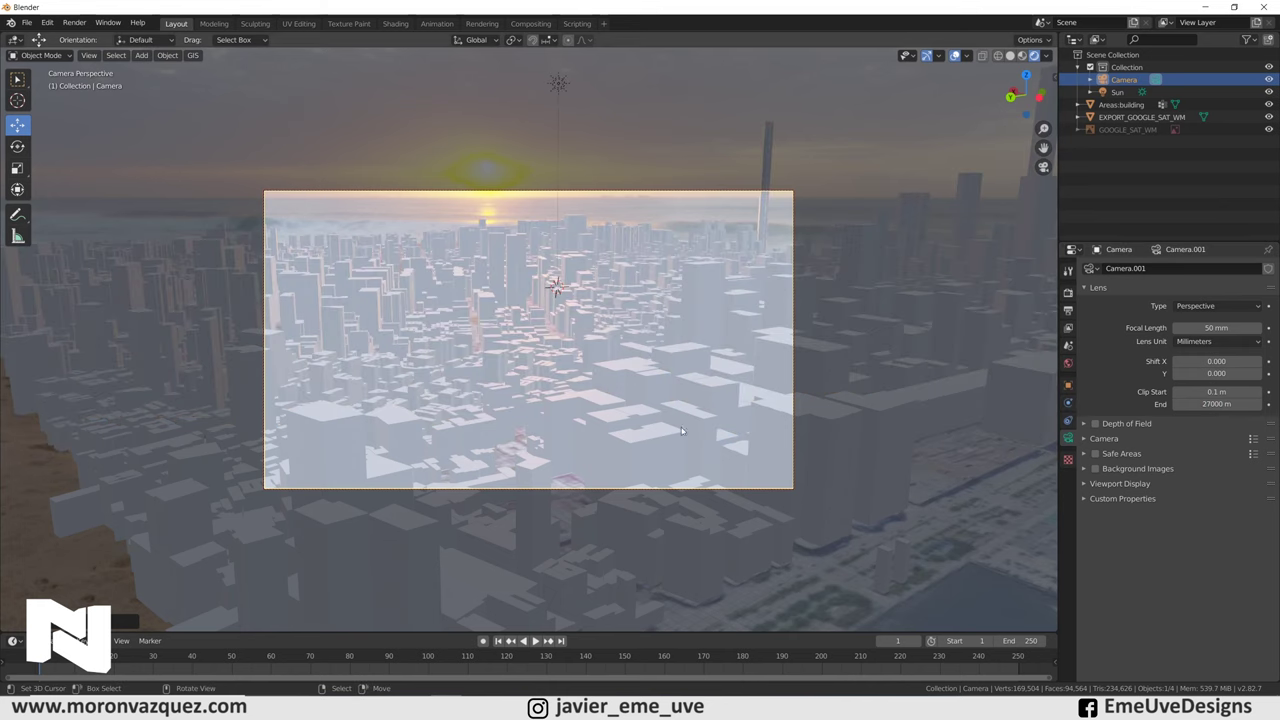
Step: Fine-tune the camera framing, exit camera view, and select the EXPORT_GOOGLE_SAT_WM plane
middle_click_drag(594, 386, 546, 270)
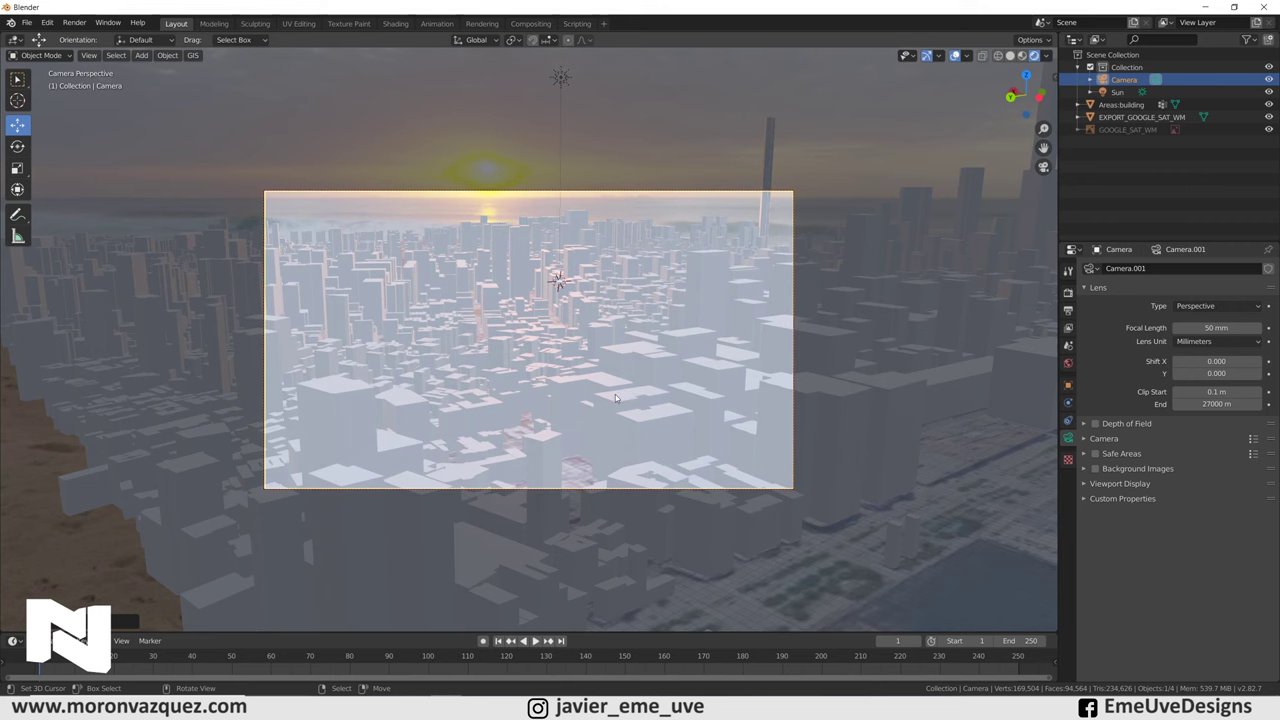
middle_click_drag(602, 409, 598, 415)
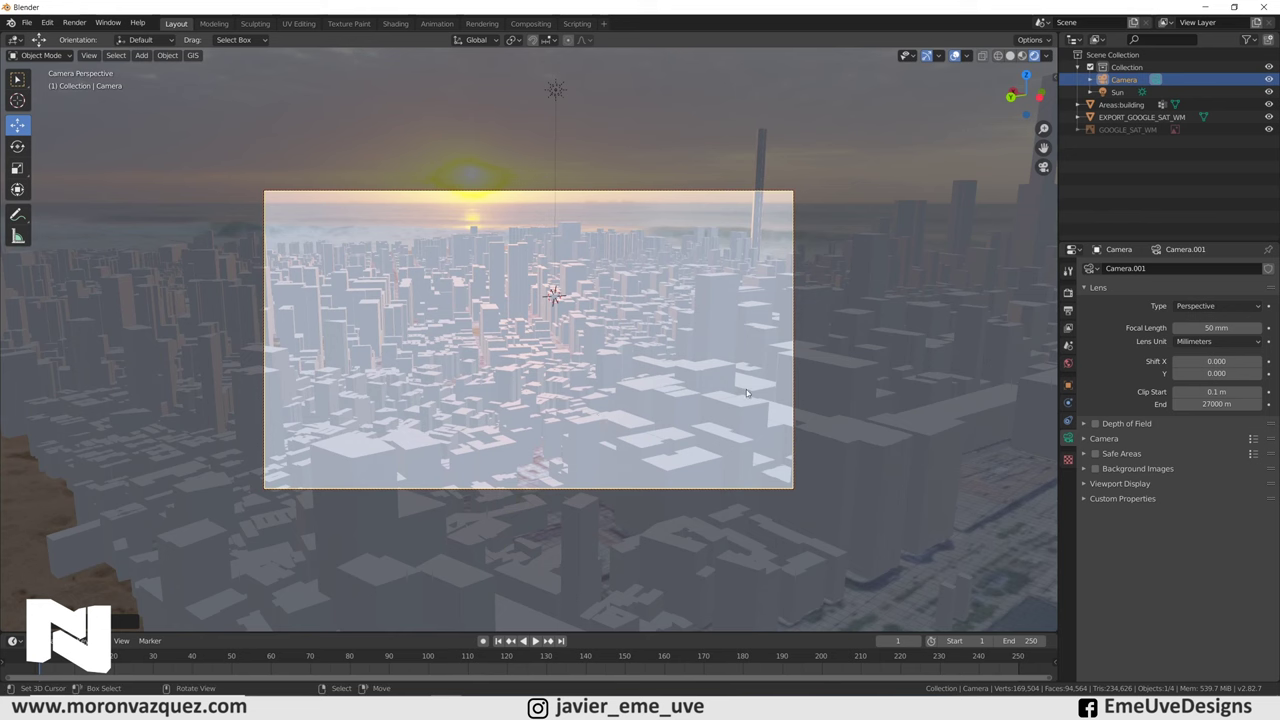
key("KP_0")
scroll(757, 391, "down", 5)
left_click(805, 437)
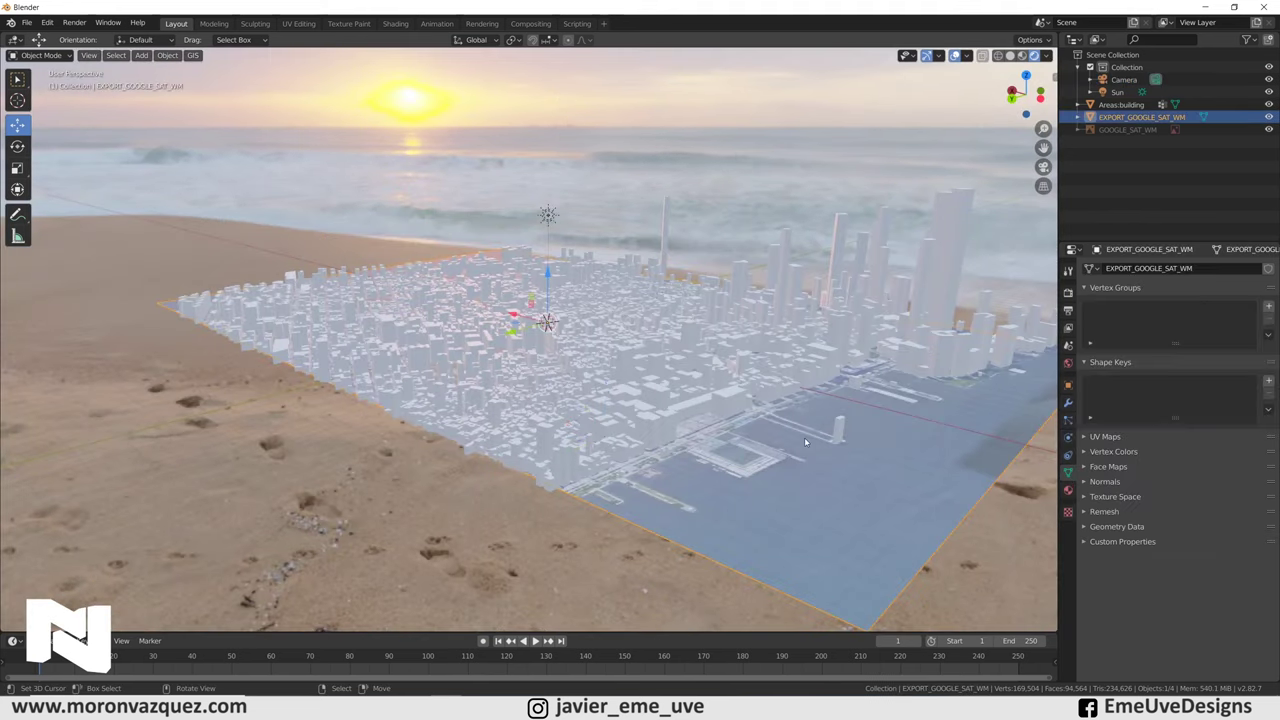
Step: Swap the plane's rastMat for a new blank Material.001 and return to camera view
left_click(1068, 490)
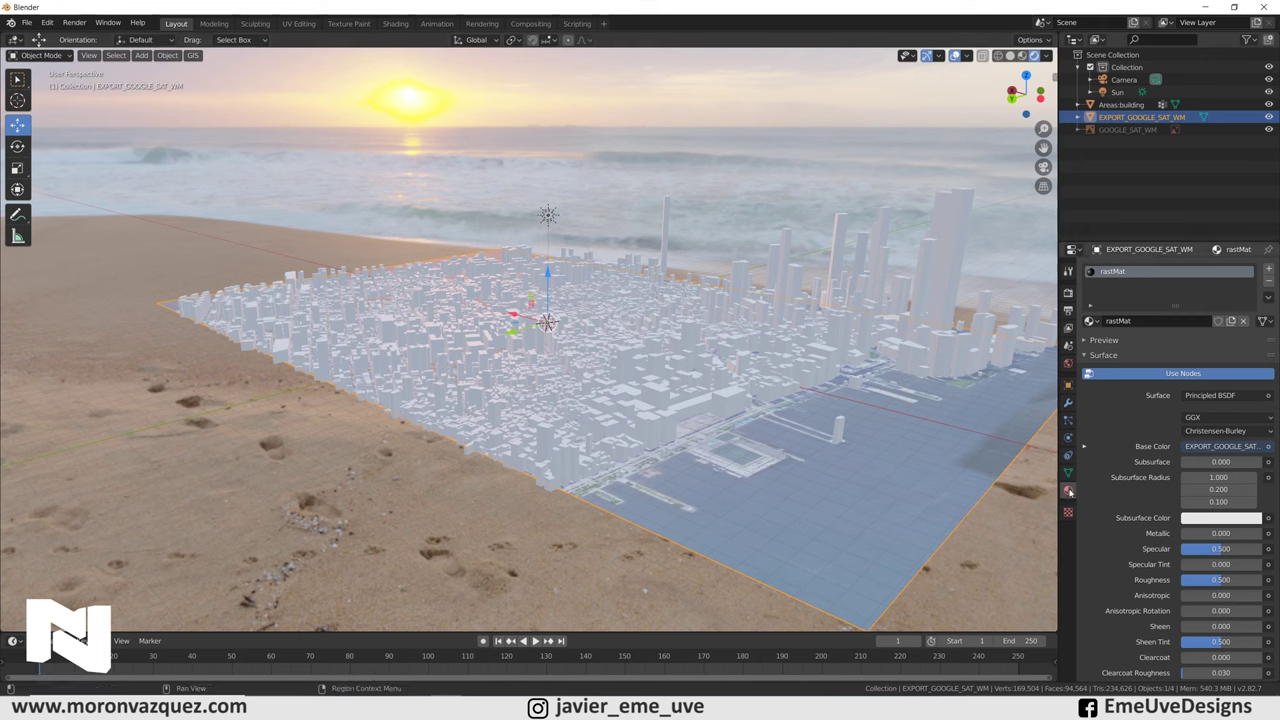
left_click(1243, 320)
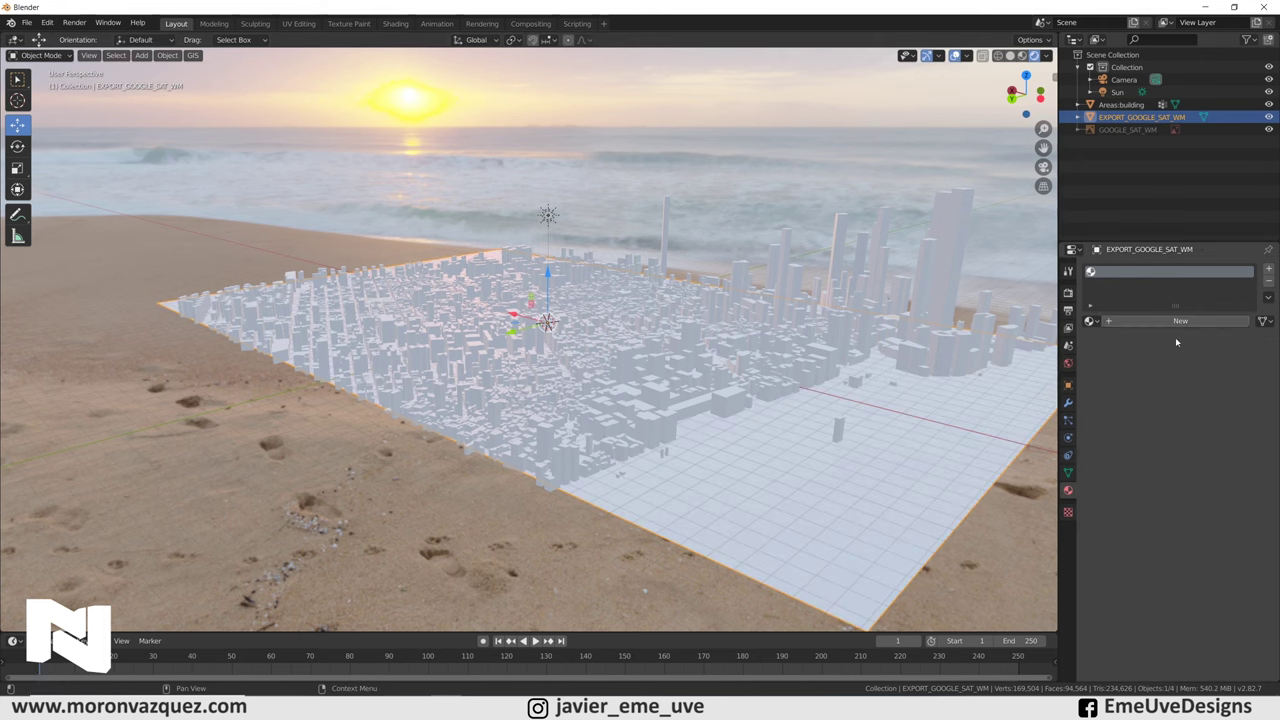
left_click(1179, 320)
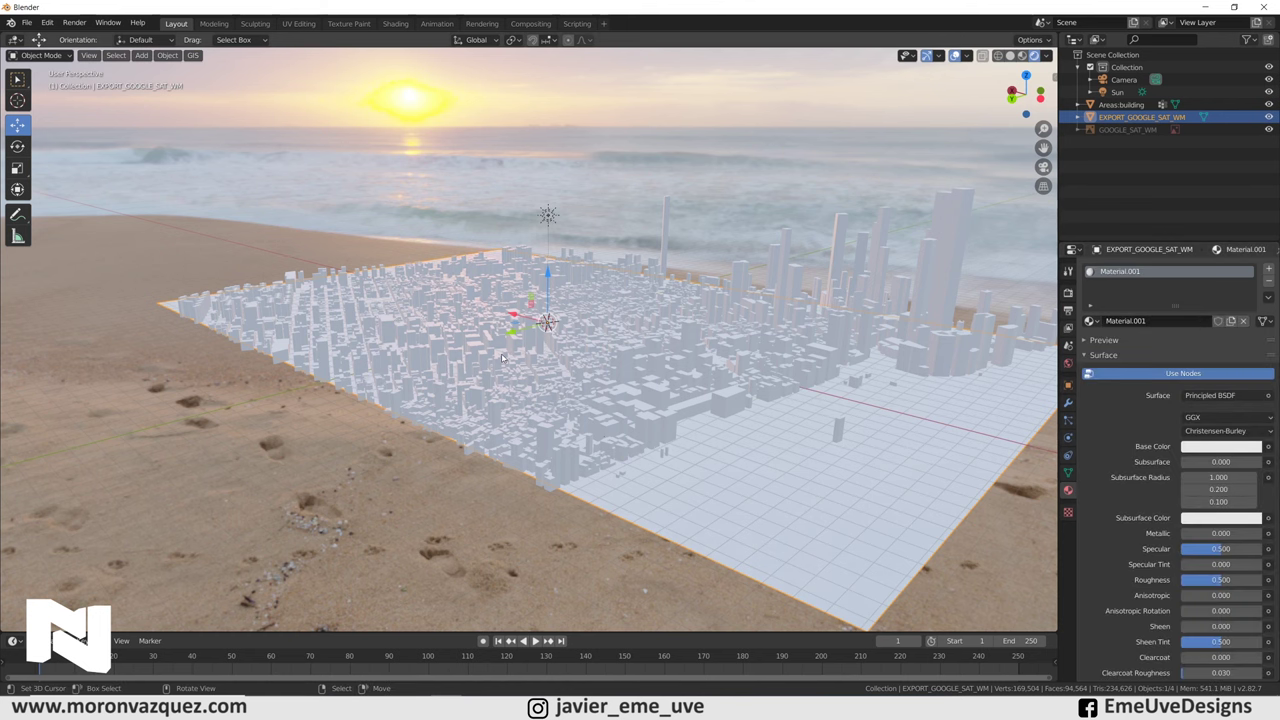
key("KP_0")
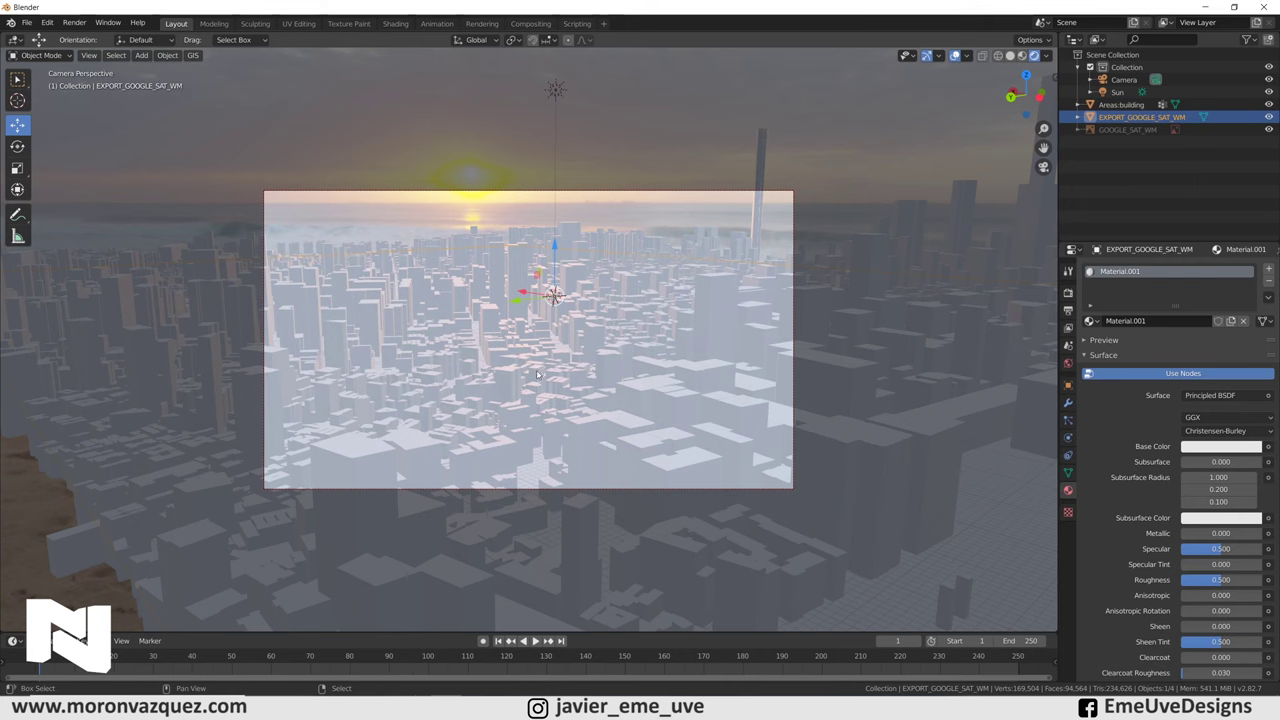
mouse_move(542, 379)
middle_mouse_down()
mouse_move(562, 399)
mouse_move(563, 379)
mouse_move(567, 389)
middle_mouse_up()
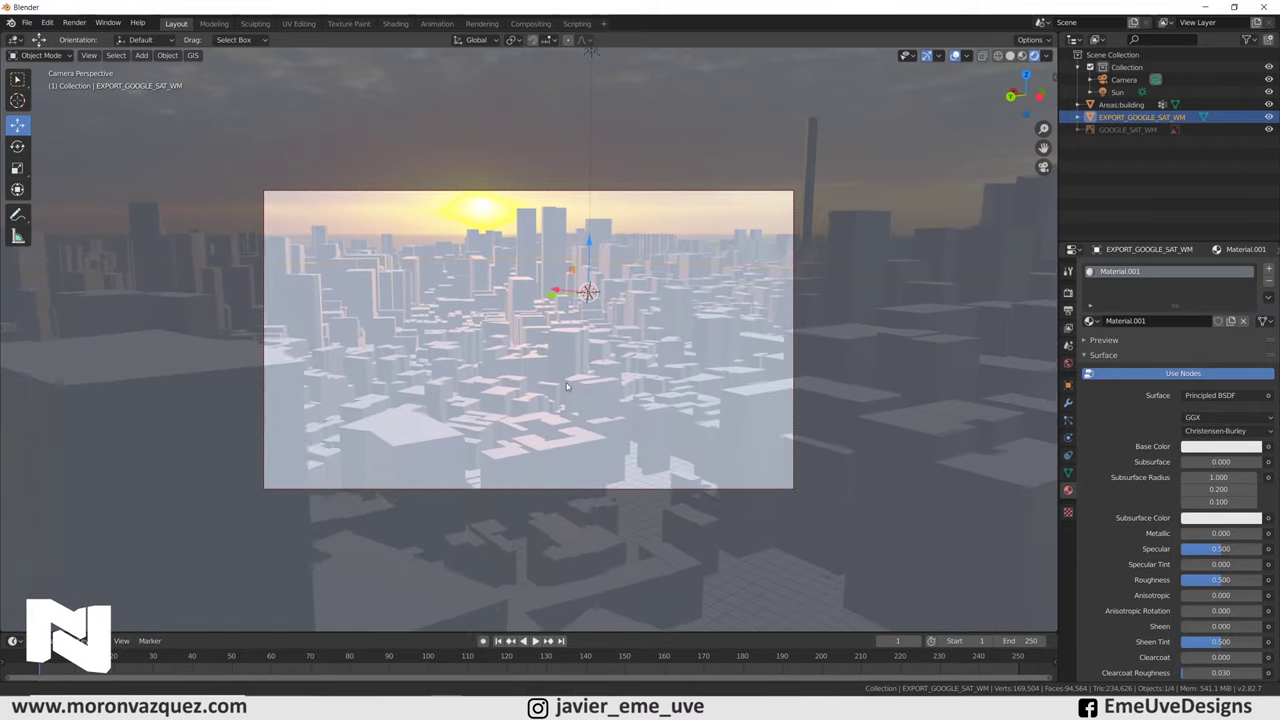
Step: Lower and rotate the camera over the city rooftops, then select the camera
middle_click_drag(567, 389, 366, 412)
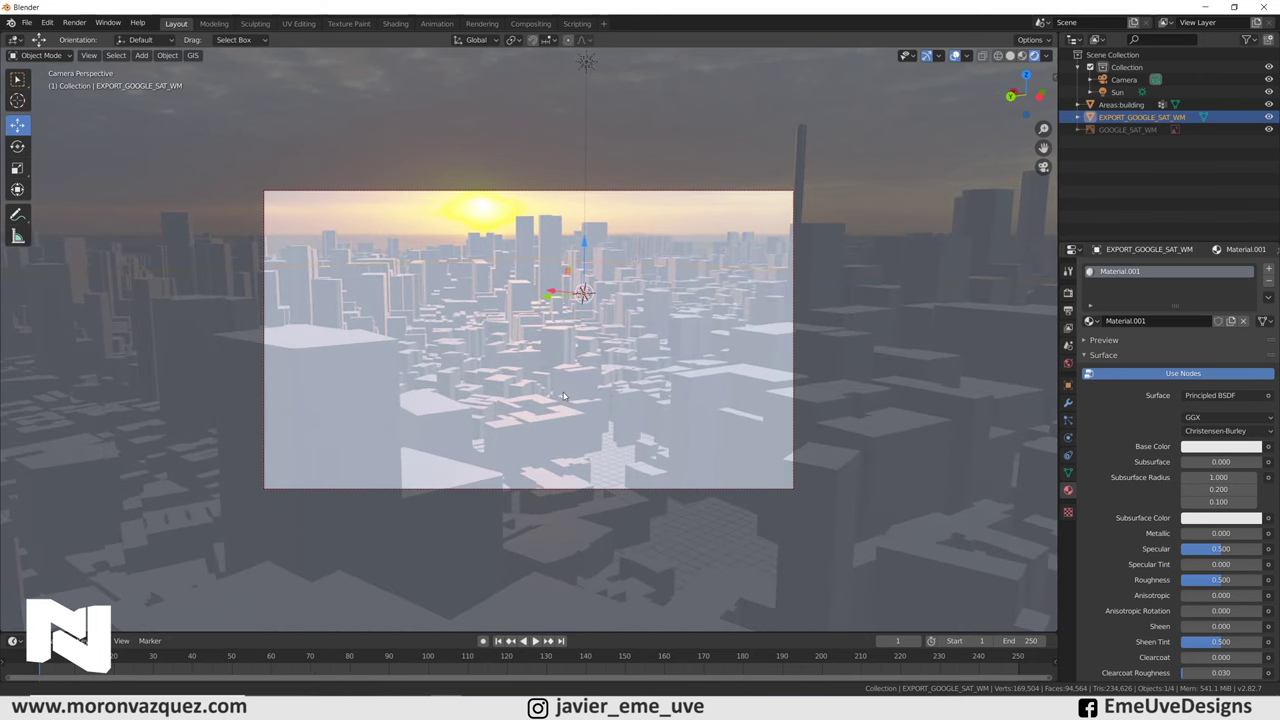
middle_click_drag(466, 358, 479, 359)
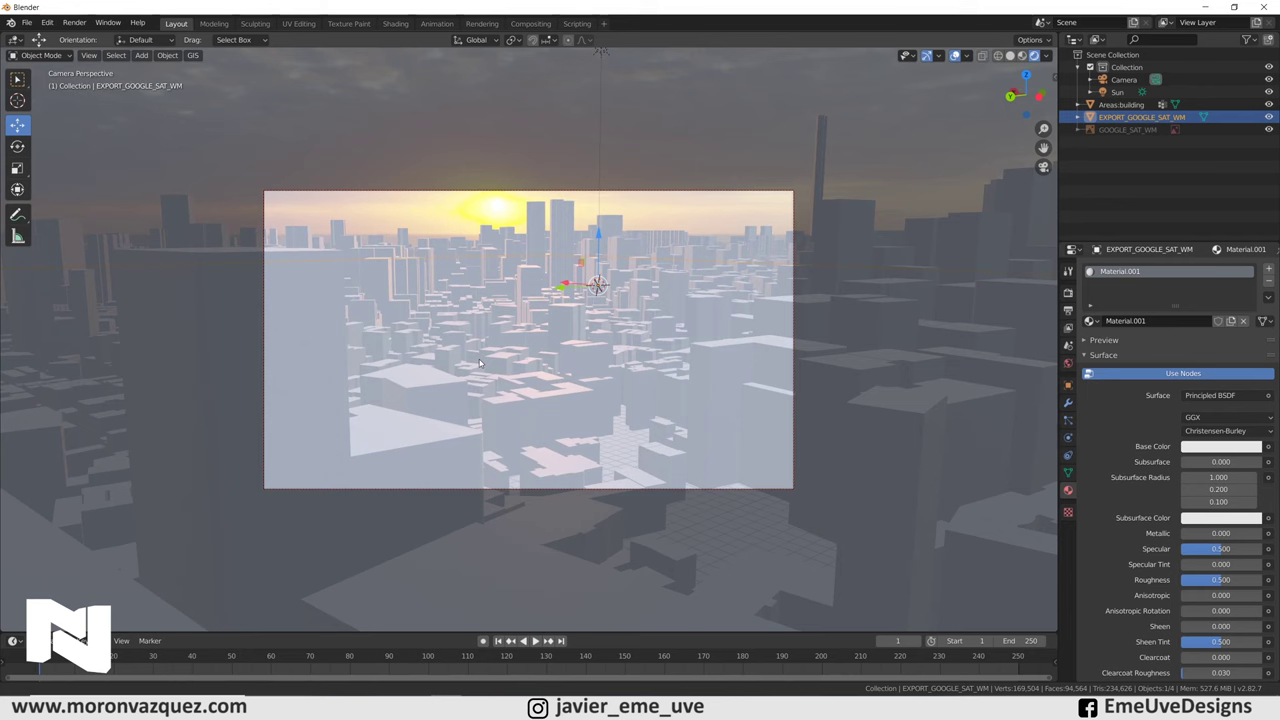
middle_click_drag(479, 359, 495, 338)
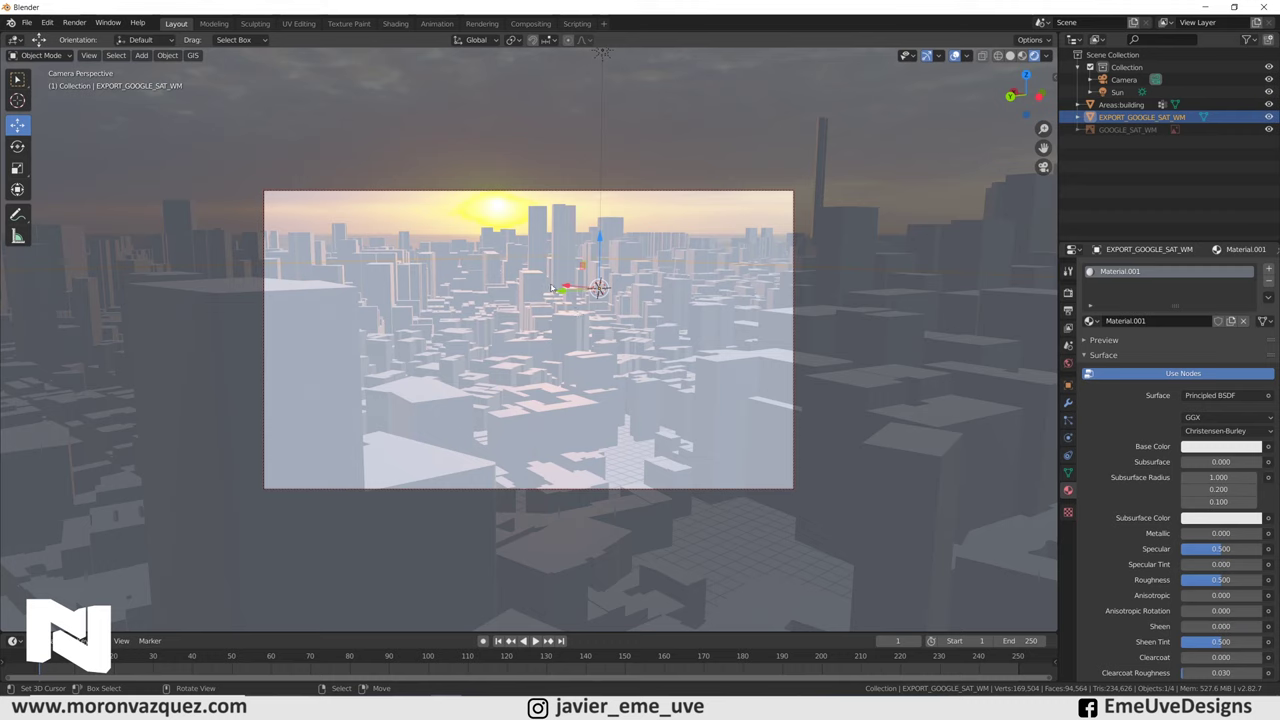
key("n")
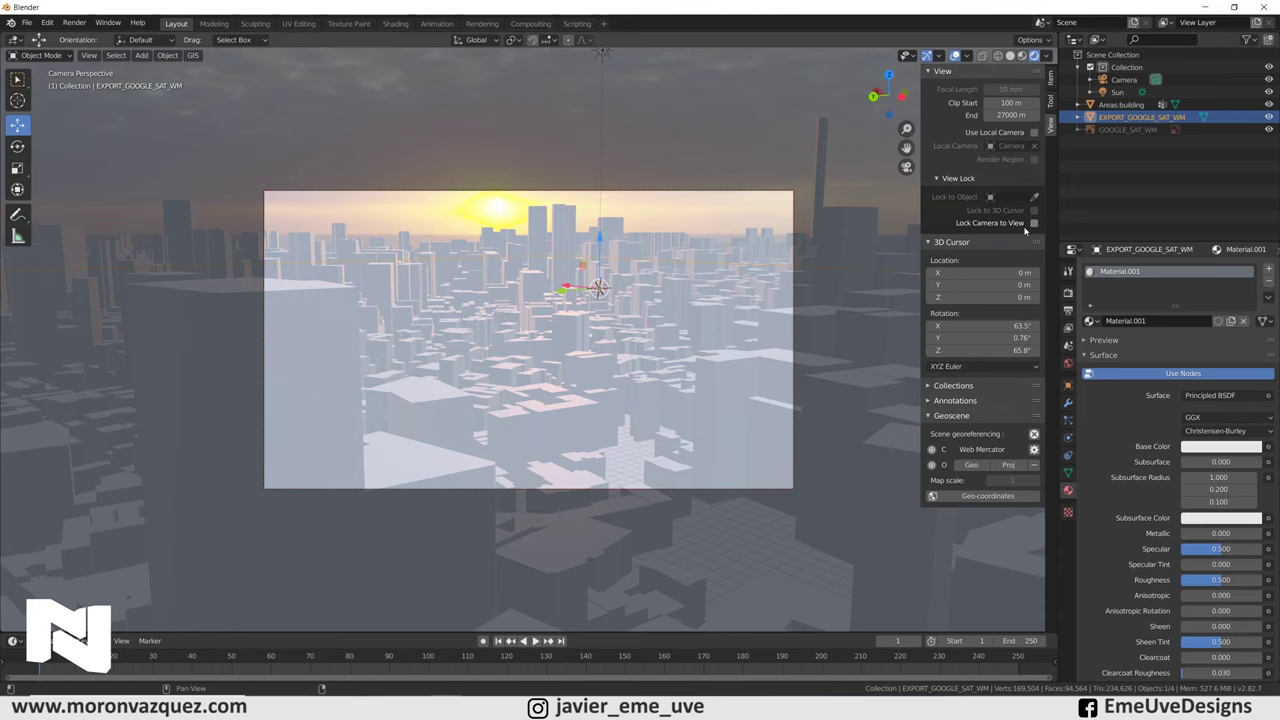
key("n")
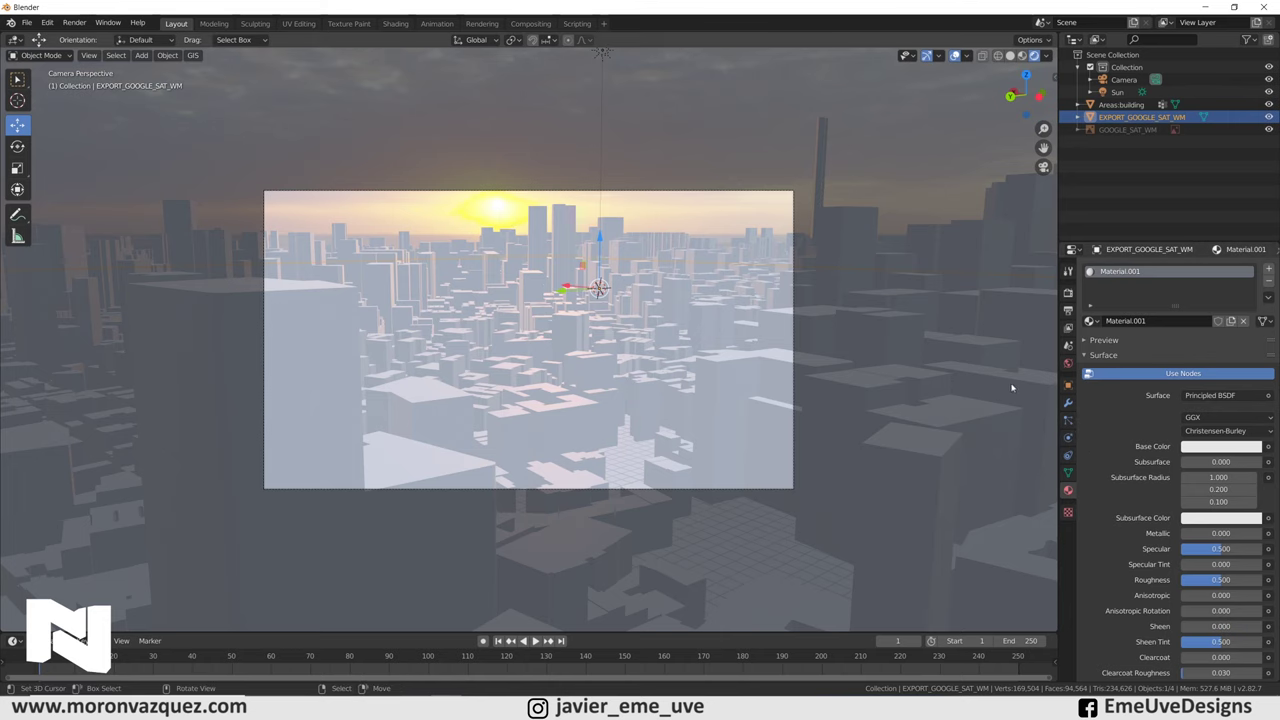
left_click(1124, 81)
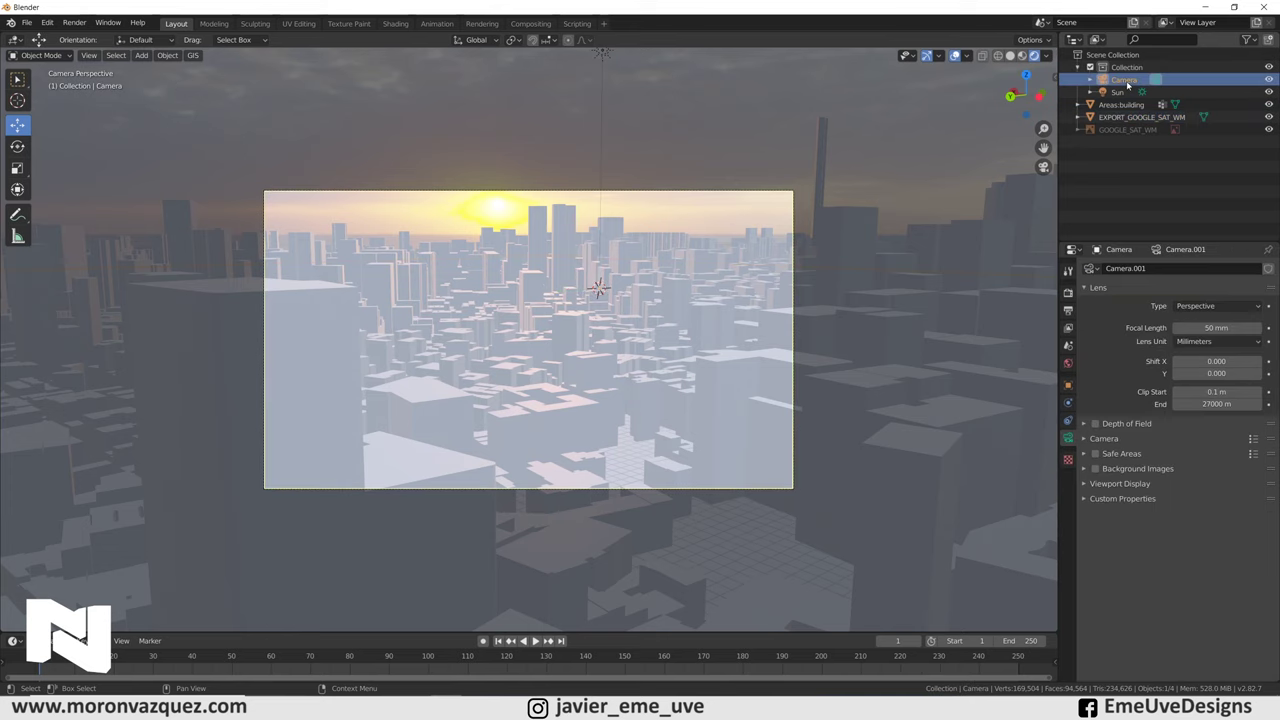
Step: Enable the camera's depth of field and adjust its F-Stop
left_click(1095, 424)
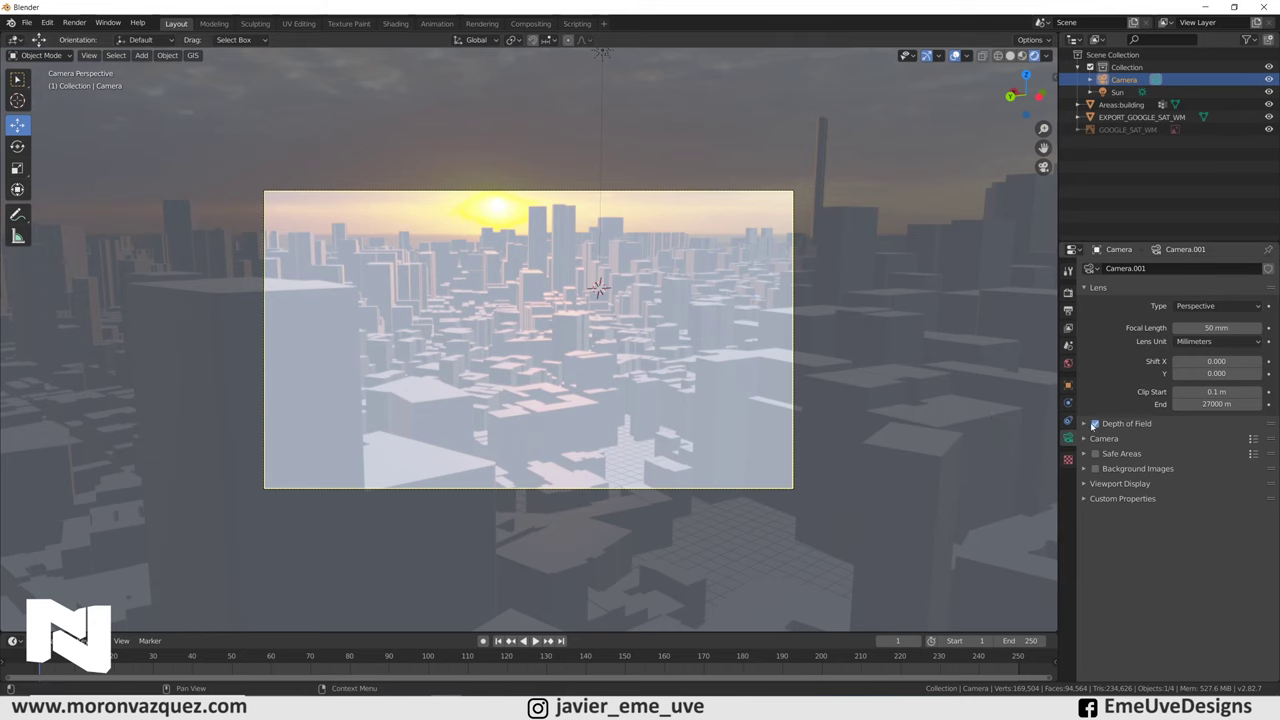
left_click(1083, 424)
mouse_move(1216, 492)
left_mouse_down()
mouse_move(1180, 492)
mouse_move(1245, 492)
left_mouse_up()
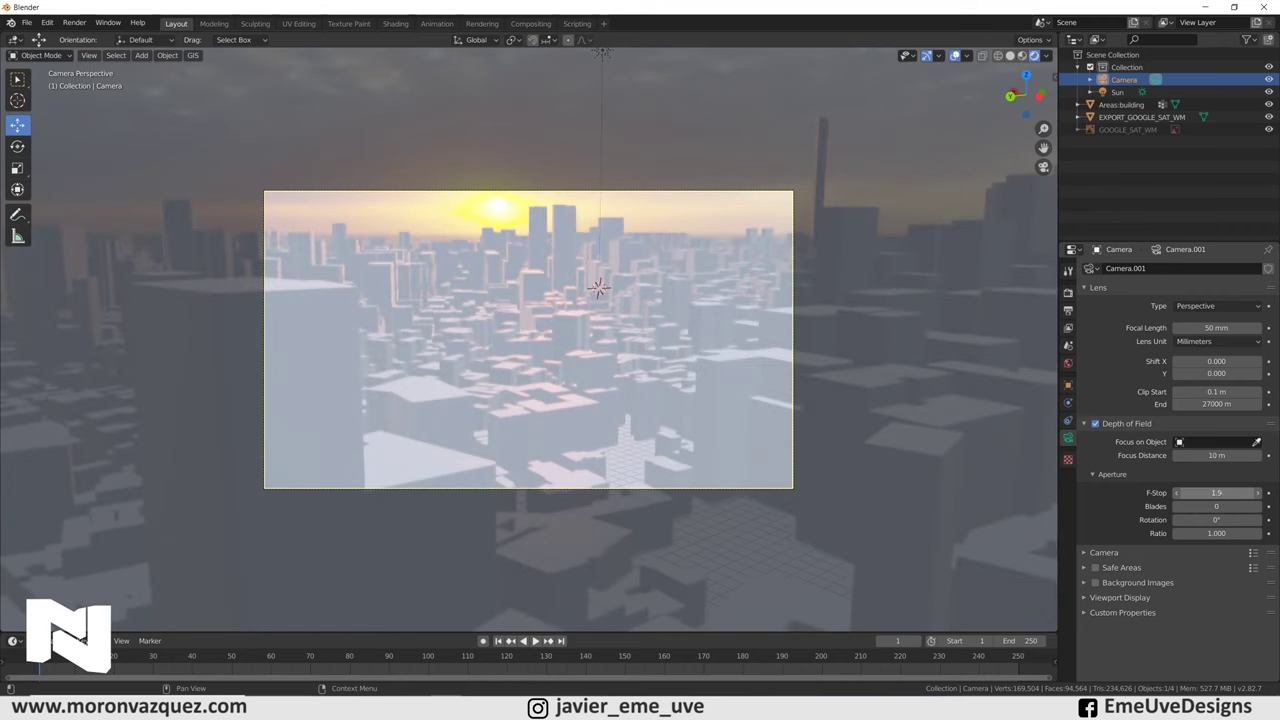
Step: Place the 3D cursor on the central buildings in the camera view
right_click(528, 289, "shift")
mouse_move(718, 254)
middle_mouse_down()
mouse_move(652, 377)
mouse_move(572, 362)
middle_mouse_up()
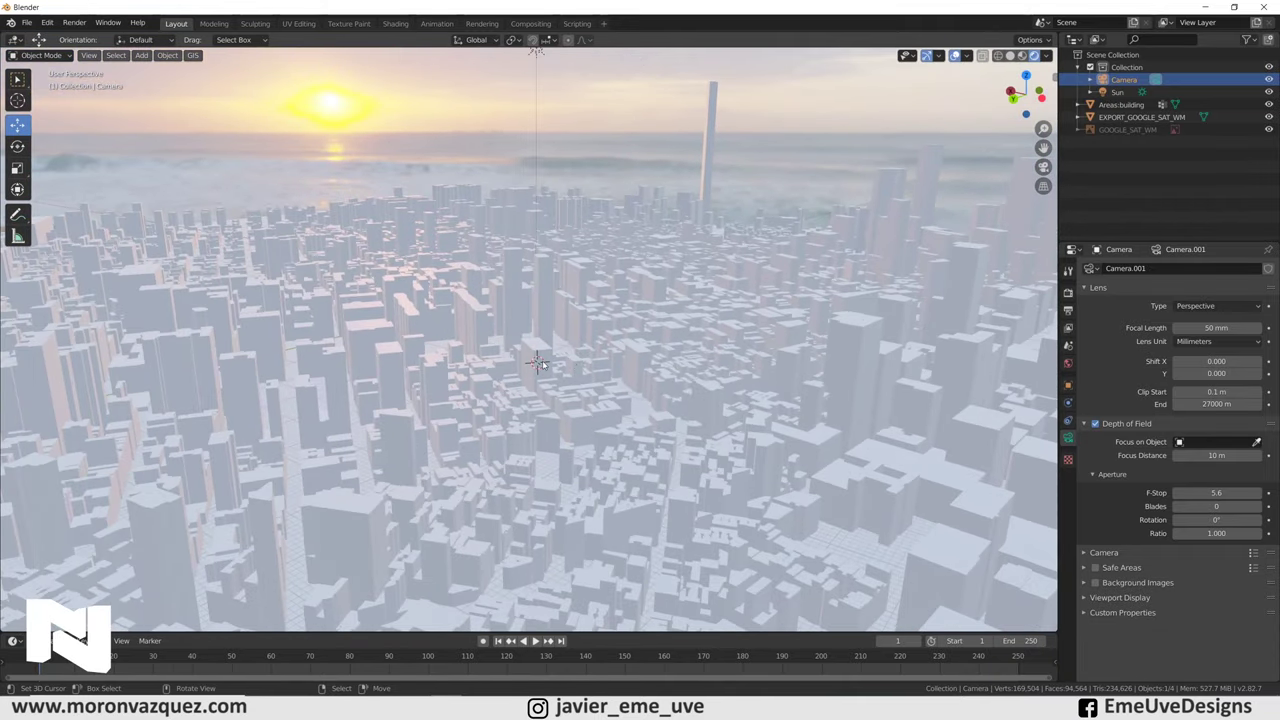
key("KP_0")
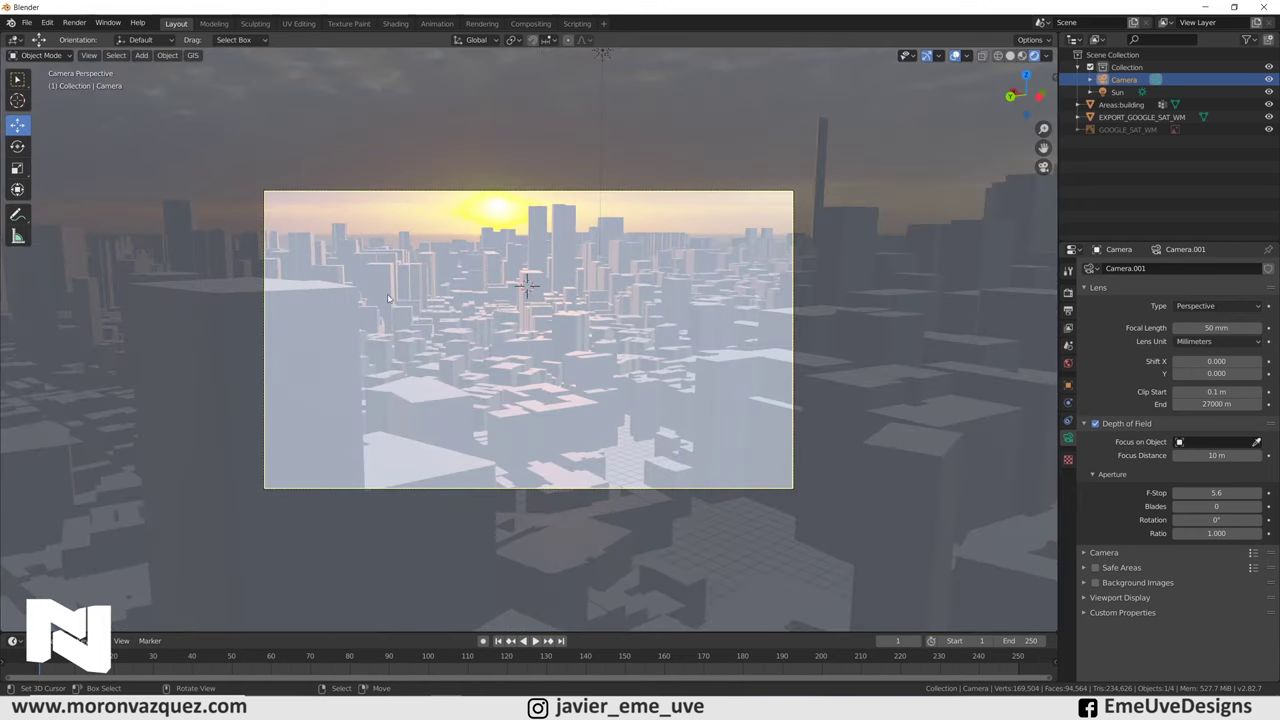
mouse_move(785, 290)
middle_mouse_down()
mouse_move(688, 263)
mouse_move(621, 311)
middle_mouse_up()
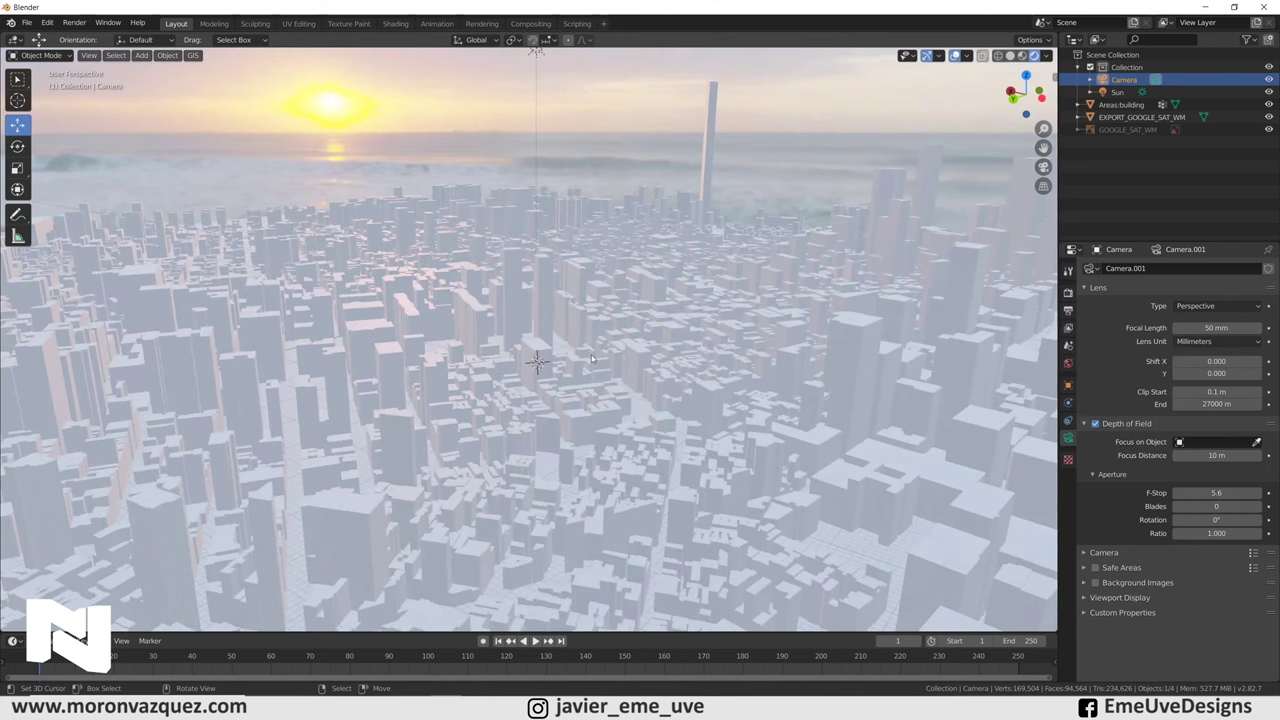
key("shift+a")
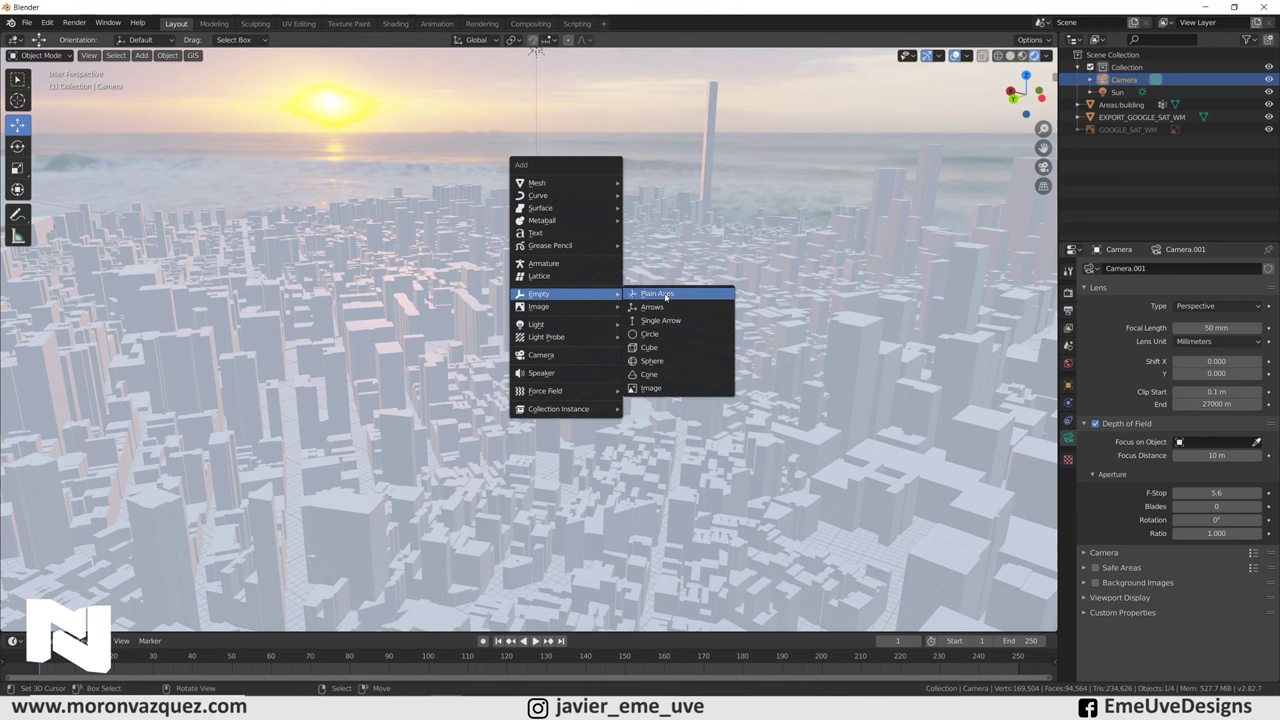
Step: Add a Plain Axes empty at the 3D cursor and make it the camera's focus object
left_click(665, 294)
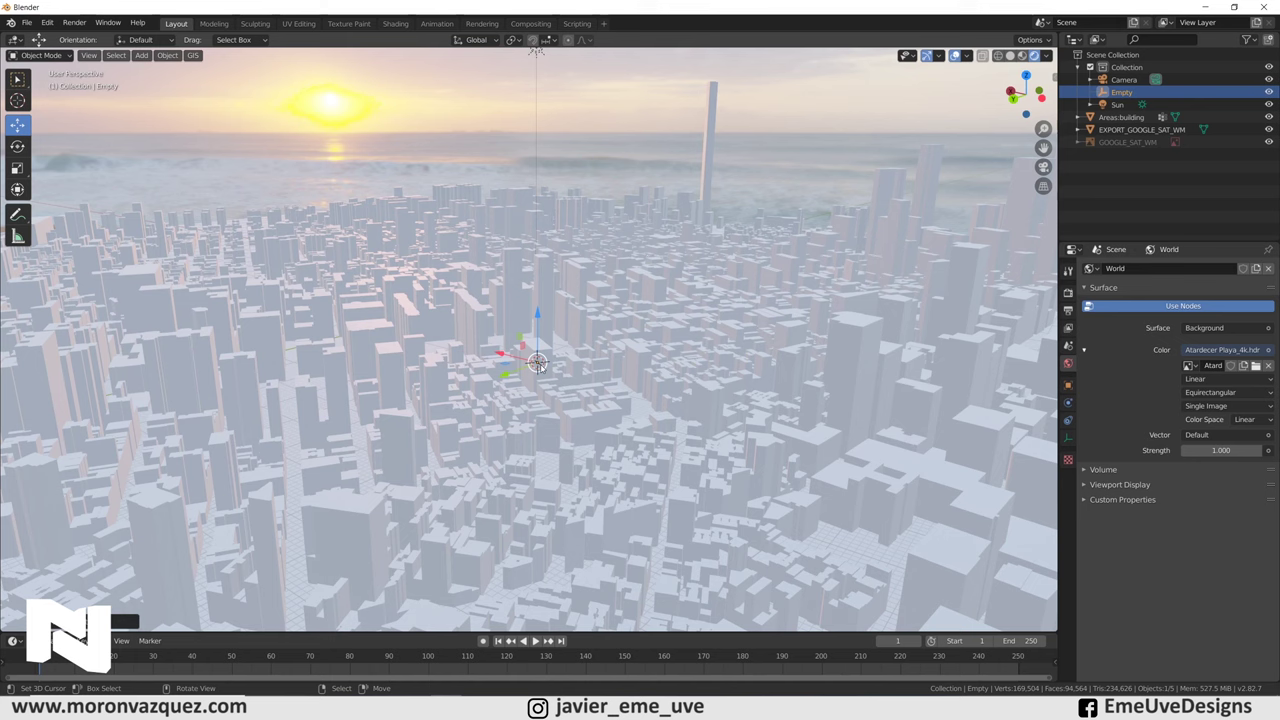
key("KP_0")
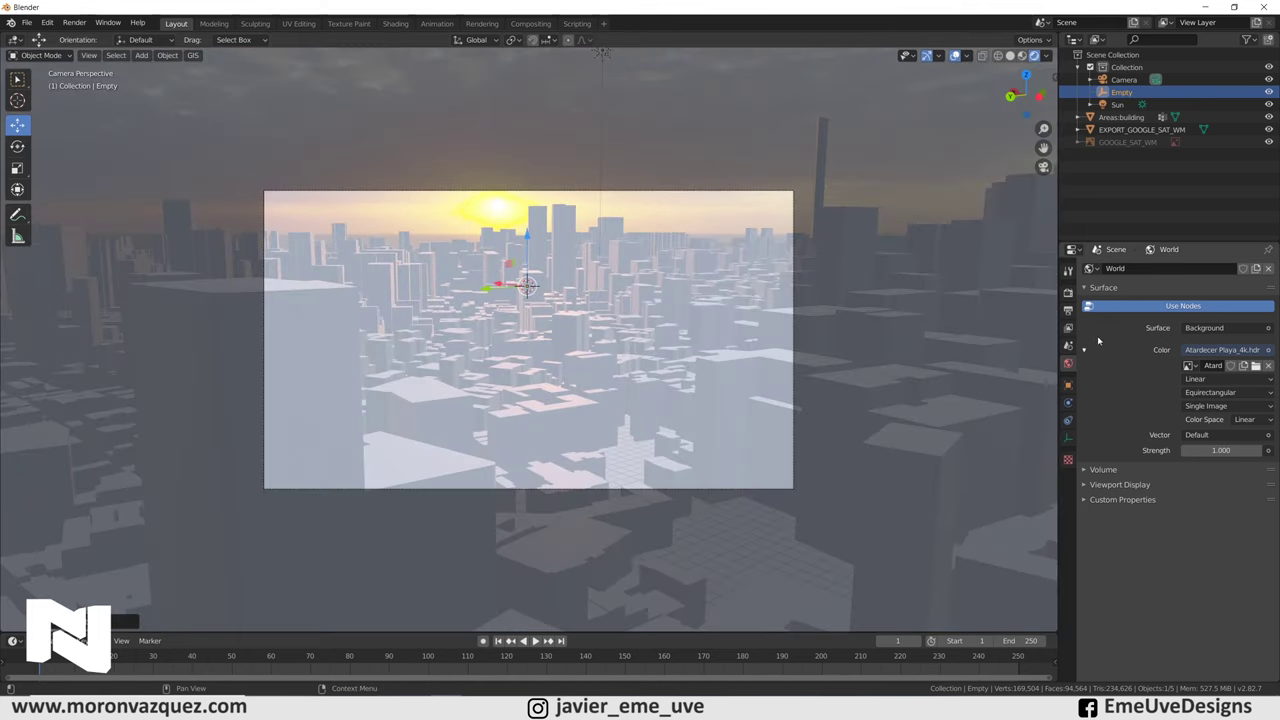
left_click(1121, 80)
left_click(1096, 424)
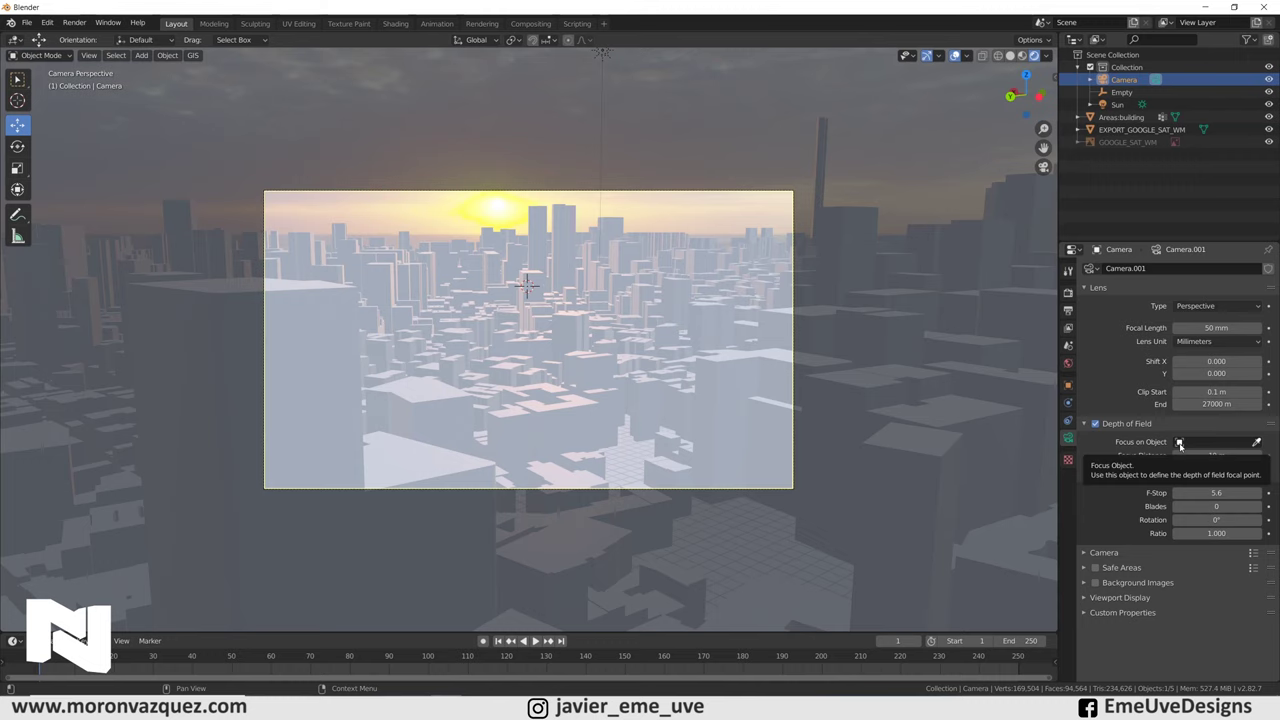
left_click(1180, 443)
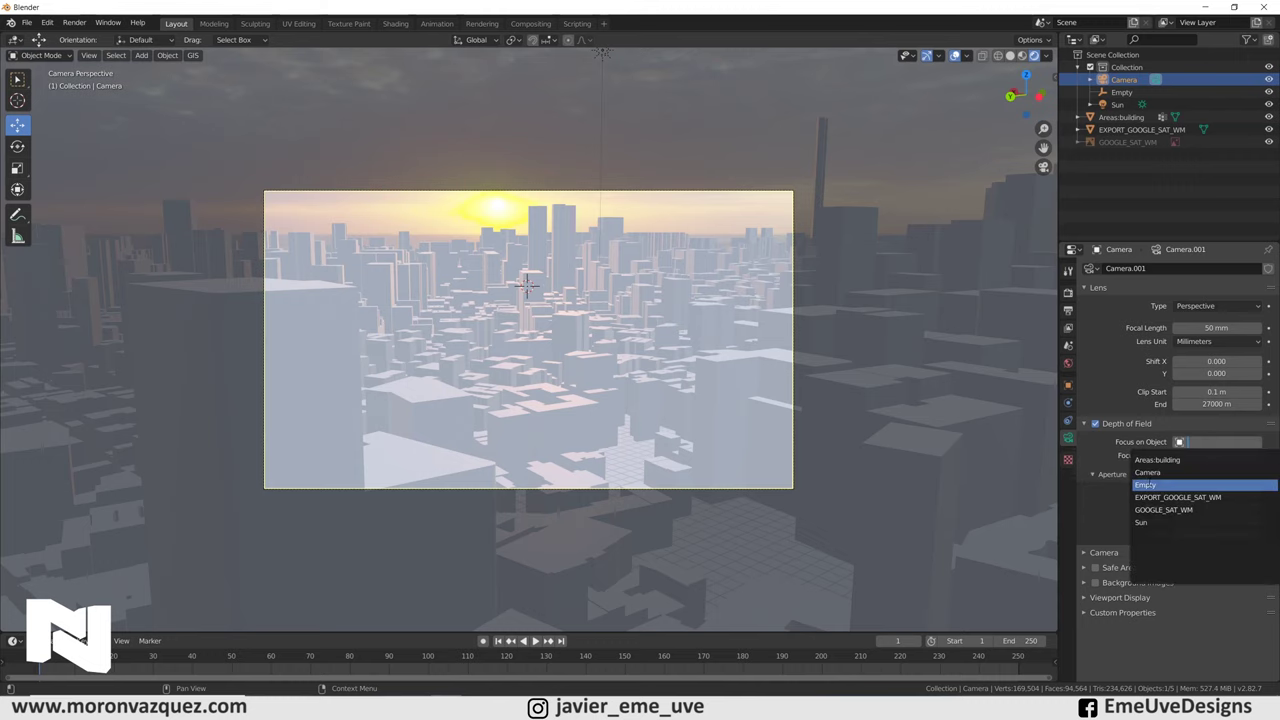
left_click(1150, 485)
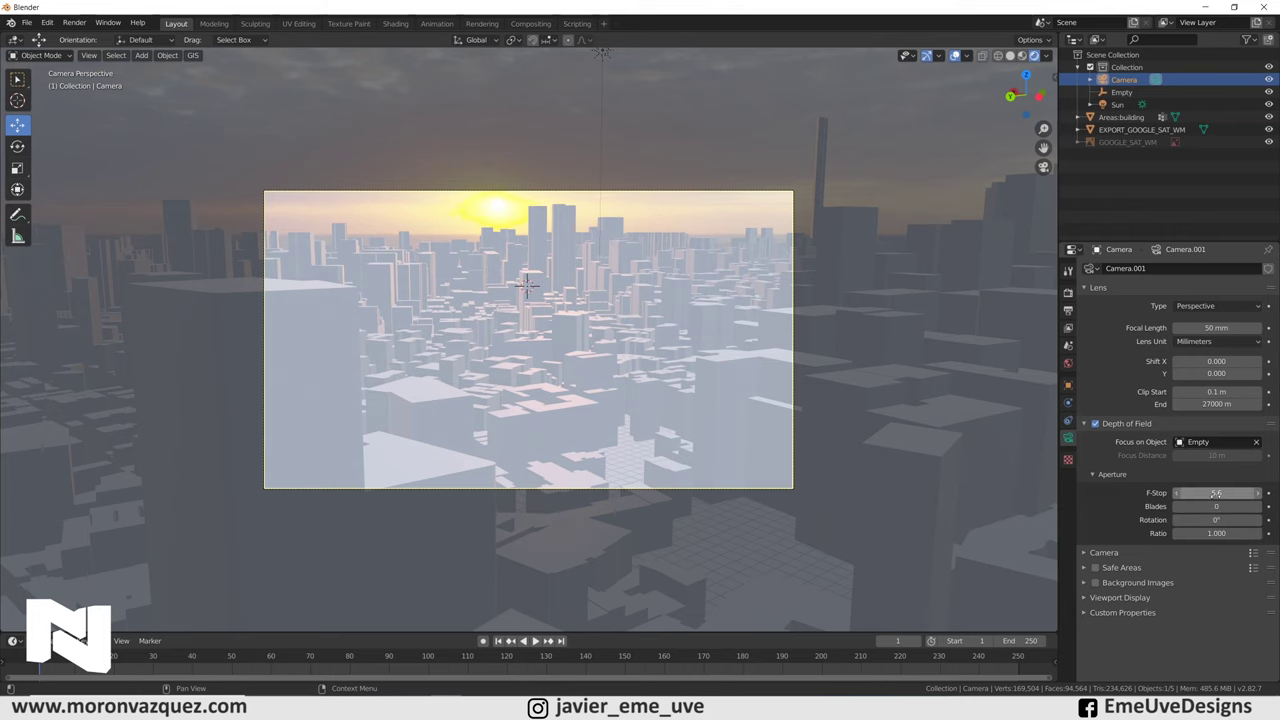
Step: Set the camera F-Stop to 0 and render the image
left_click_drag(1222, 492, 1180, 492)
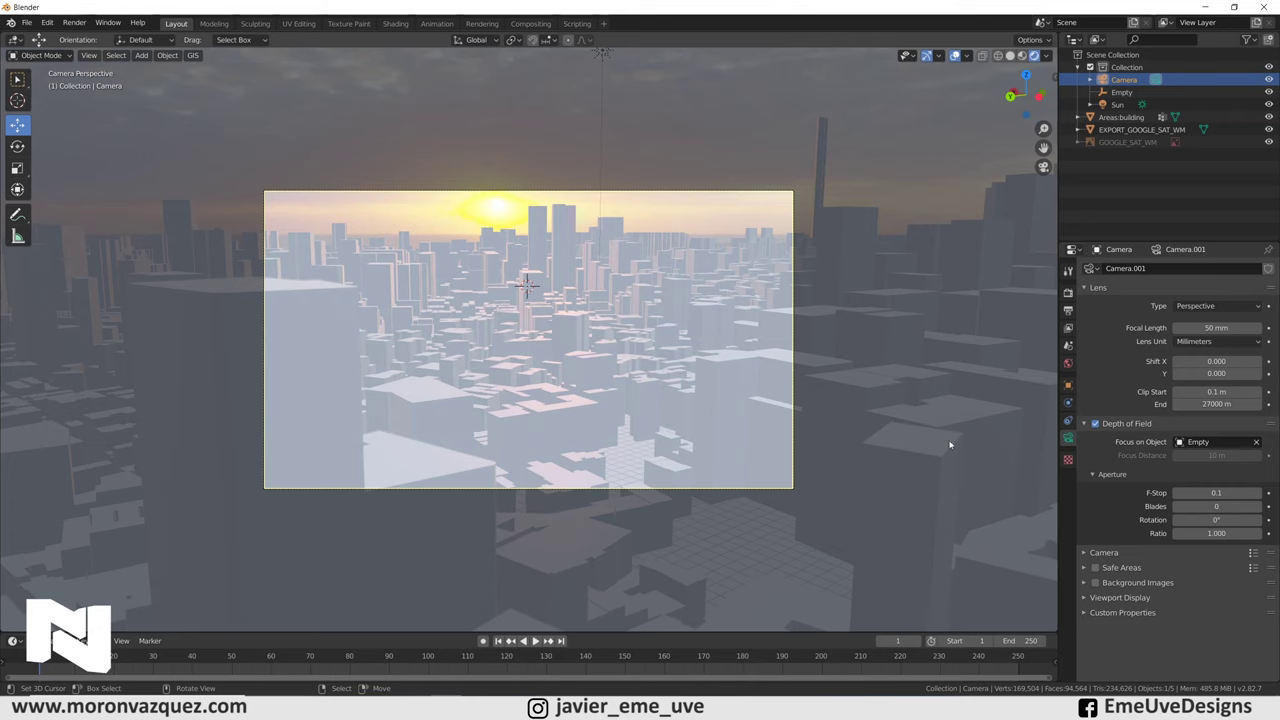
left_click(1222, 493)
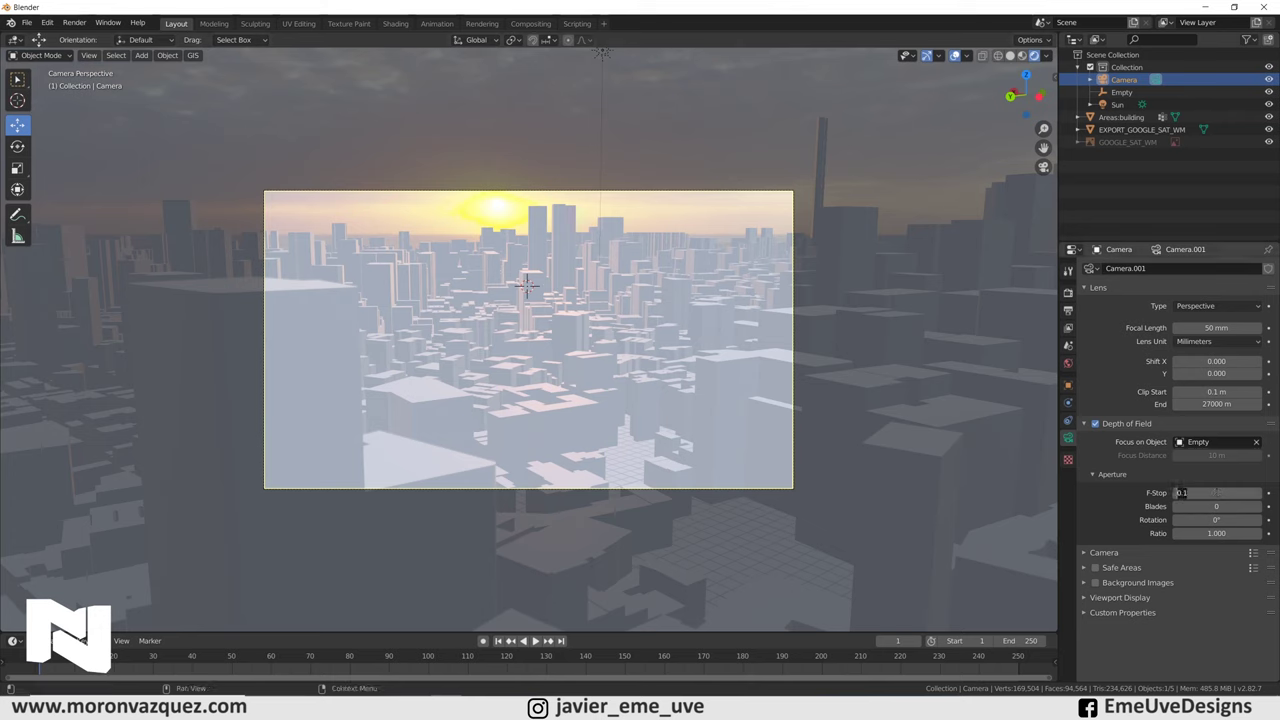
type("00")
key("Return")
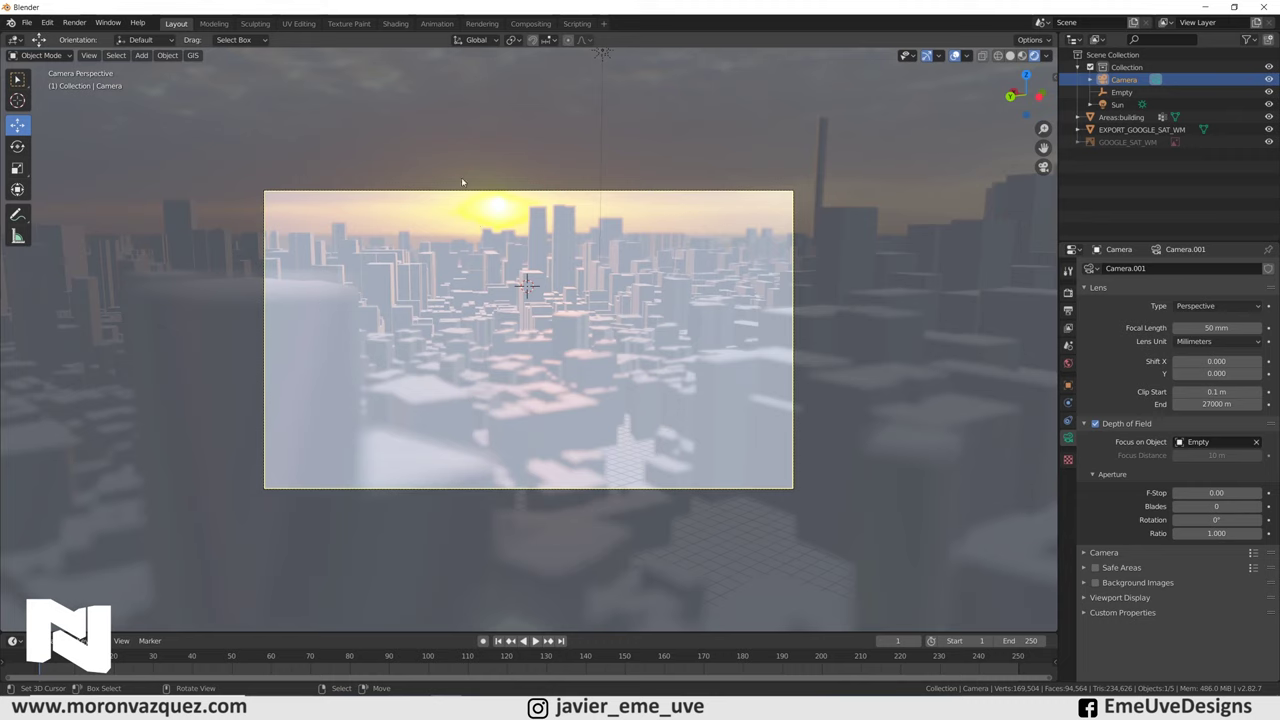
left_click(74, 22)
left_click(90, 38)
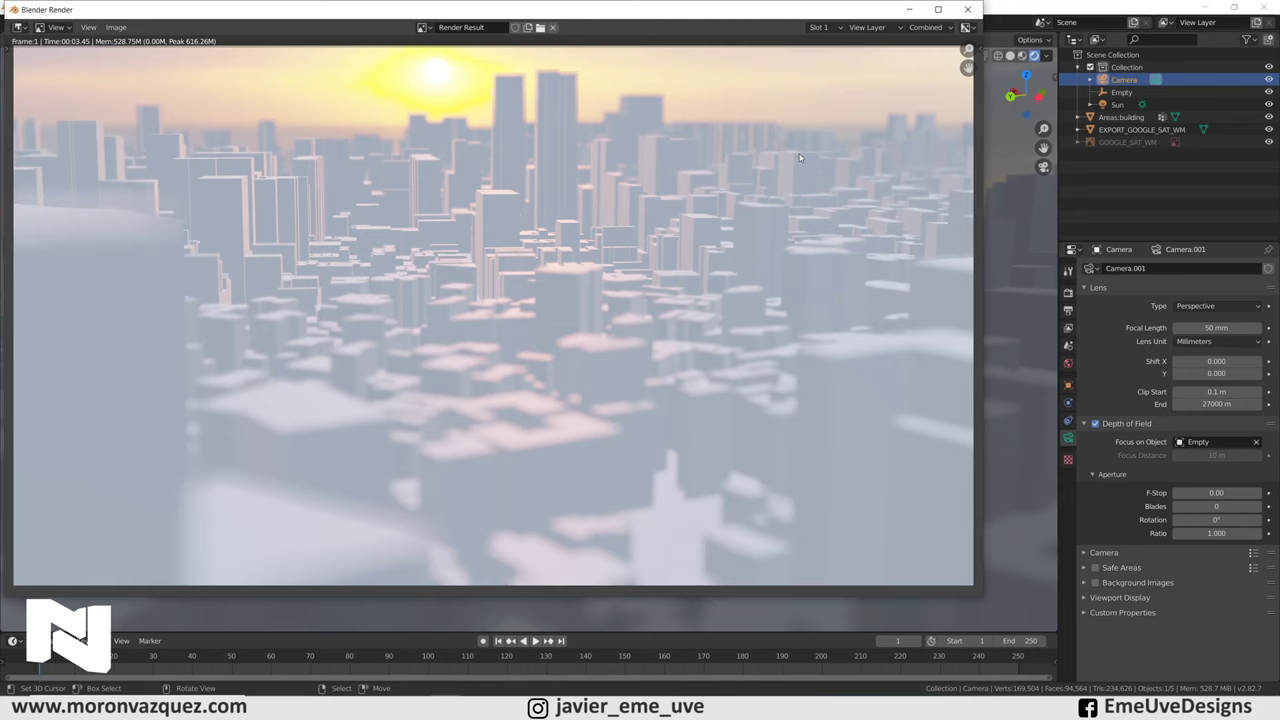
Step: Close the render result and switch the render engine to Cycles using GPU Compute
left_click(967, 9)
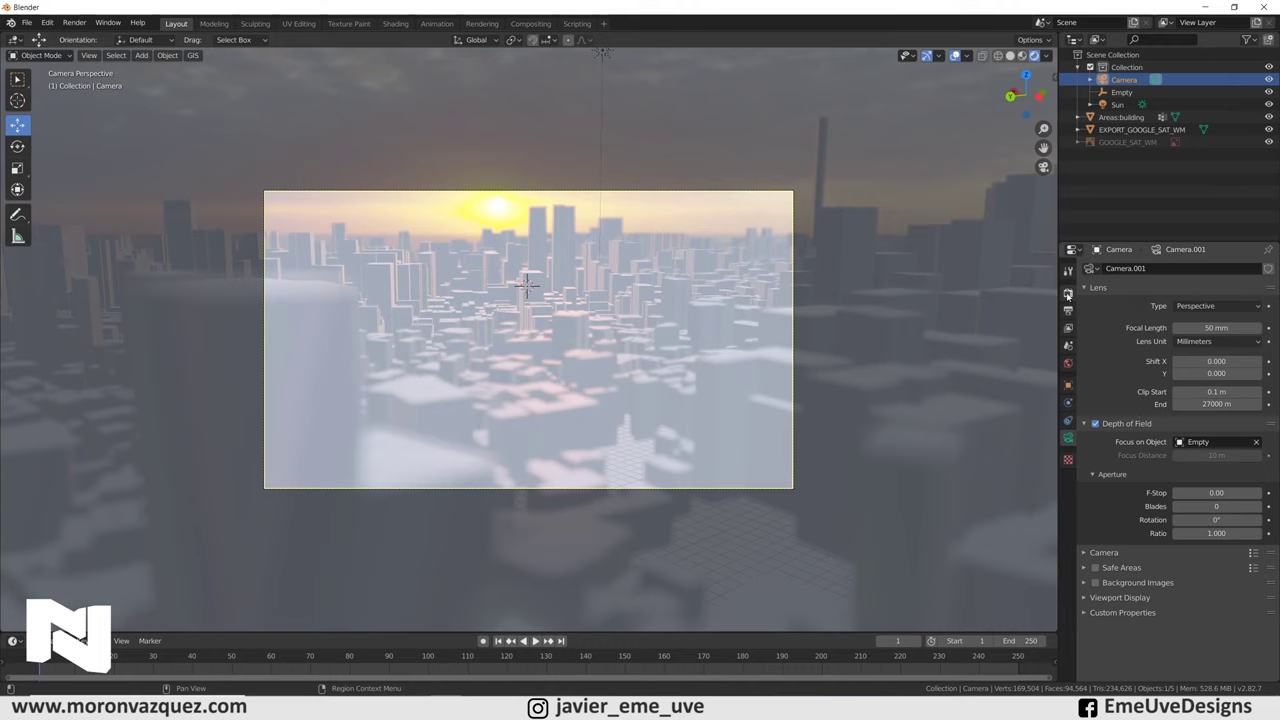
left_click(1067, 294)
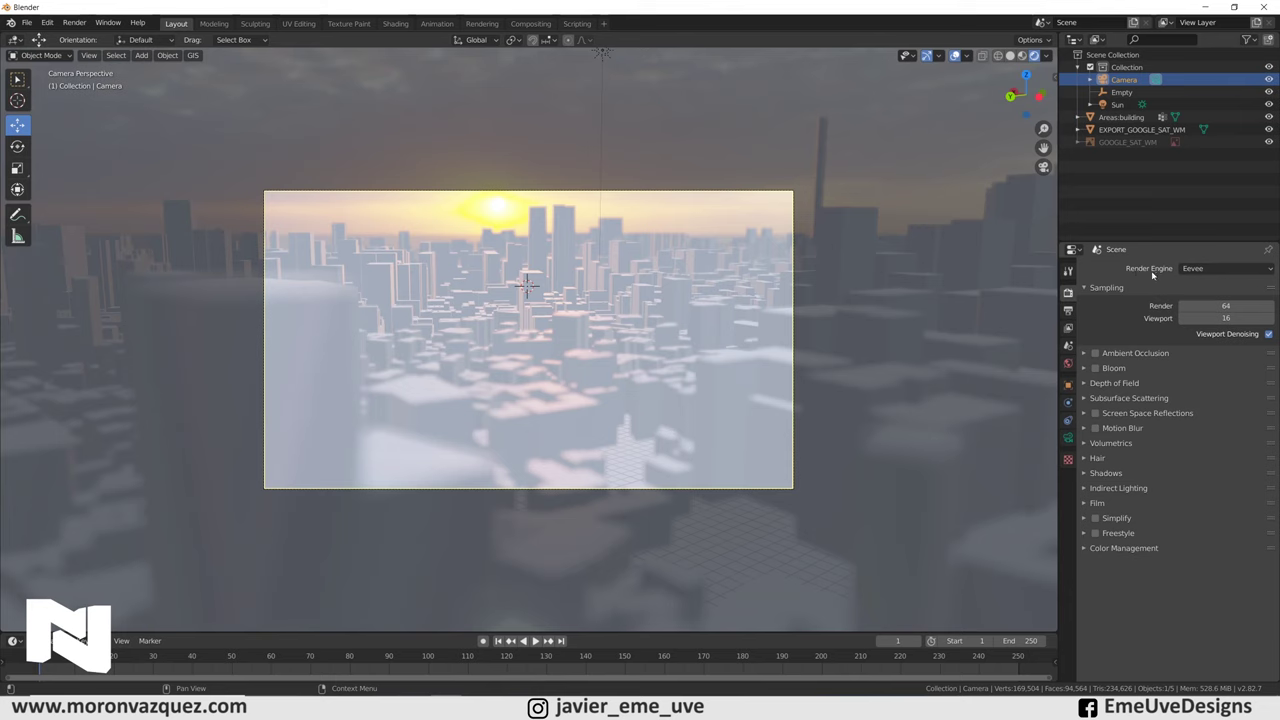
left_click(1217, 270)
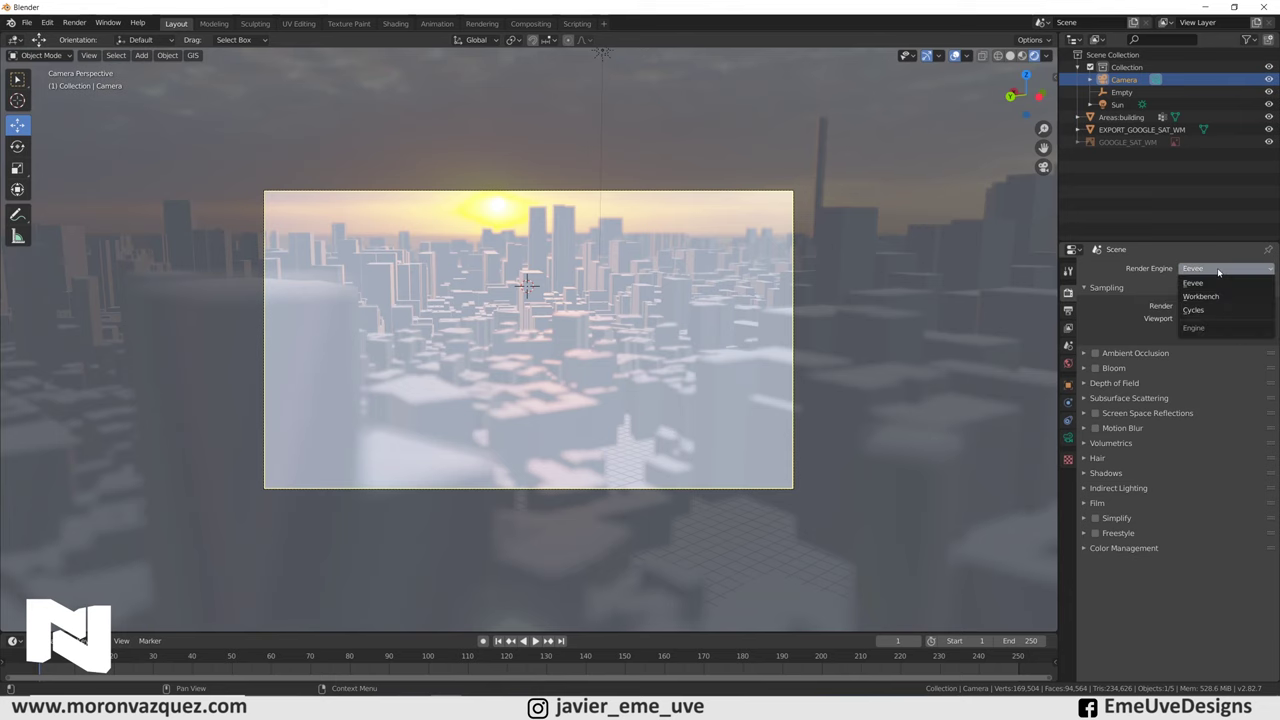
left_click(1212, 310)
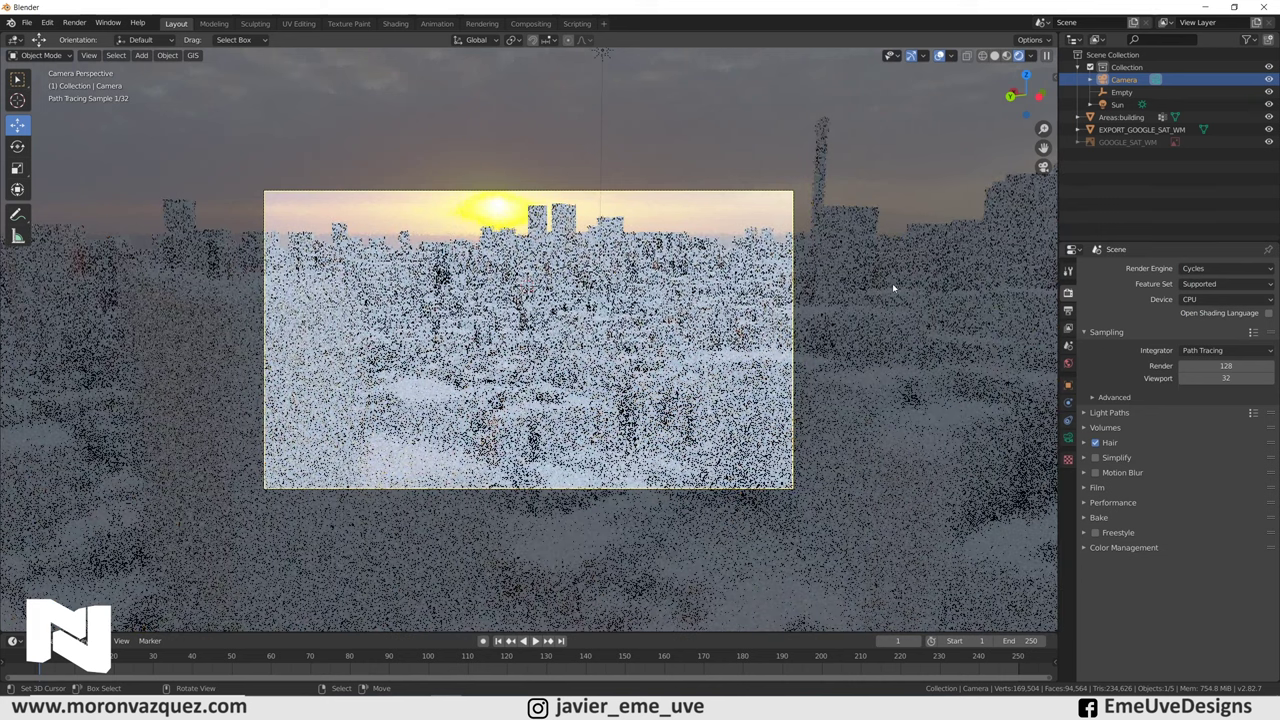
left_click(1196, 300)
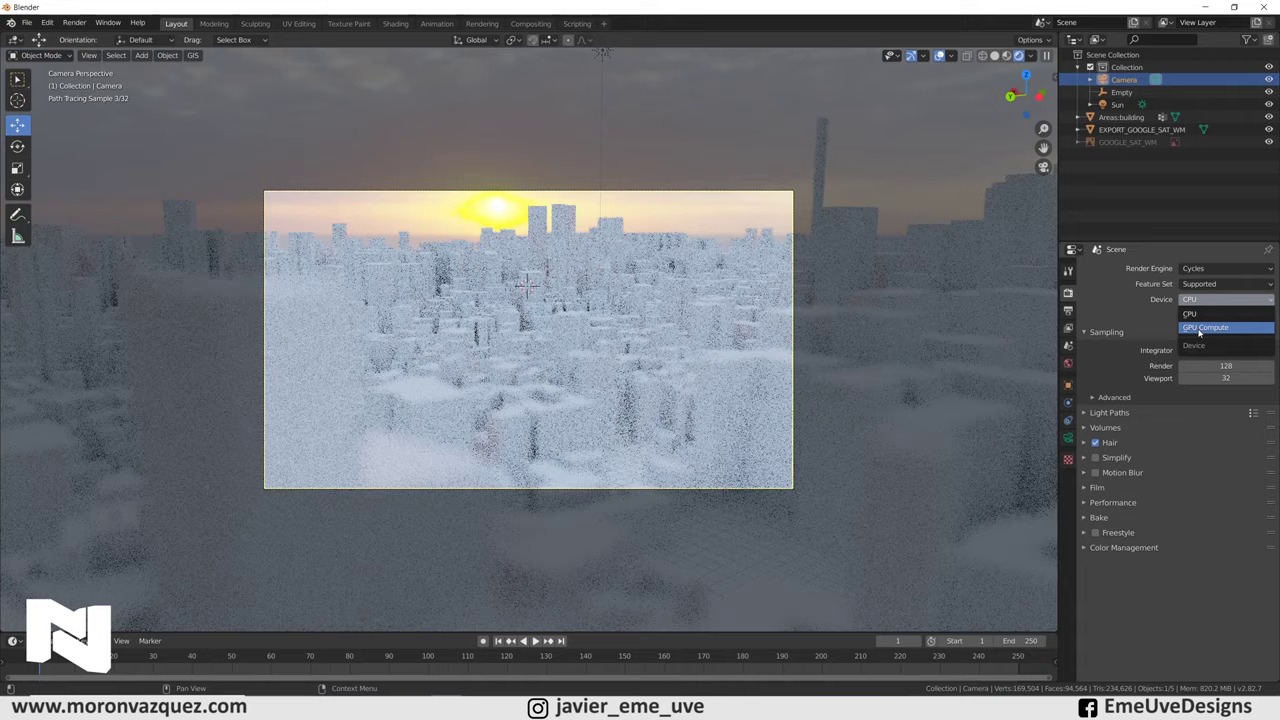
left_click(1199, 328)
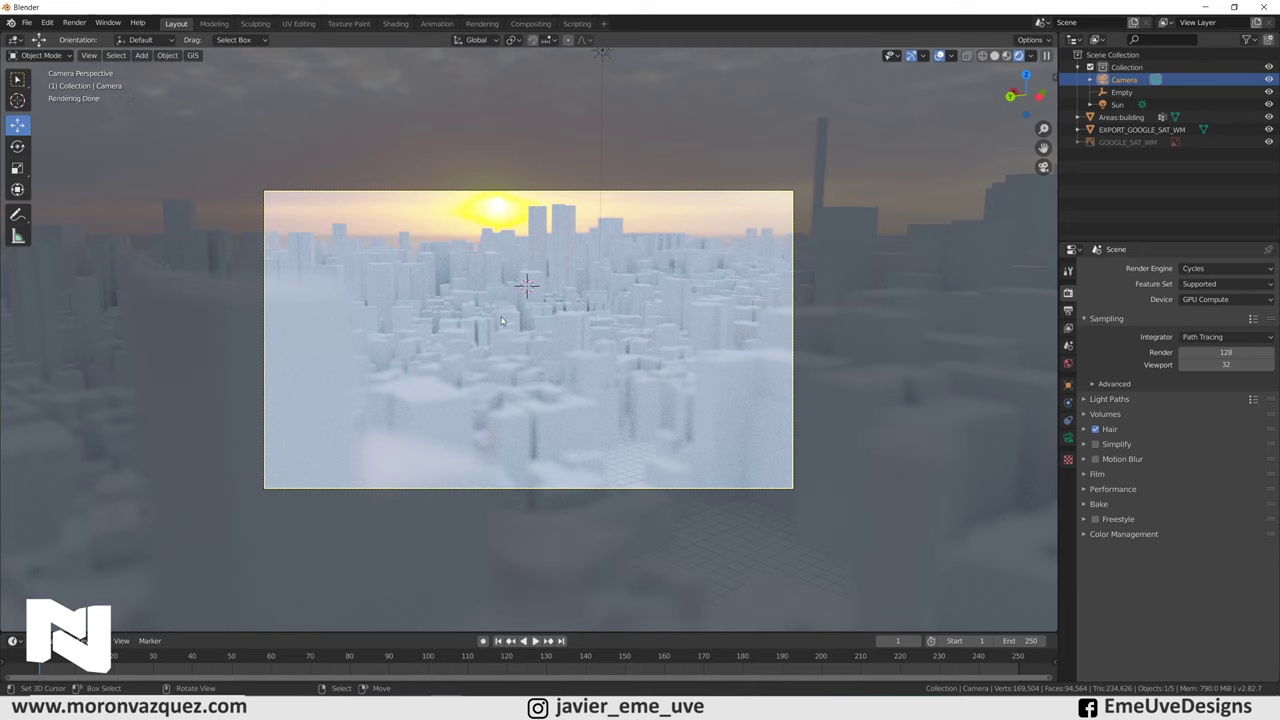
left_click(1117, 105)
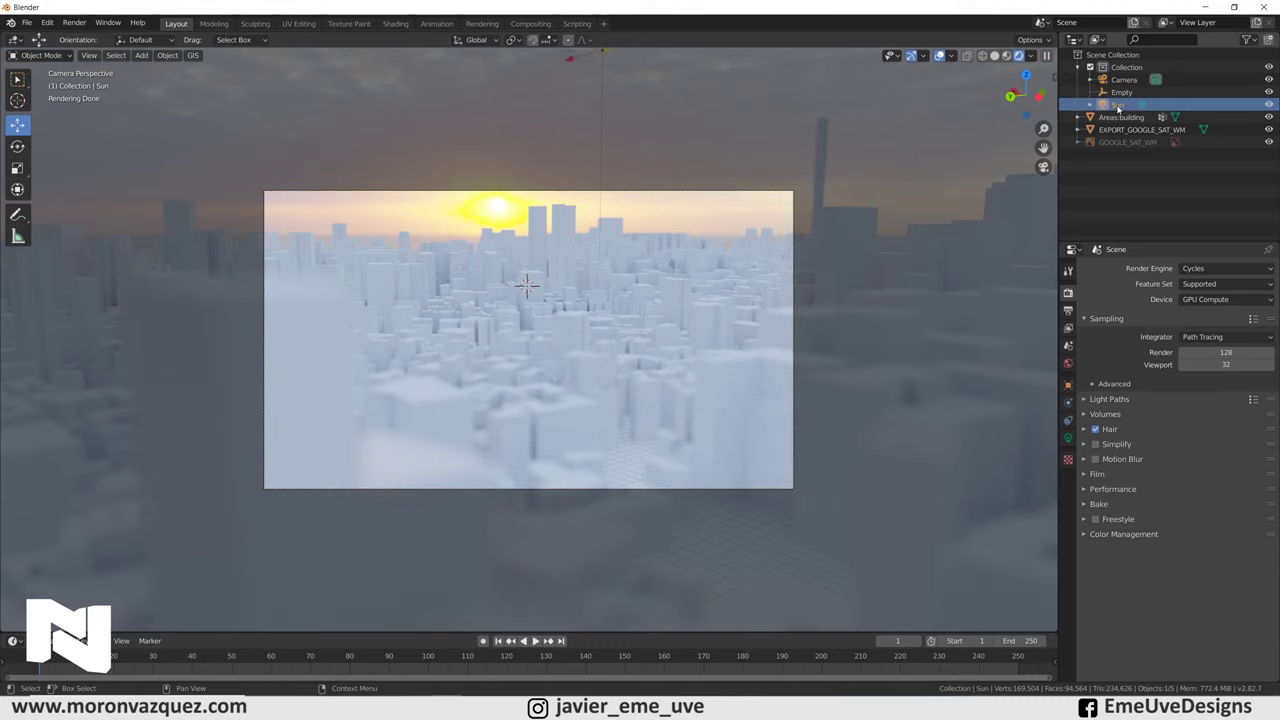
Step: Set the Sun lamp's strength to 10
left_click(1068, 438)
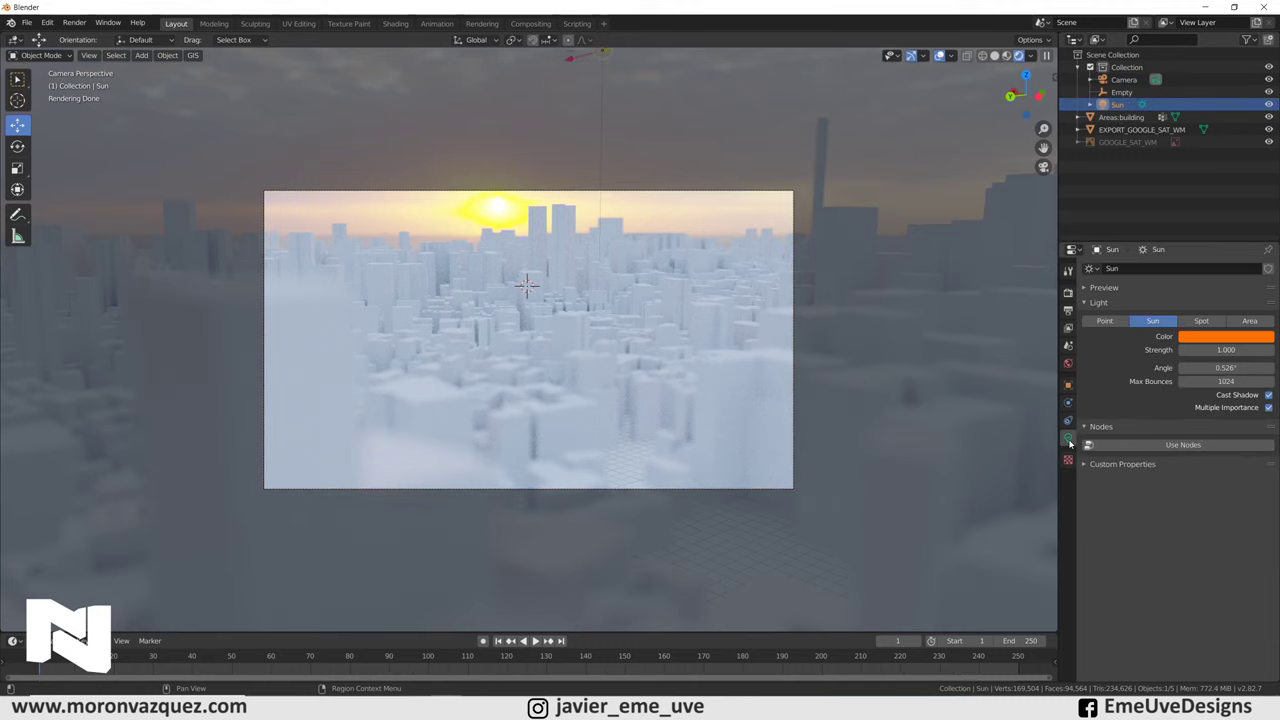
left_click(1236, 350)
type("10")
key("Return")
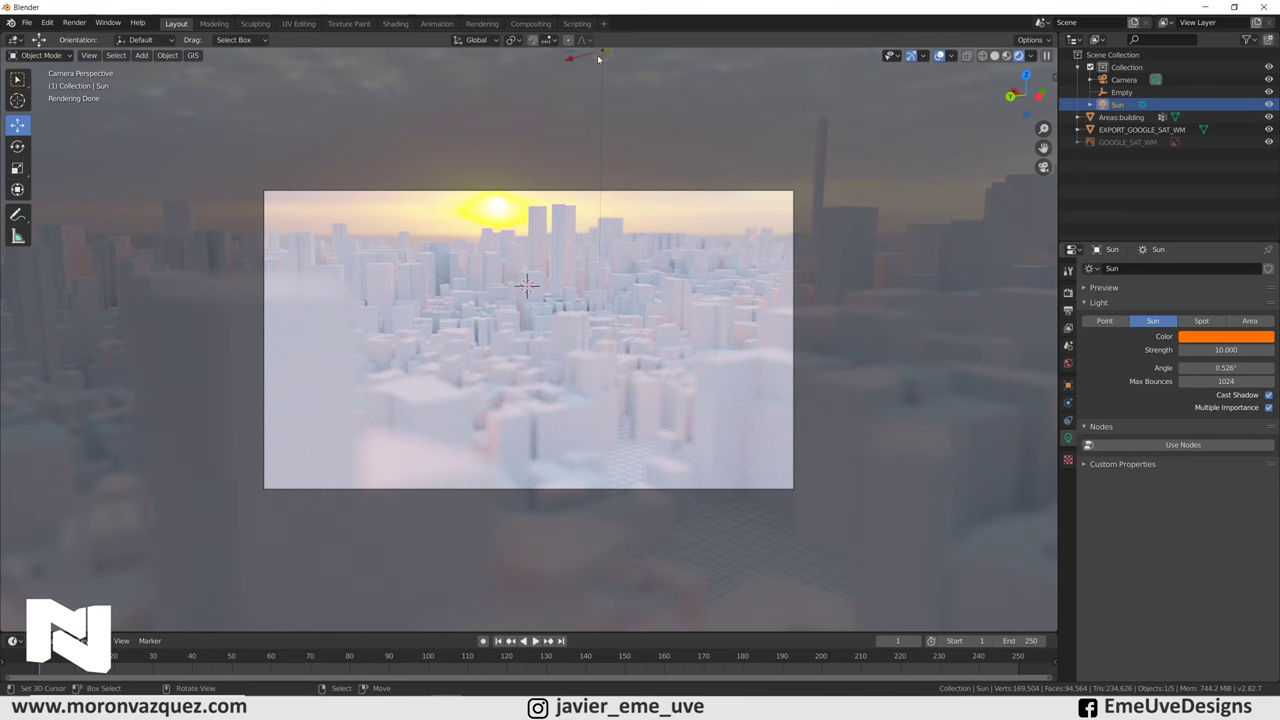
Step: Try a Sun strength of 15, then return it to 10
left_click(1219, 349)
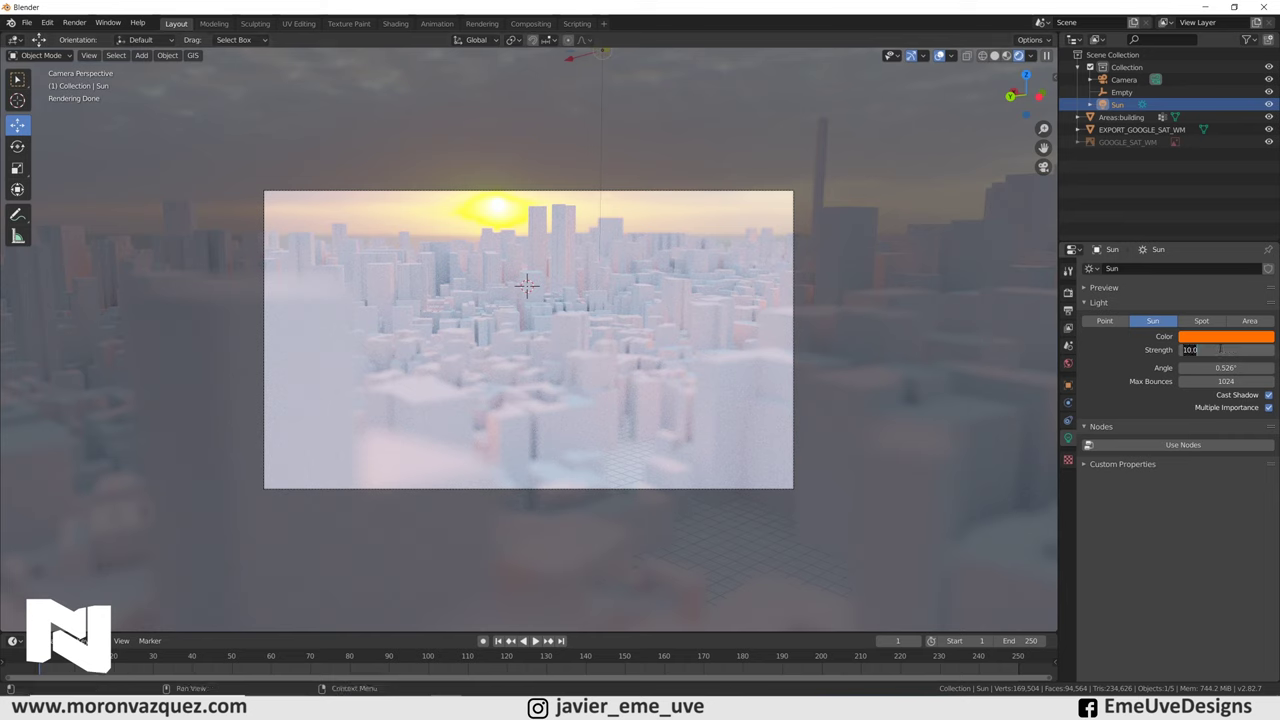
type("15")
key("Return")
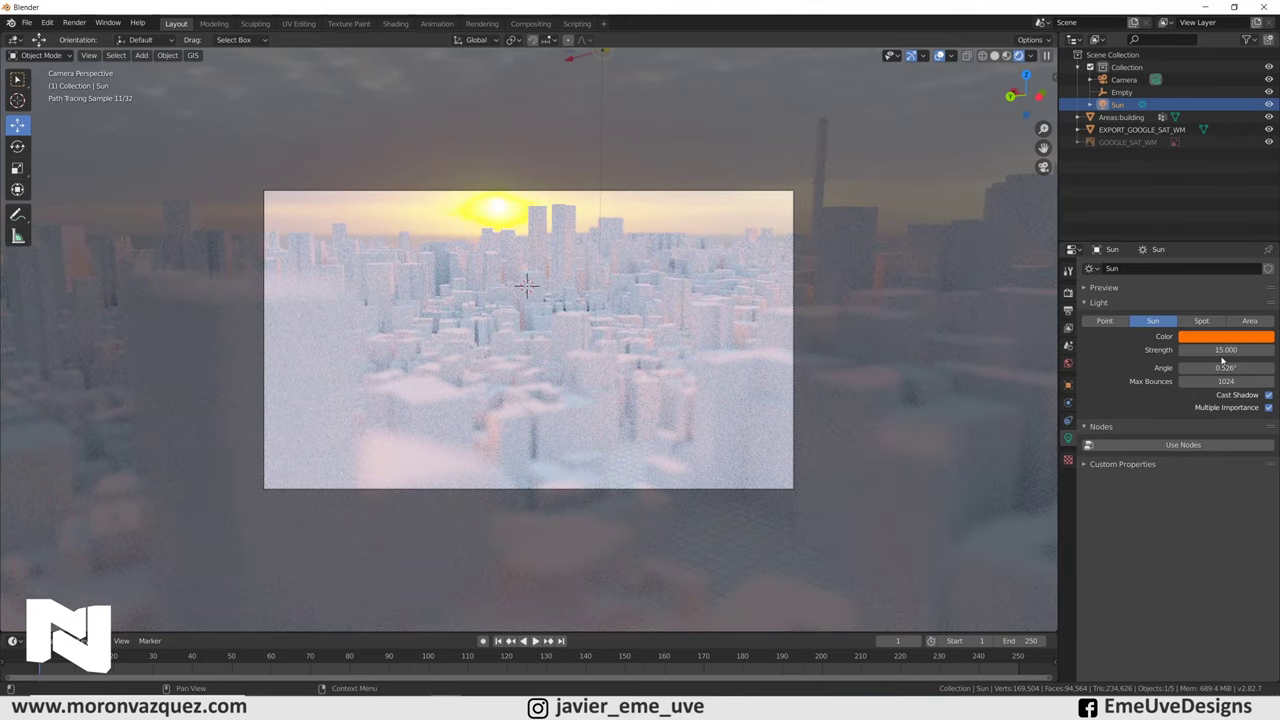
left_click(1216, 349)
type("10")
key("Return")
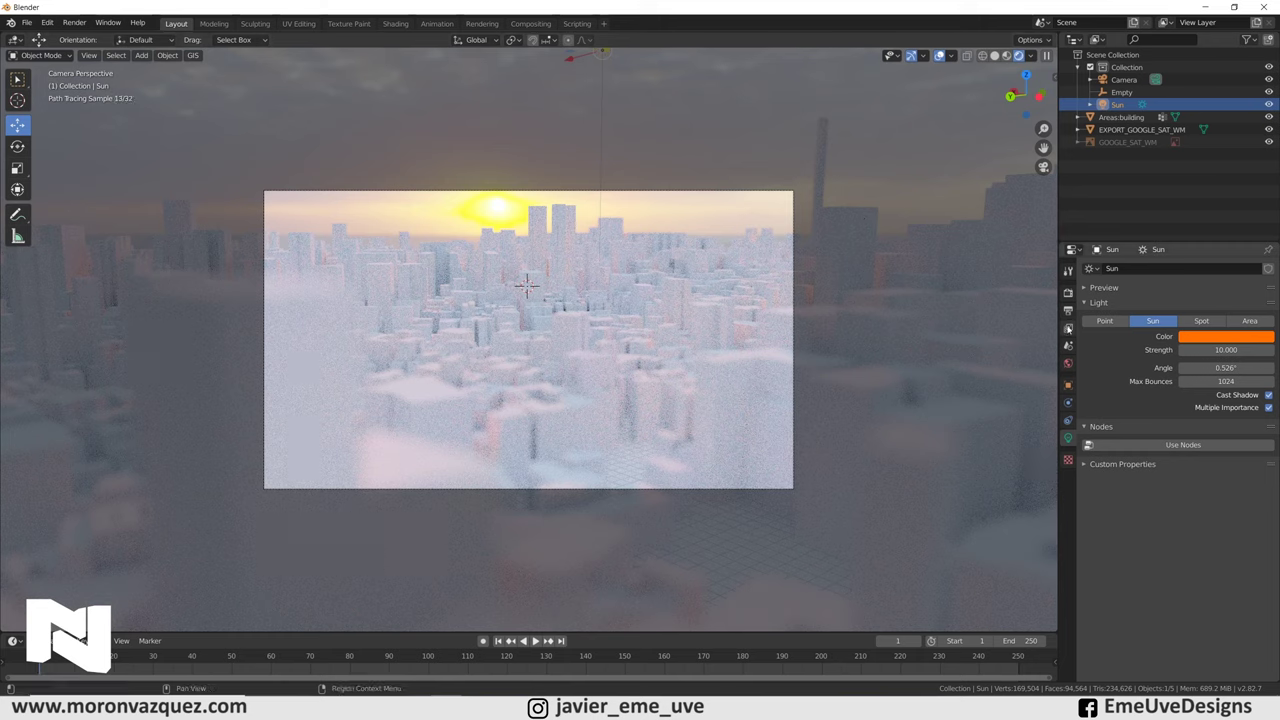
left_click(1068, 292)
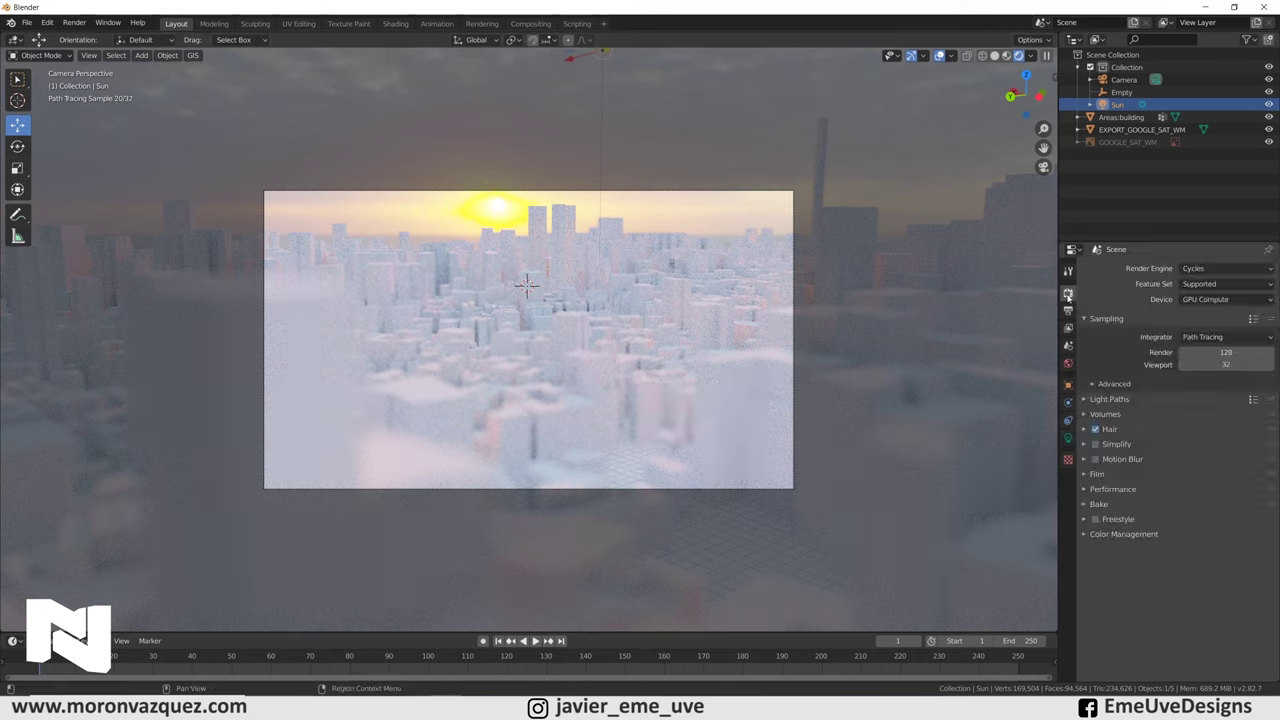
Step: Set the Cycles render samples to 250
left_click(1211, 356)
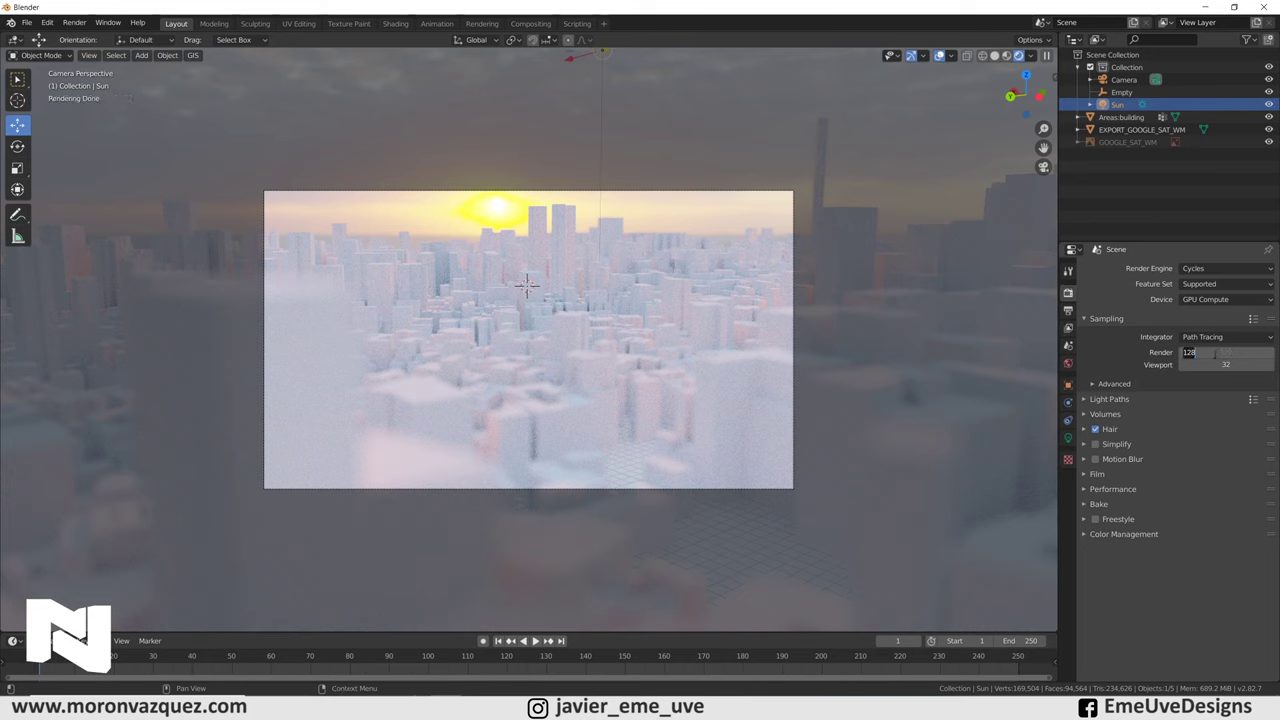
type("250")
key("Return")
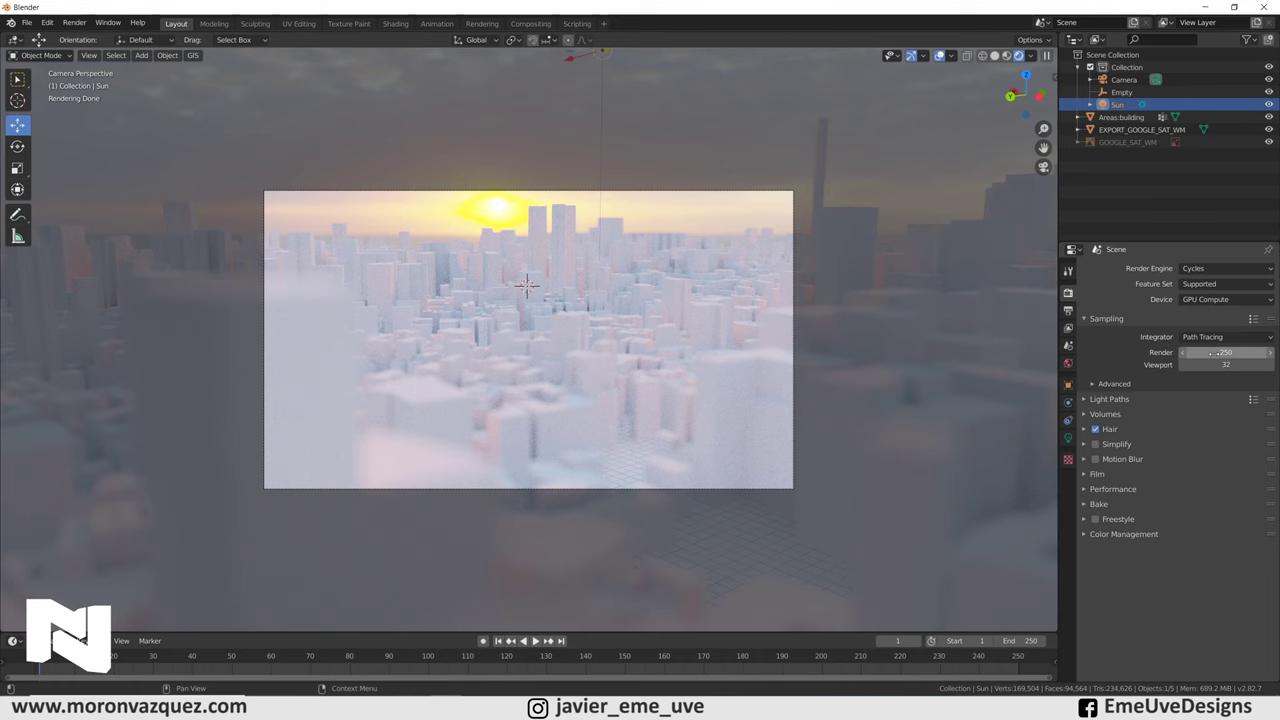
Step: Enable view-layer Denoising and render the final city image
left_click(1068, 329)
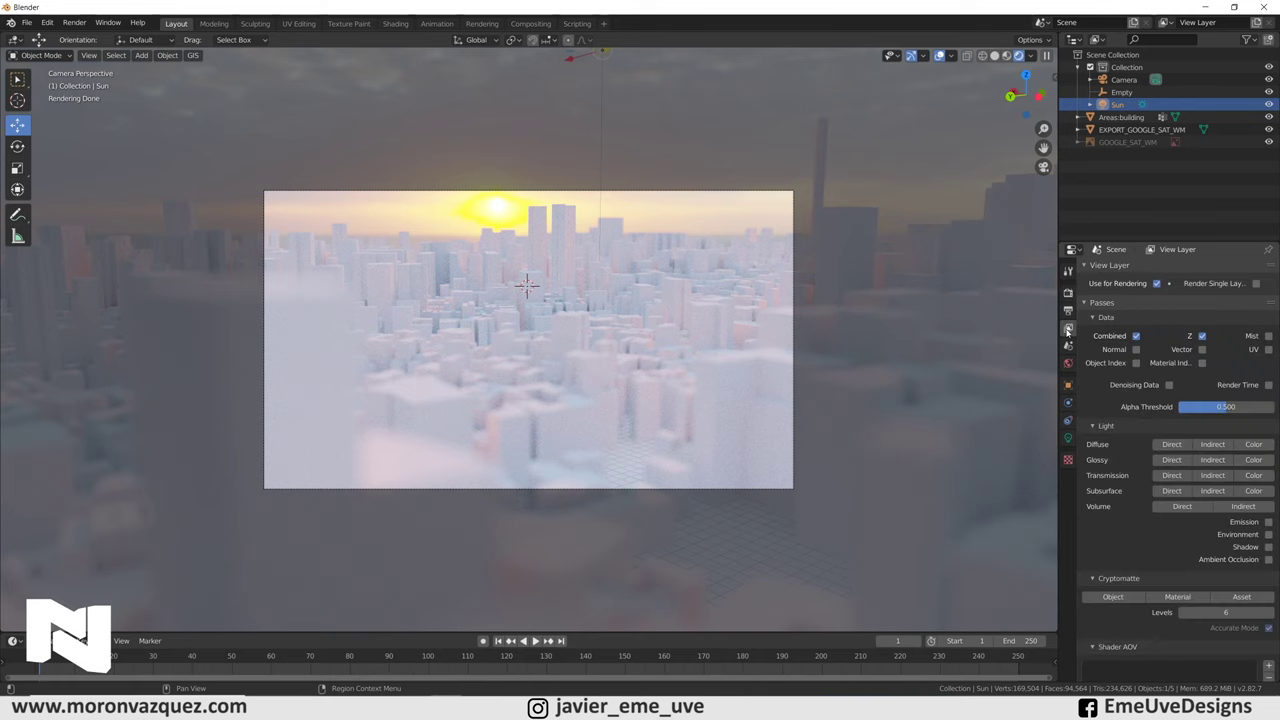
scroll(1120, 548, "down", 3)
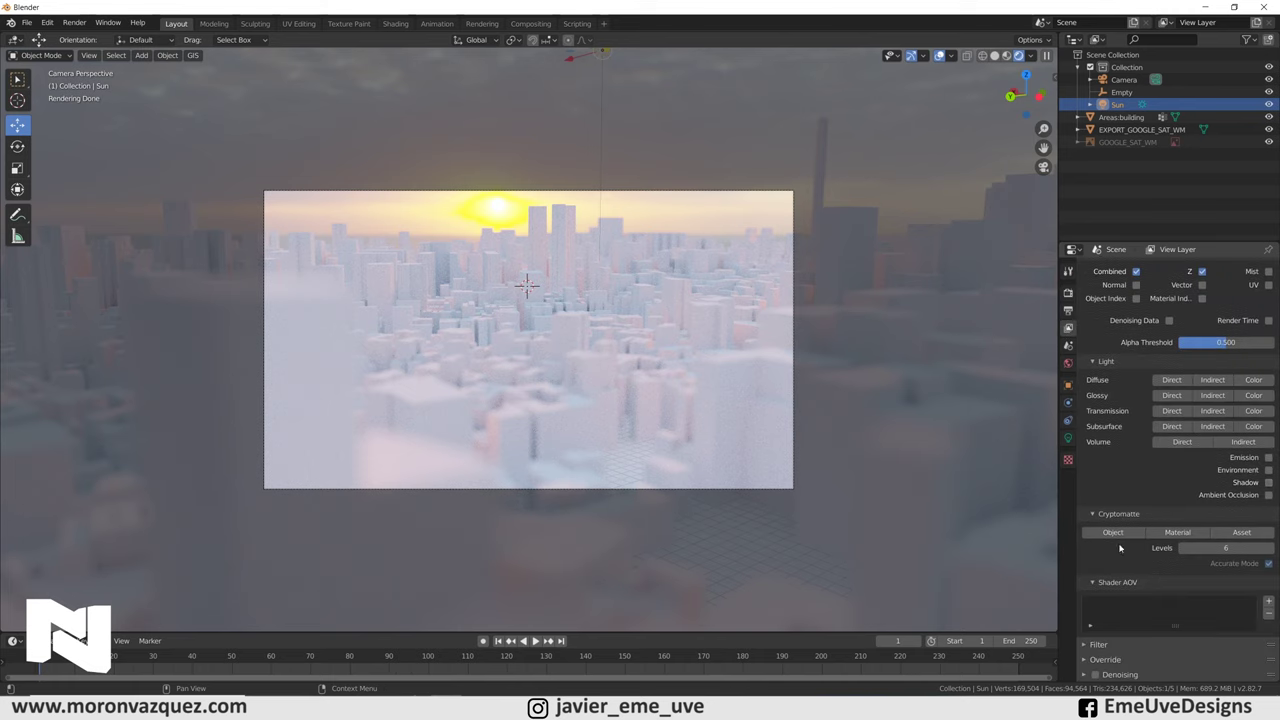
left_click(1095, 675)
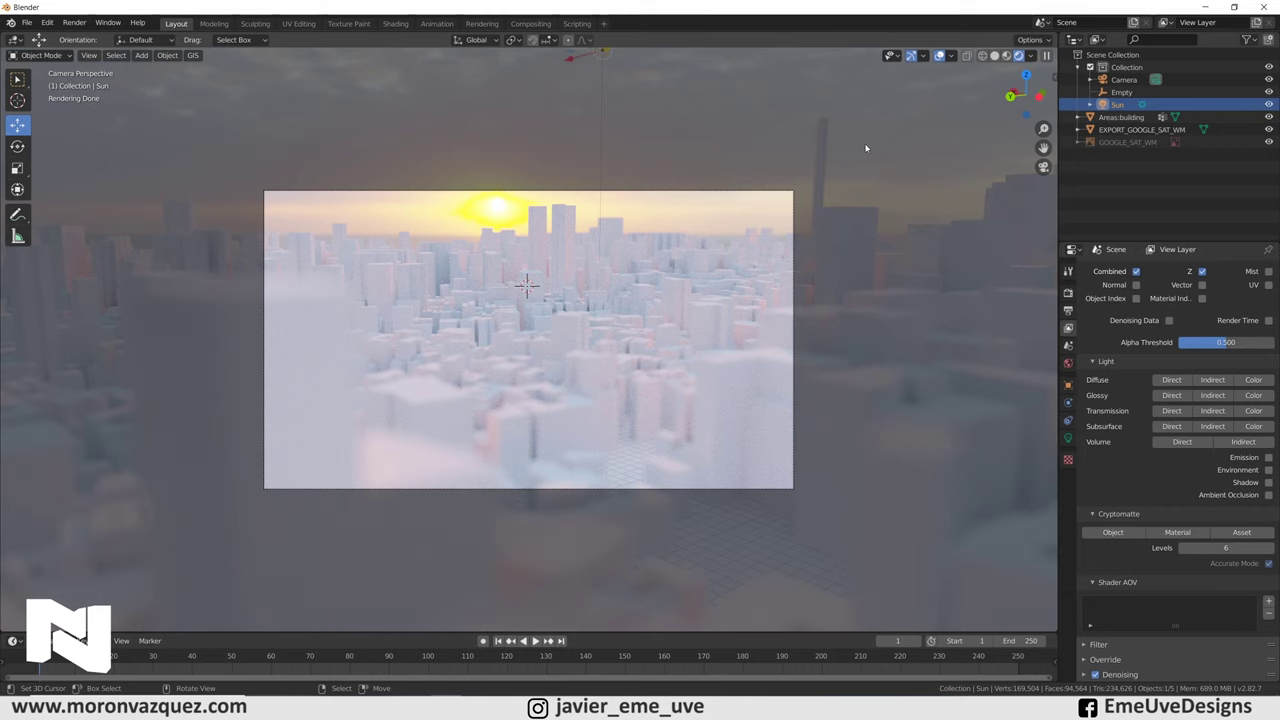
left_click(74, 22)
left_click(98, 37)
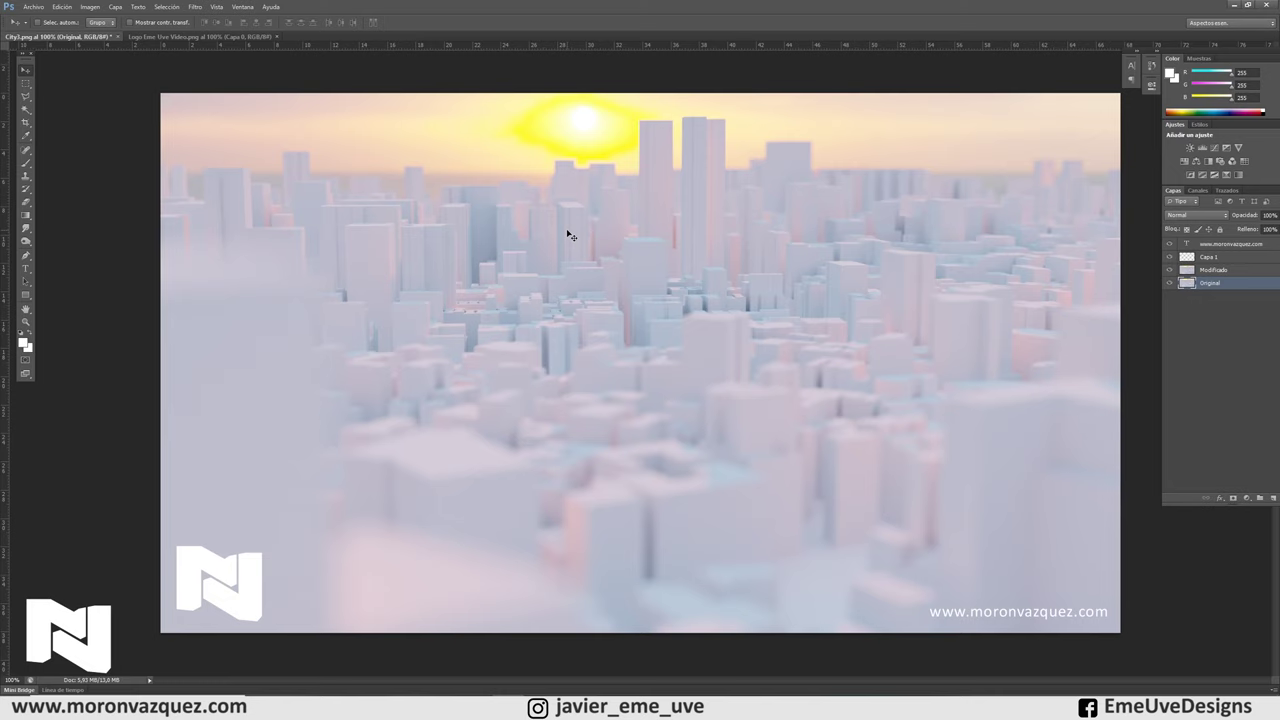
Step: Select the Modificado layer and use the Dodge Tool at 3% exposure, undoing two strokes
left_click(1208, 270)
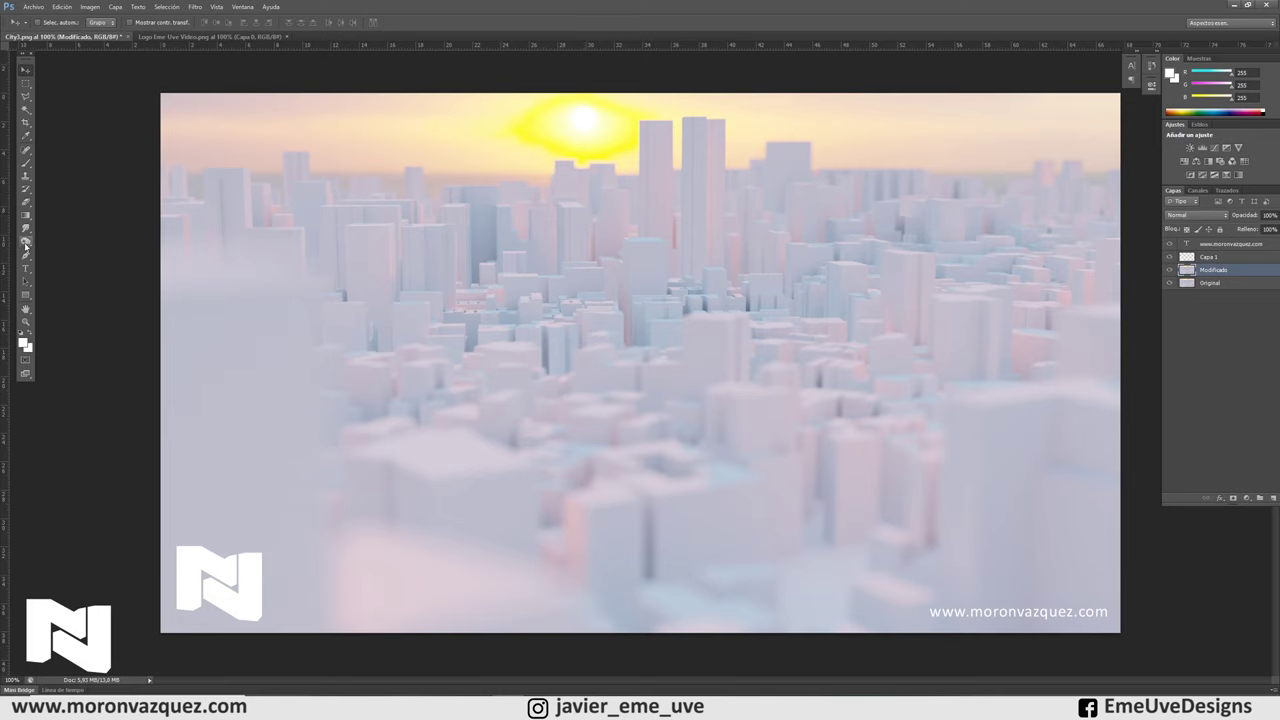
left_click(28, 242)
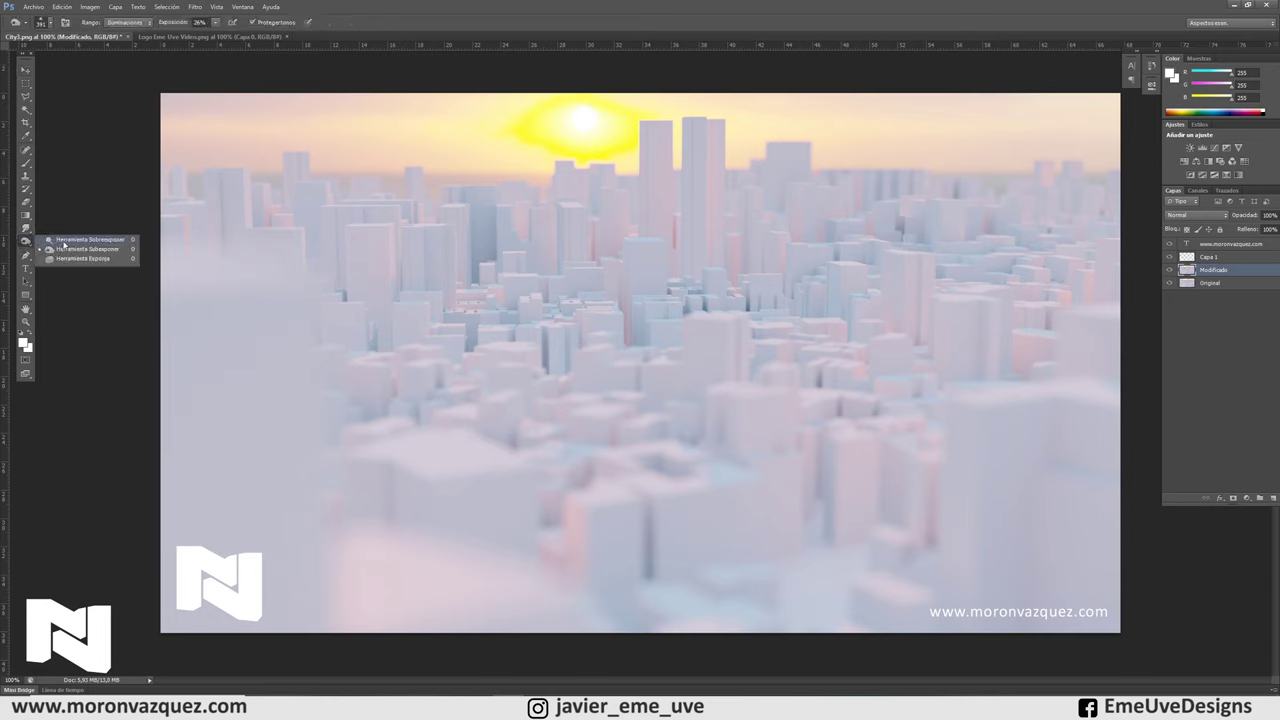
left_click(63, 243)
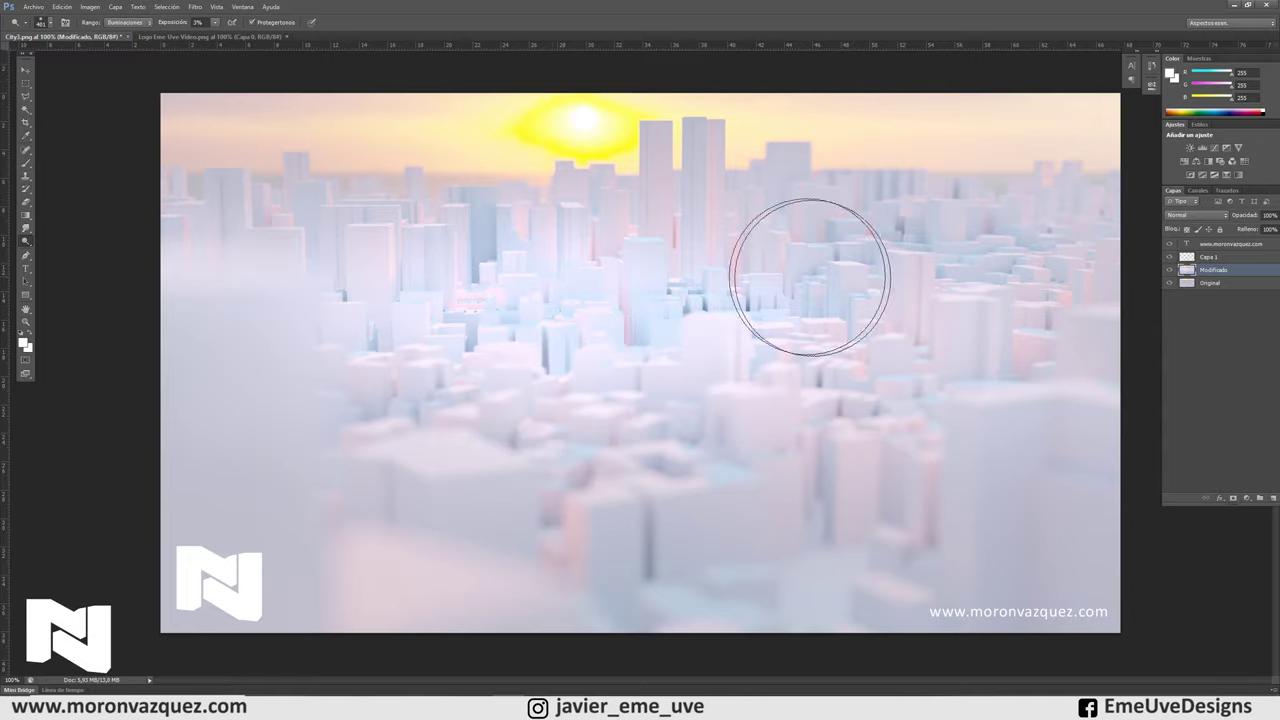
key("ctrl+z")
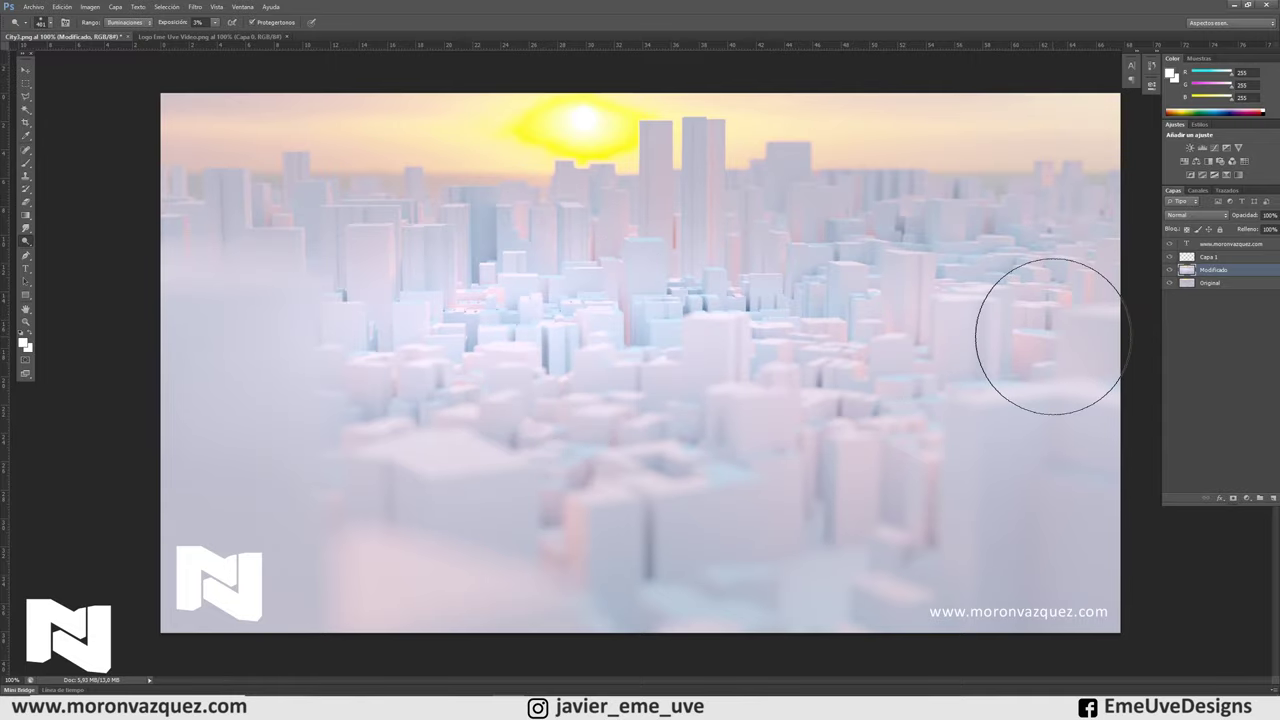
key("ctrl+z")
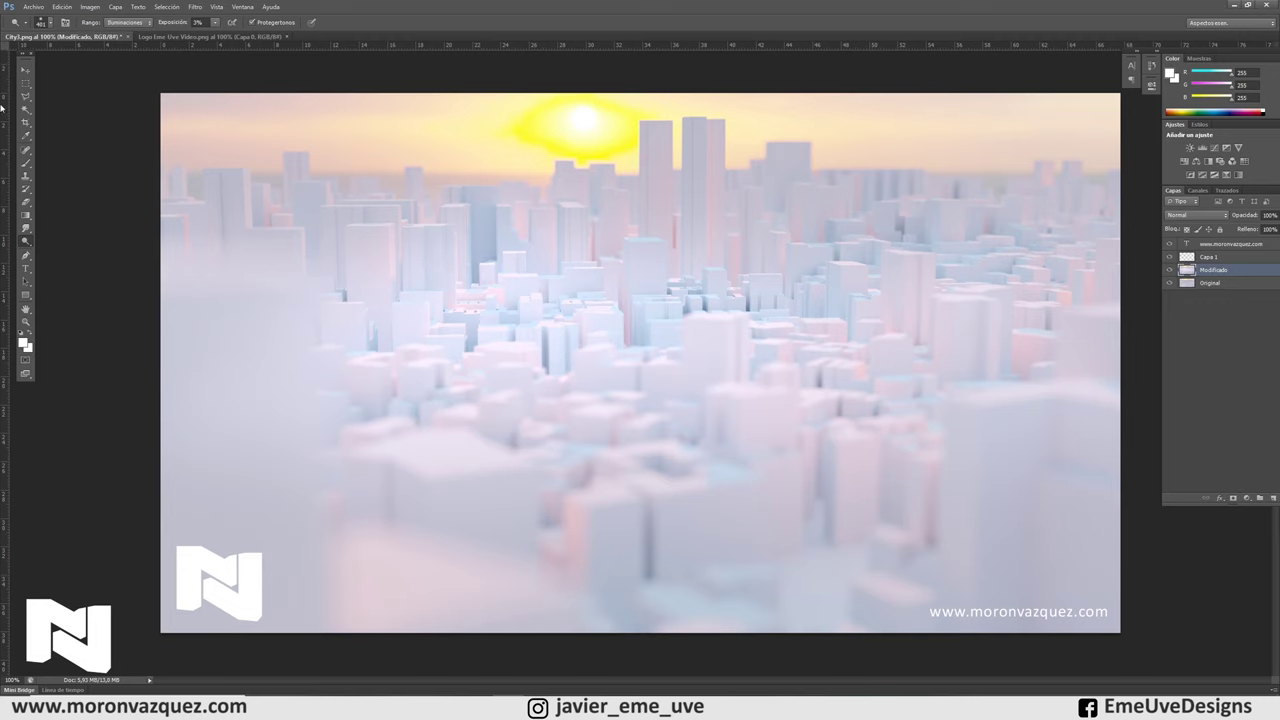
right_click(29, 246)
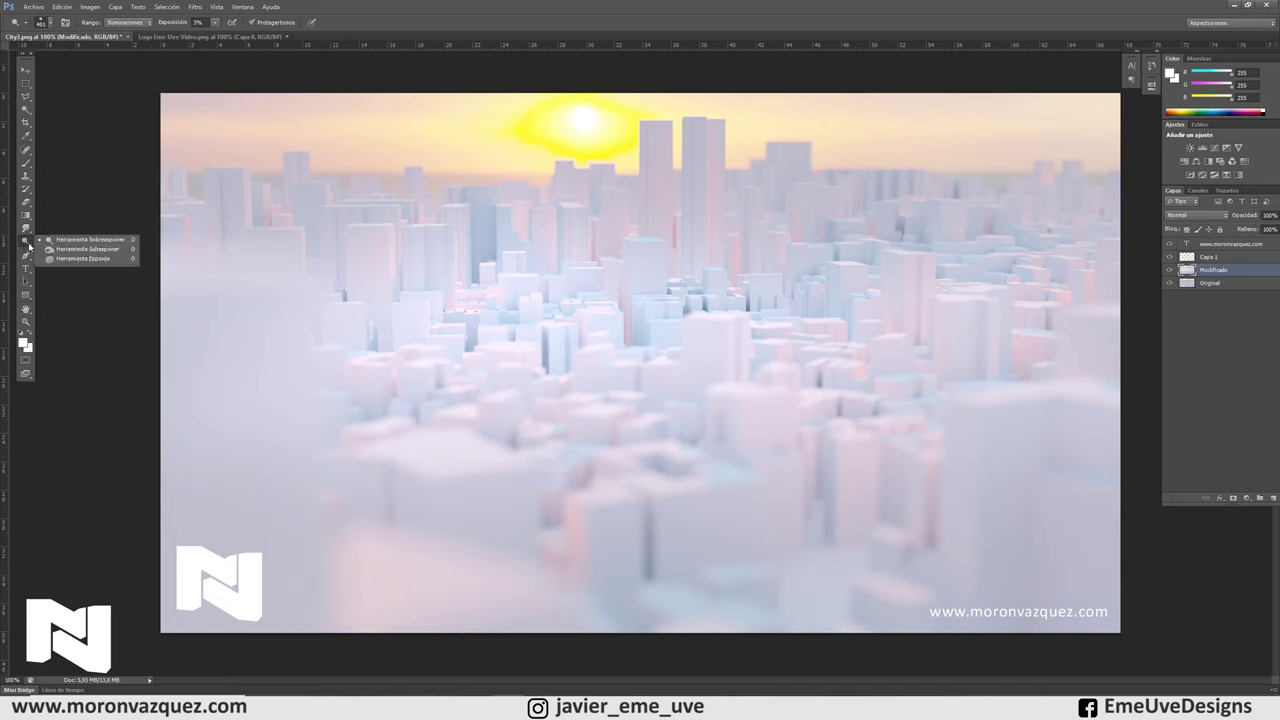
Step: Test a Burn stroke over the left-side buildings and undo it
left_click(80, 248)
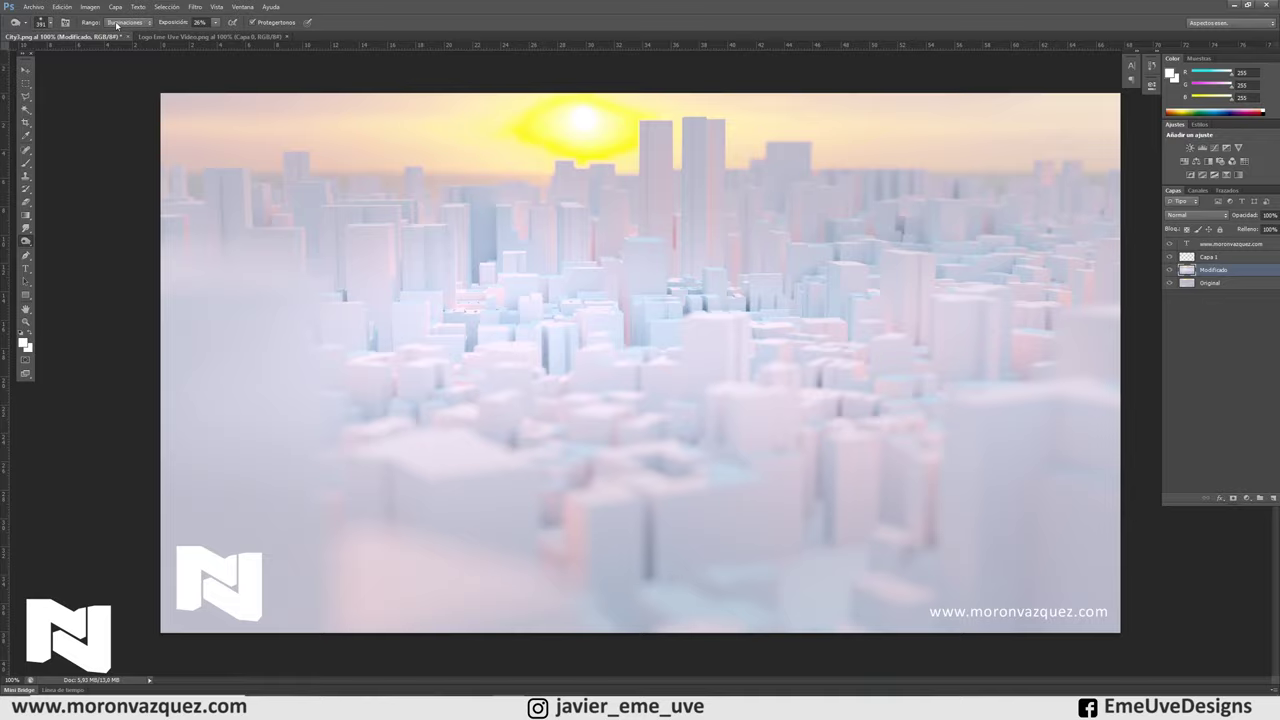
mouse_move(194, 271)
left_mouse_down()
mouse_move(257, 390)
mouse_move(186, 386)
mouse_move(306, 277)
left_mouse_up()
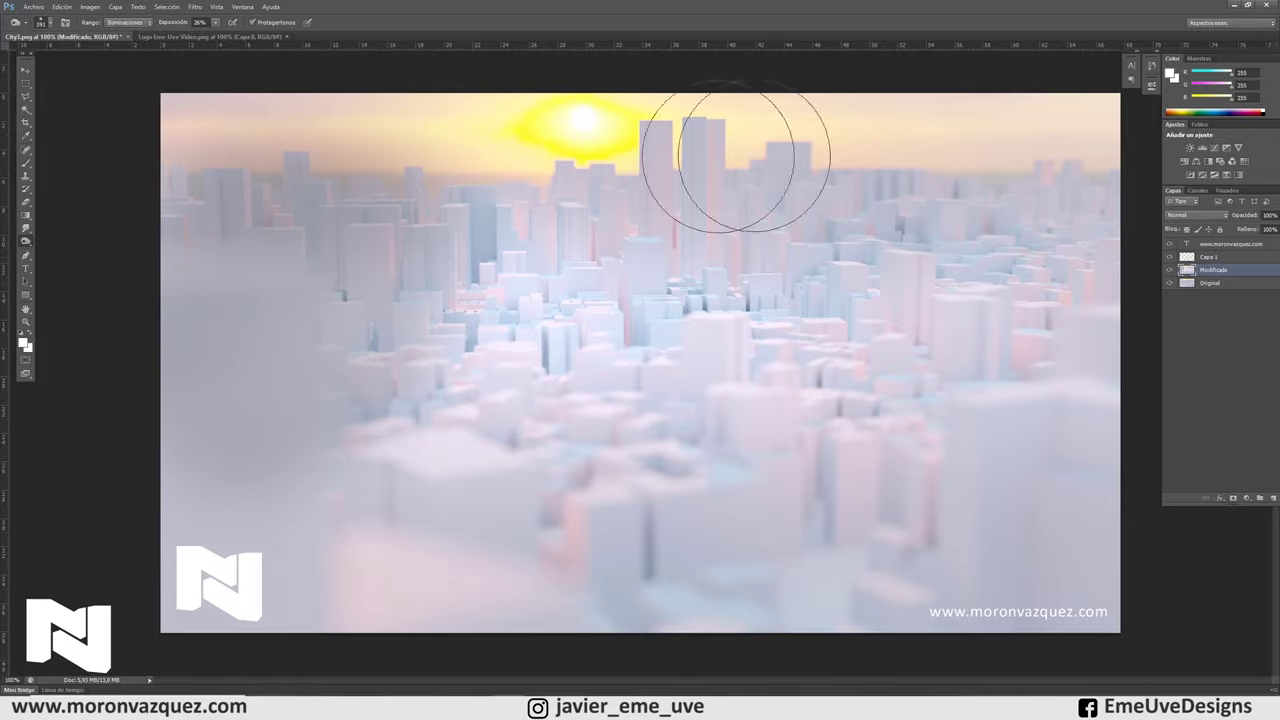
key("ctrl+z")
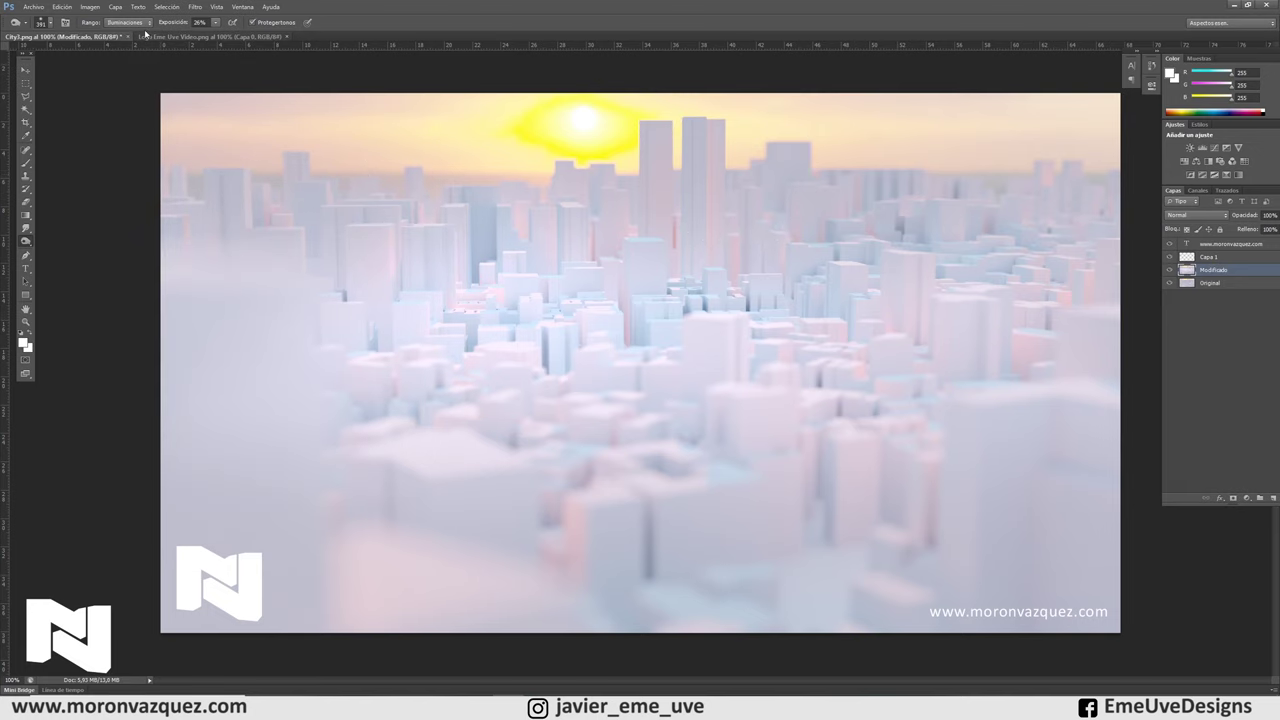
left_click(118, 22)
left_click(125, 39)
Step: Return to the Burn Tool and limit its Range to Shadows
right_click(27, 243)
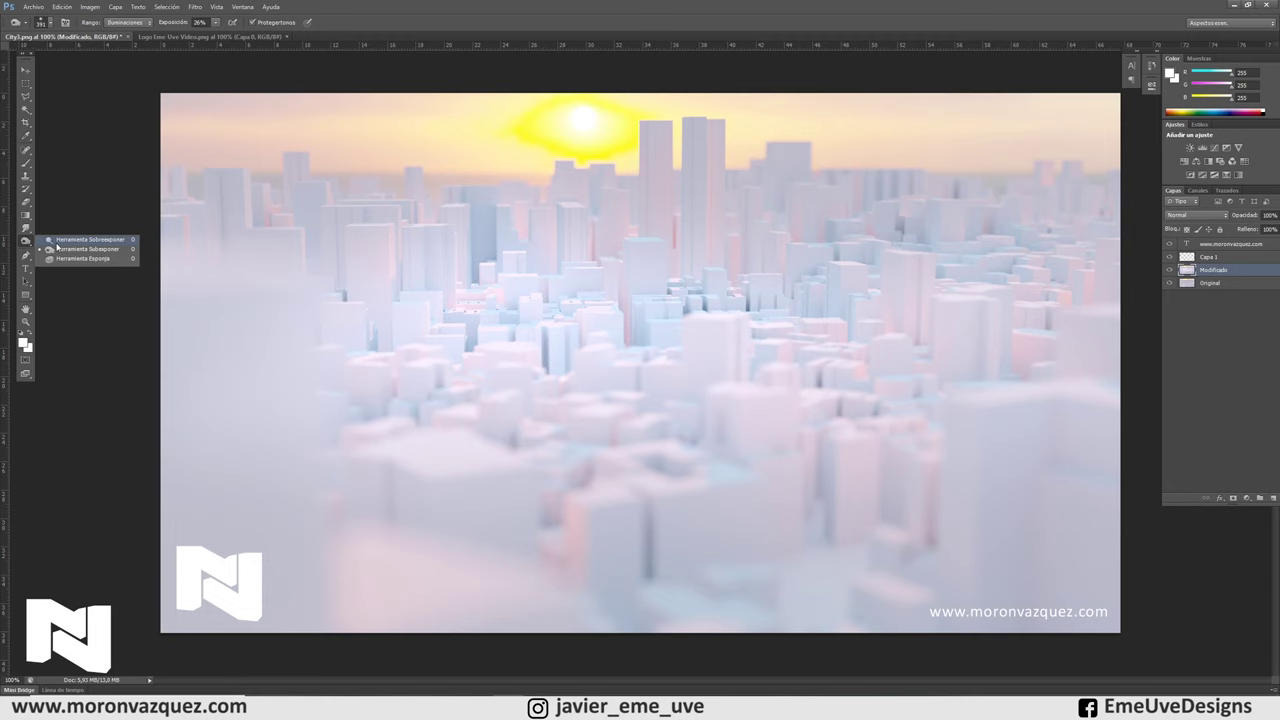
left_click(56, 241)
left_click(130, 22)
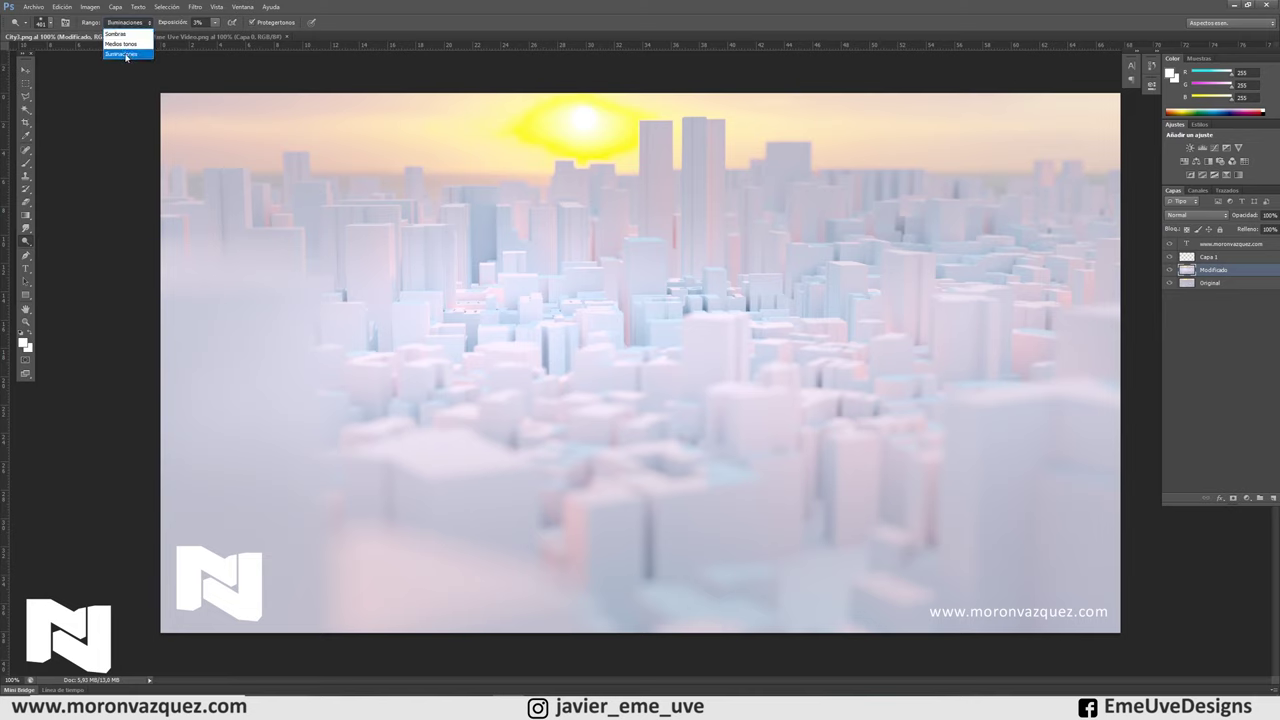
key("Return")
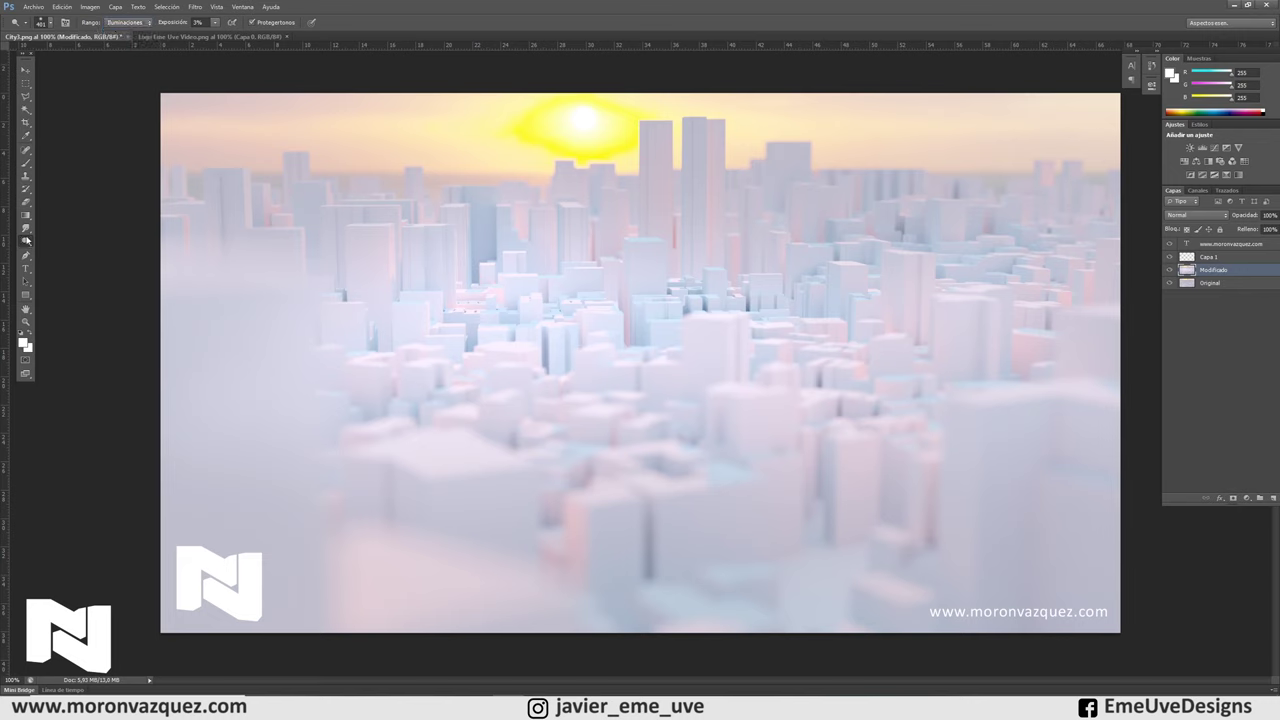
right_click(26, 244)
left_click(63, 250)
left_click(128, 22)
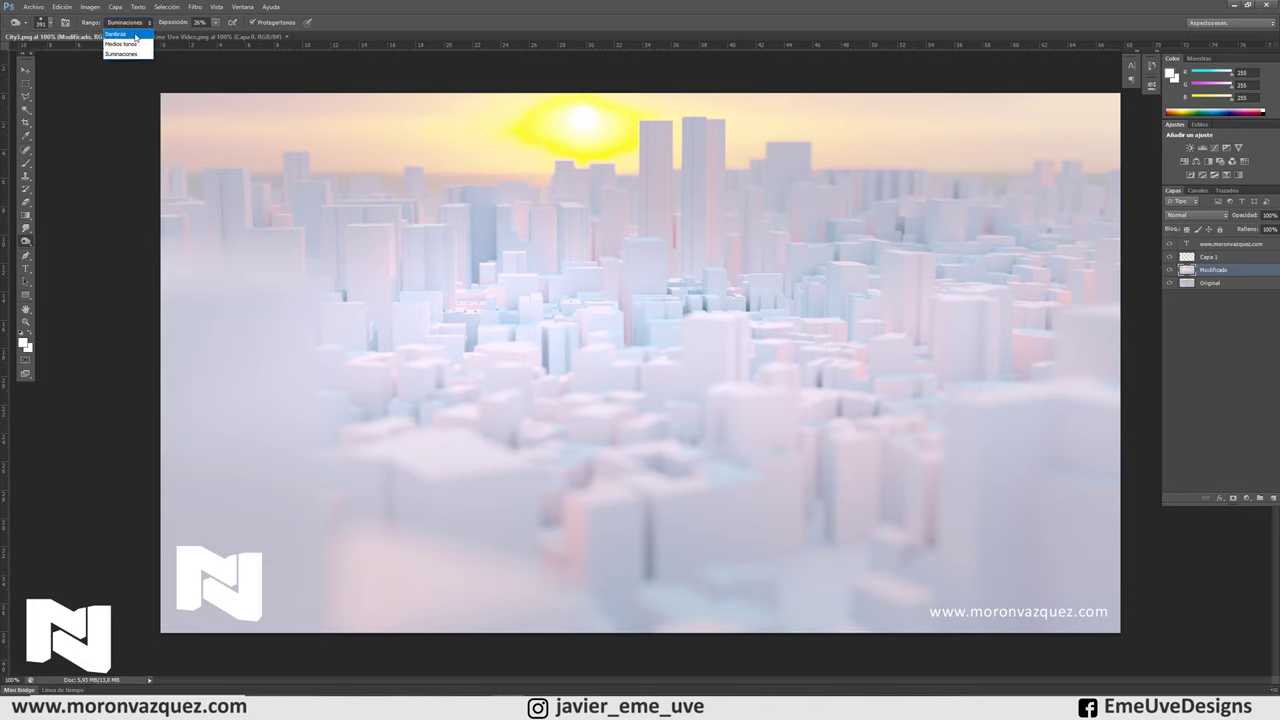
left_click(136, 36)
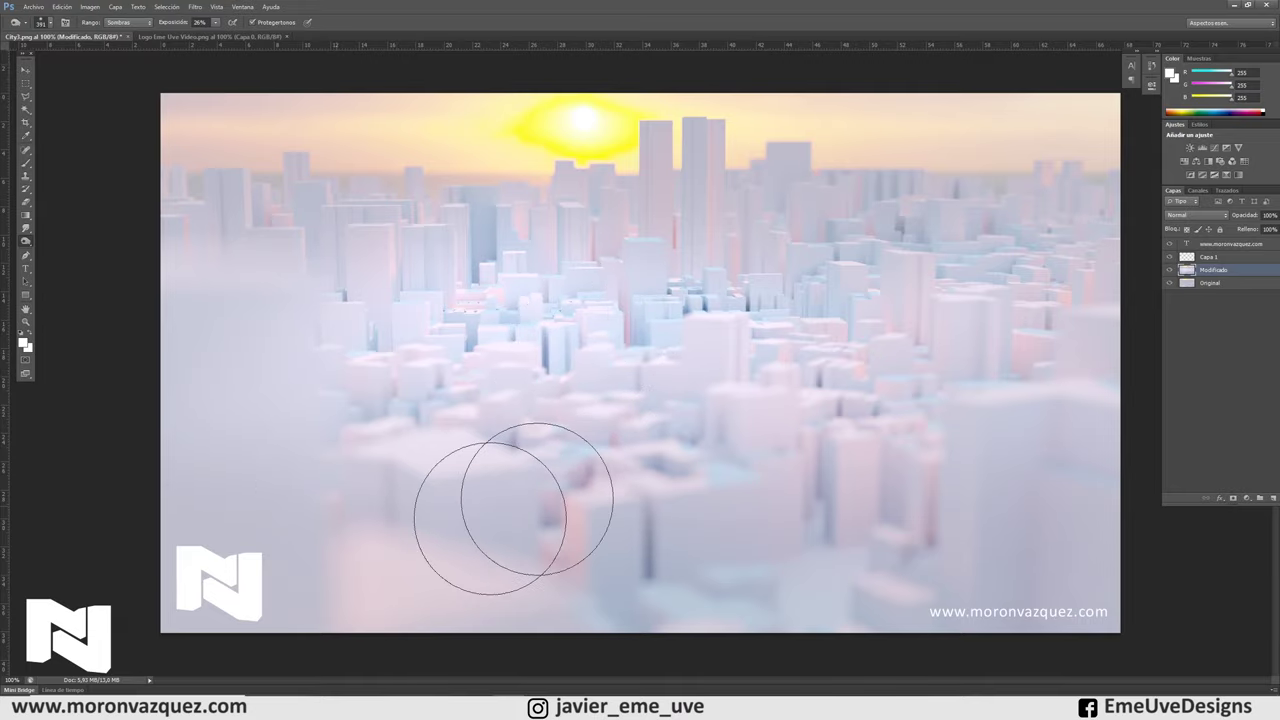
left_click(215, 22)
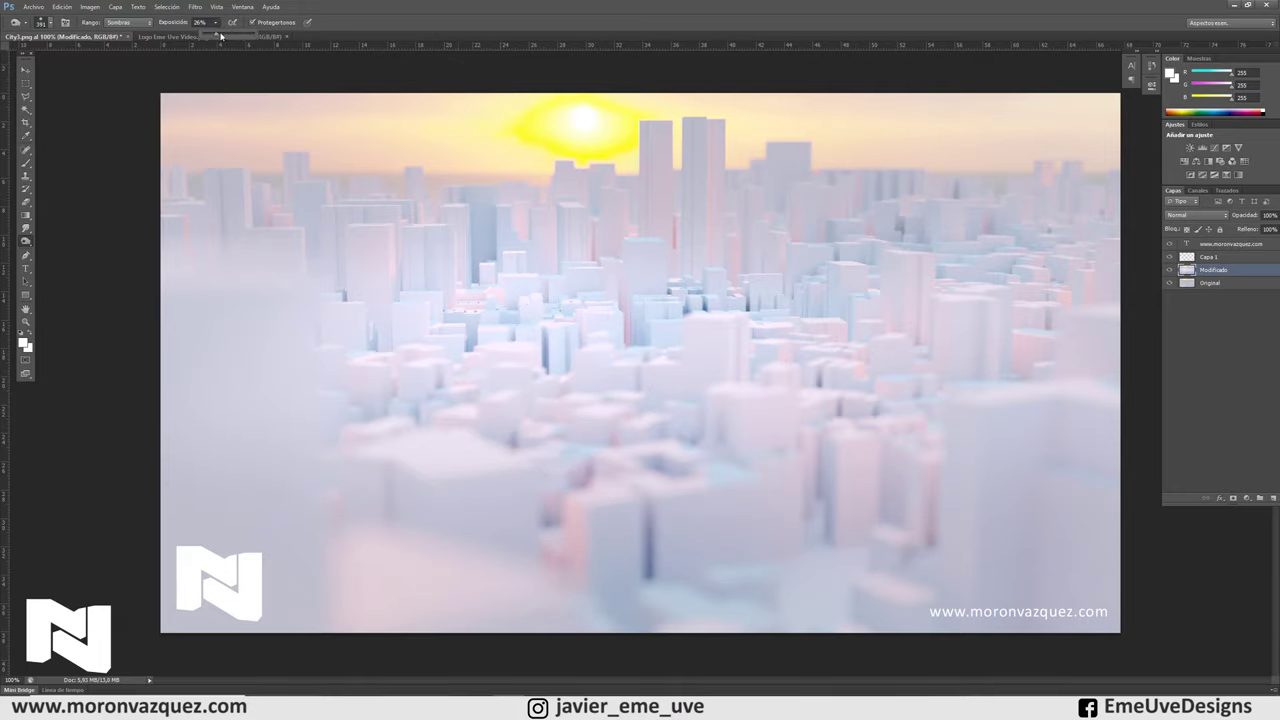
Step: Burn the mid-city building shadows at 100% exposure, then set Range to Midtones
mouse_move(643, 448)
left_mouse_down()
mouse_move(663, 286)
mouse_move(571, 311)
mouse_move(666, 337)
mouse_move(687, 311)
left_mouse_up()
key("v")
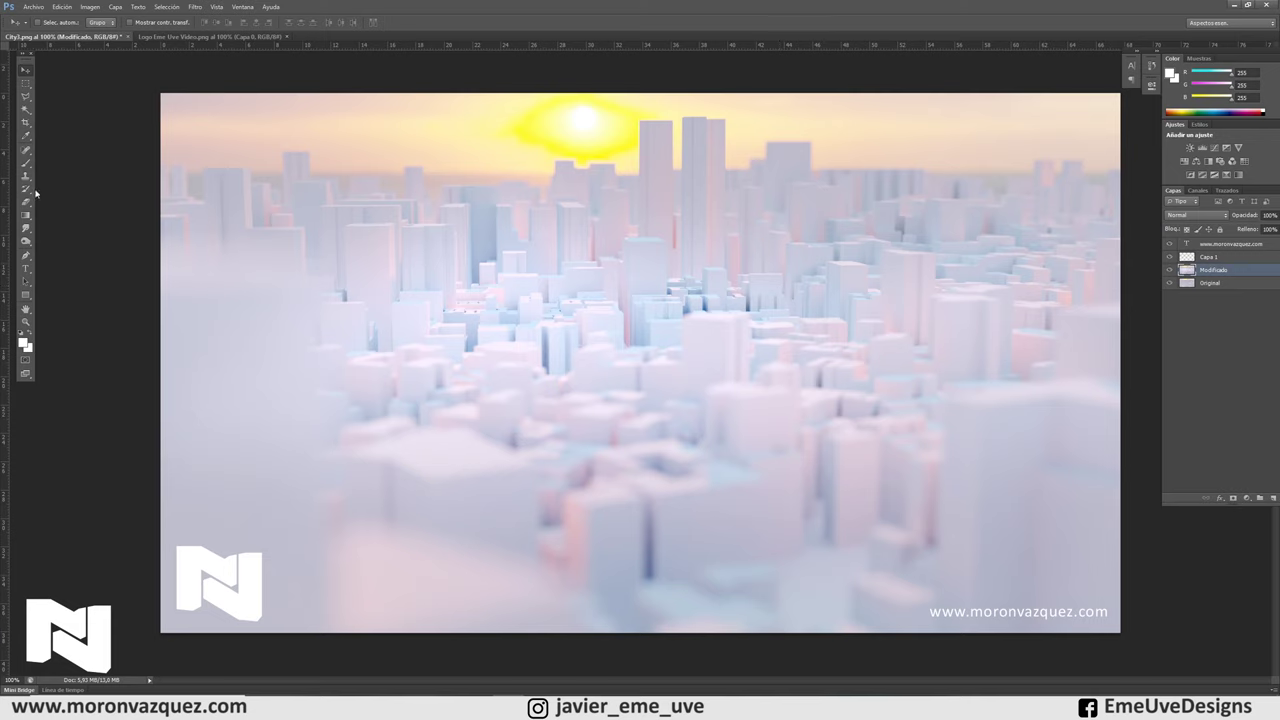
left_click(26, 242)
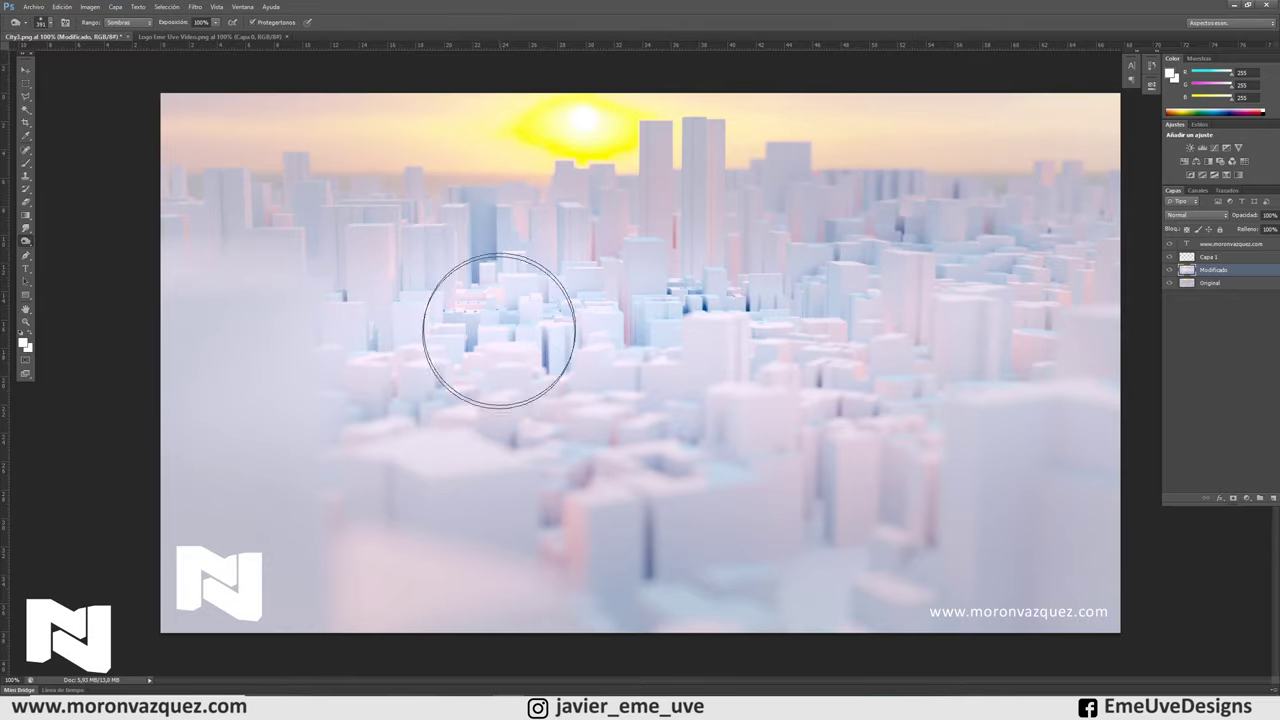
mouse_move(500, 329)
left_mouse_down()
mouse_move(420, 400)
mouse_move(463, 389)
mouse_move(476, 432)
mouse_move(563, 471)
mouse_move(771, 460)
mouse_move(551, 391)
mouse_move(972, 268)
mouse_move(829, 309)
mouse_move(377, 291)
mouse_move(851, 400)
left_mouse_up()
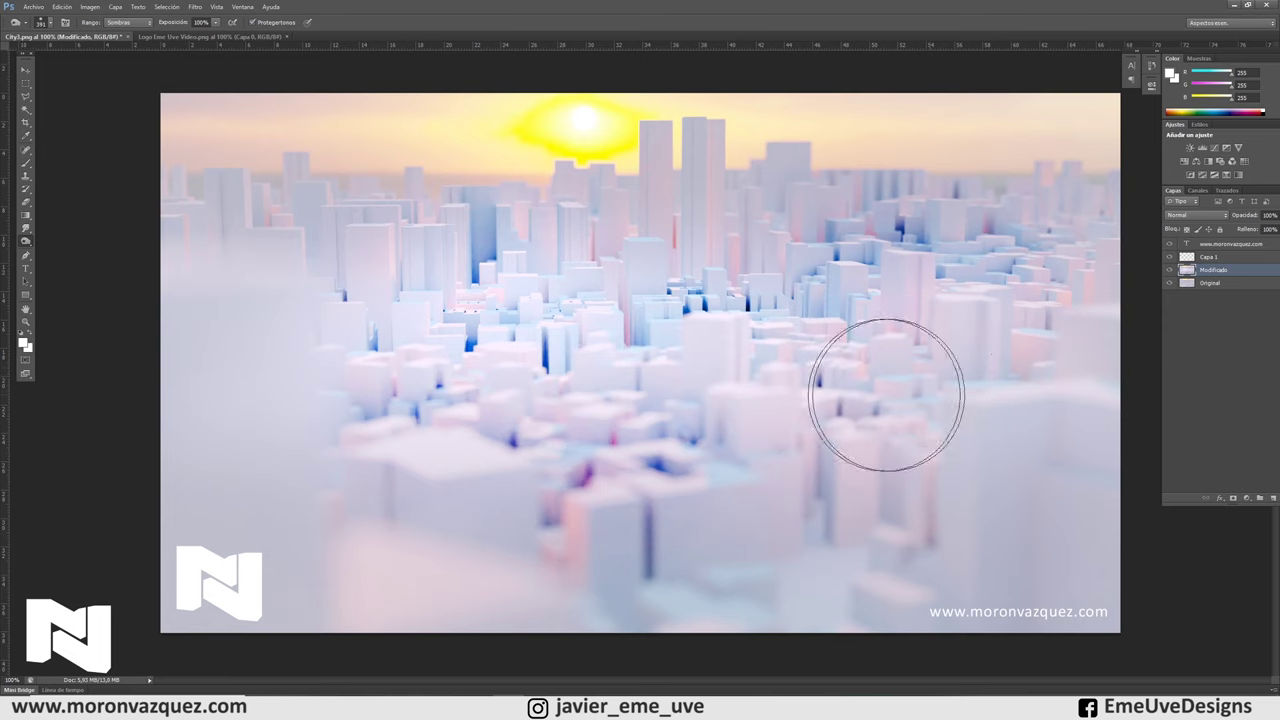
left_click(151, 19)
left_click(137, 46)
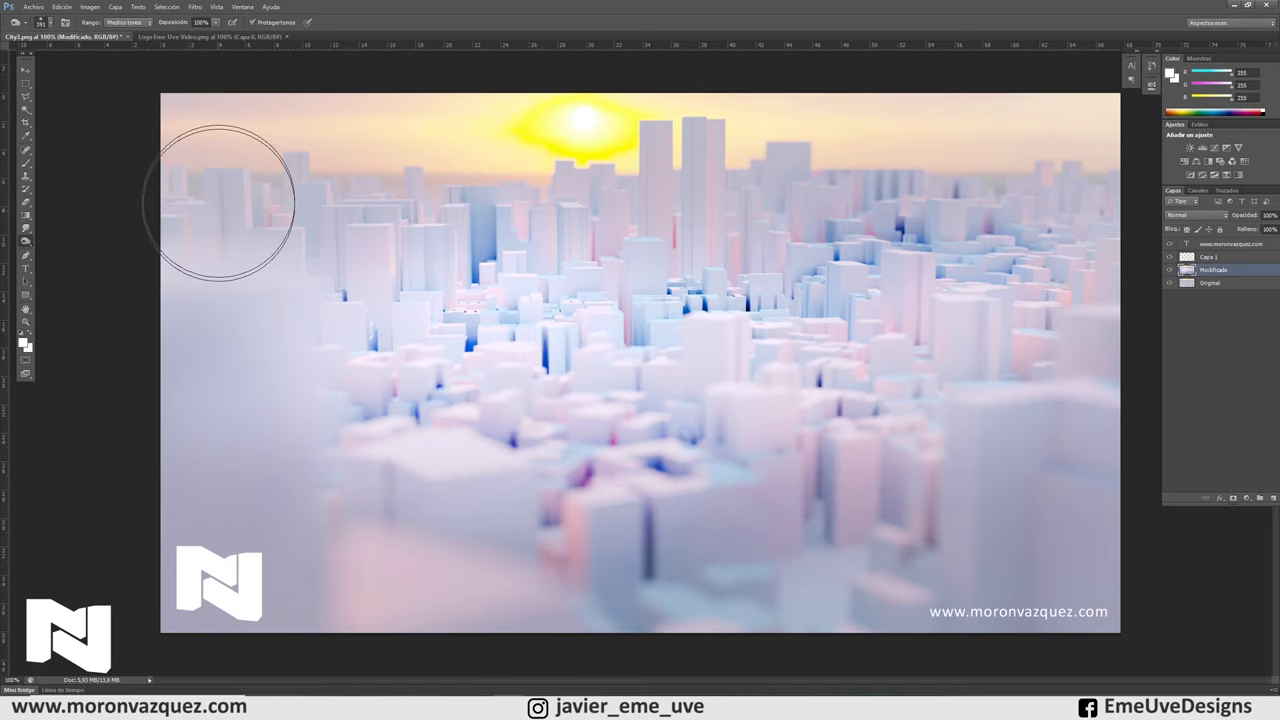
Step: Set the Burn tool to 25% exposure with a 480 px brush, then hide Modificado
mouse_move(803, 495)
left_mouse_down()
mouse_move(677, 557)
mouse_move(677, 543)
mouse_move(443, 534)
mouse_move(905, 515)
left_mouse_up()
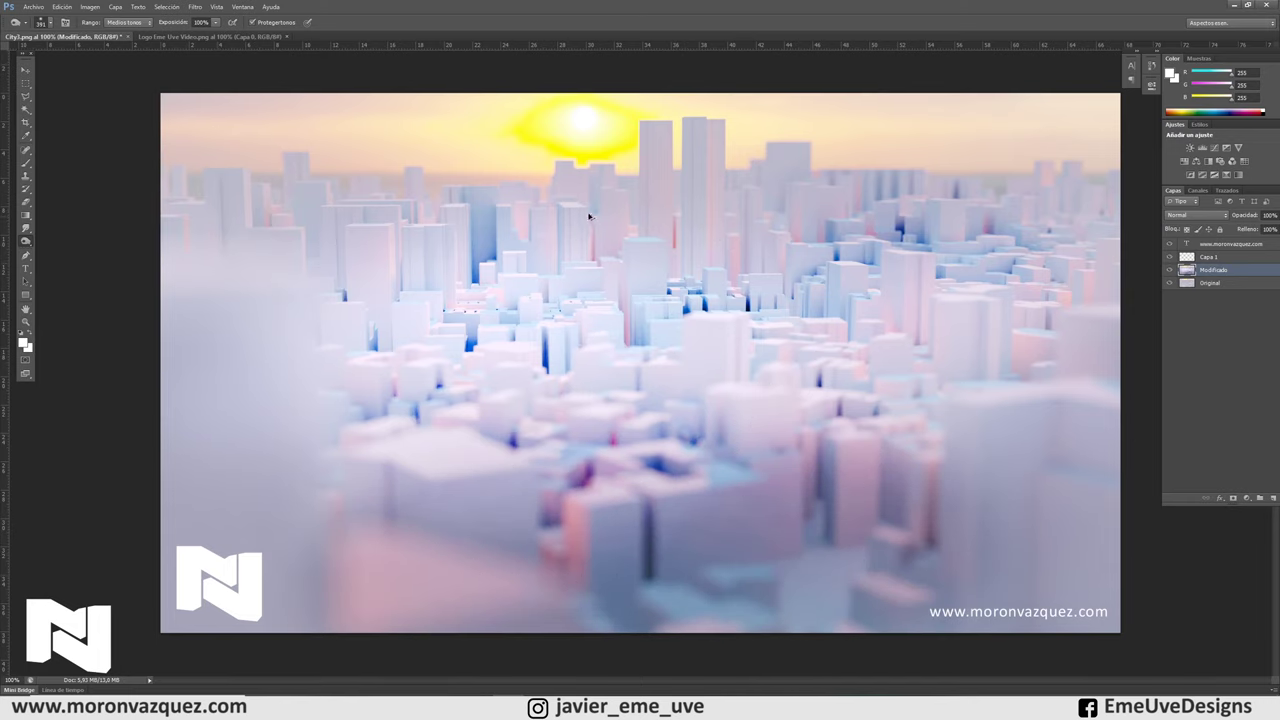
key("ctrl+z")
left_click(214, 24)
left_click_drag(178, 37, 176, 37)
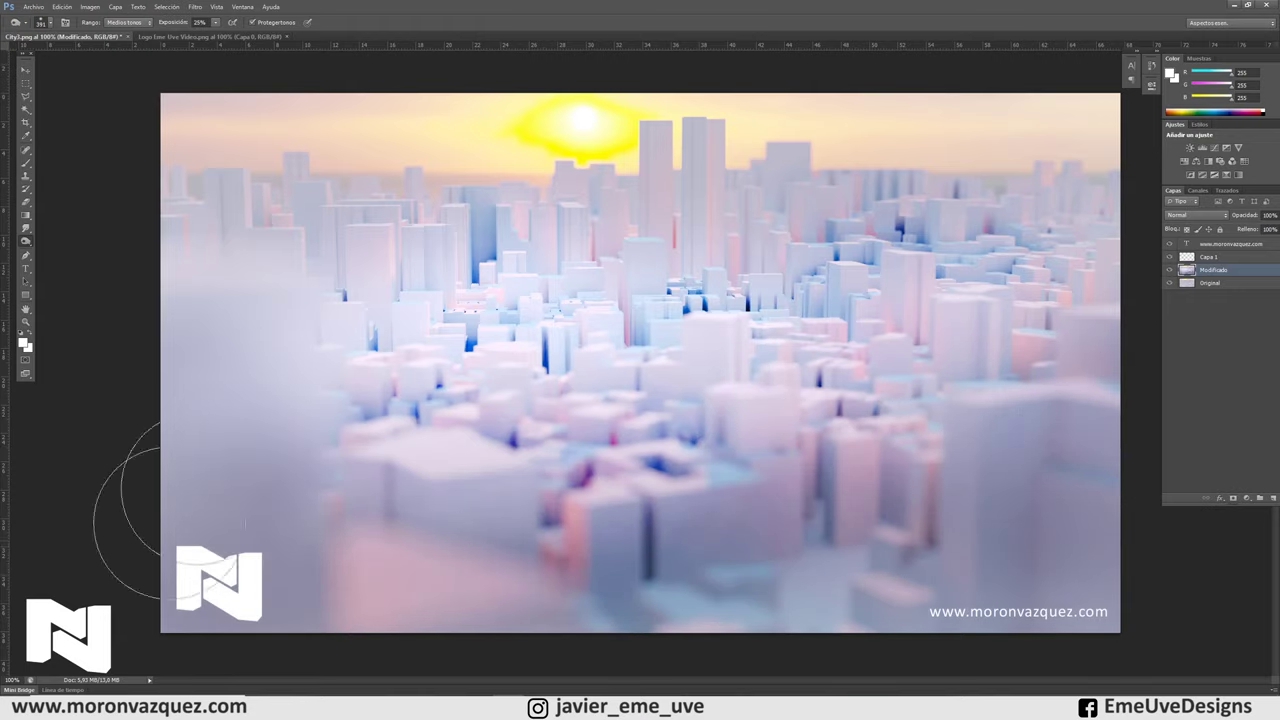
left_click(52, 25)
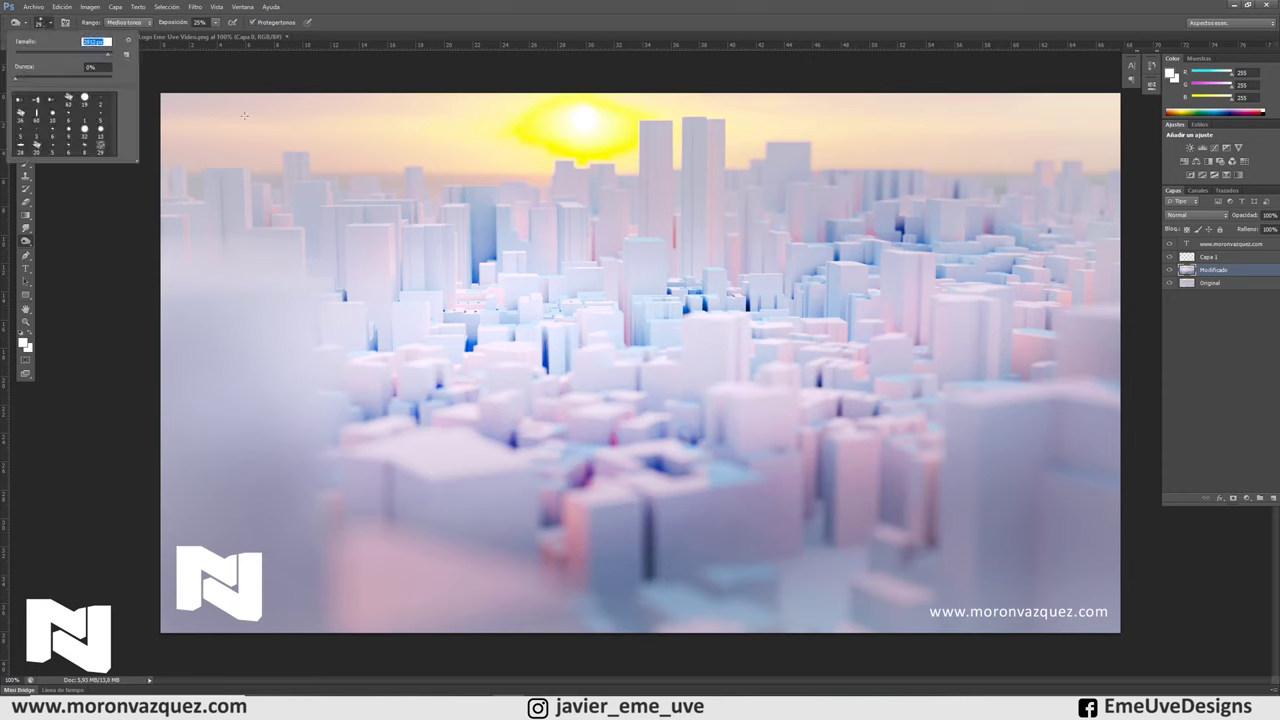
type("480")
key("Return")
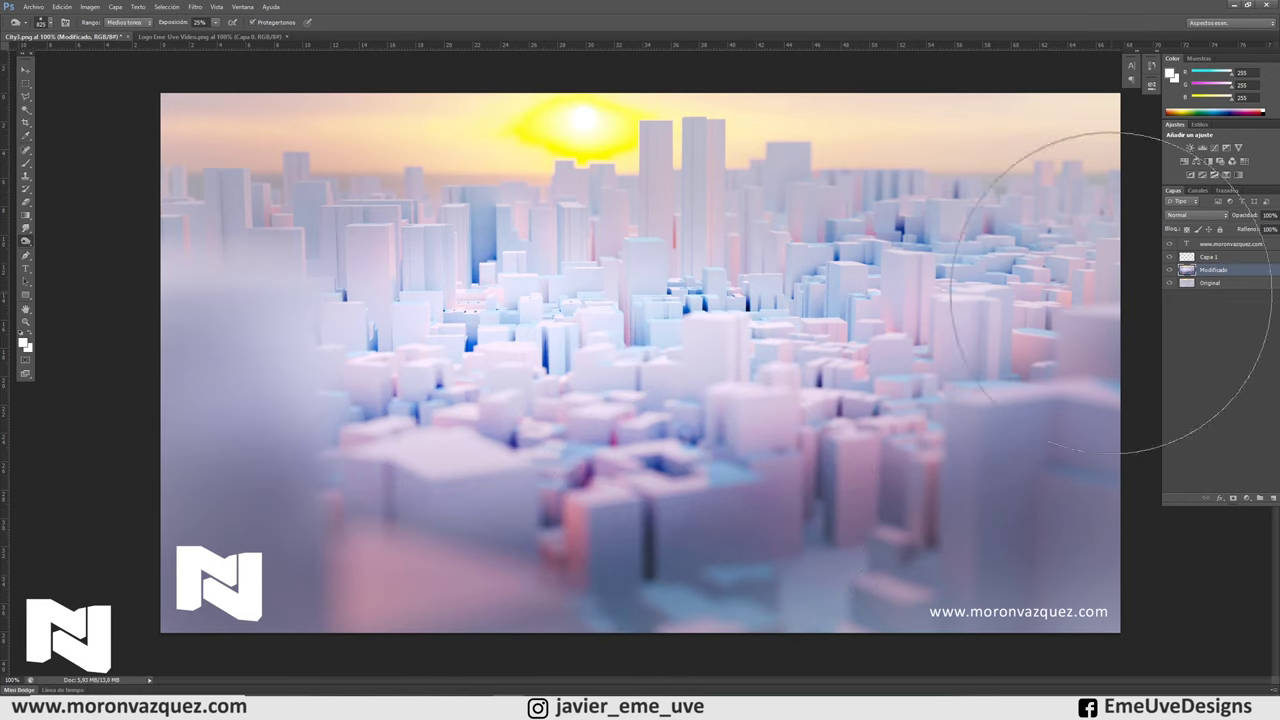
left_click(25, 69)
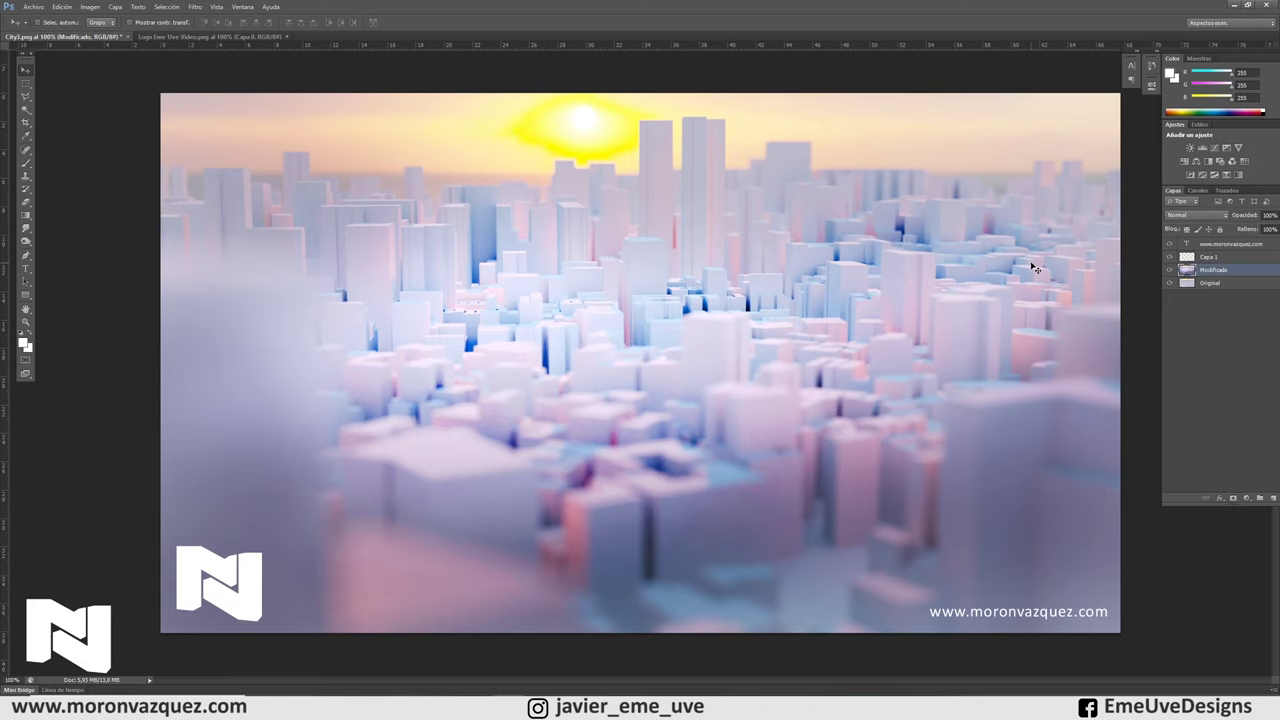
left_click(1170, 270)
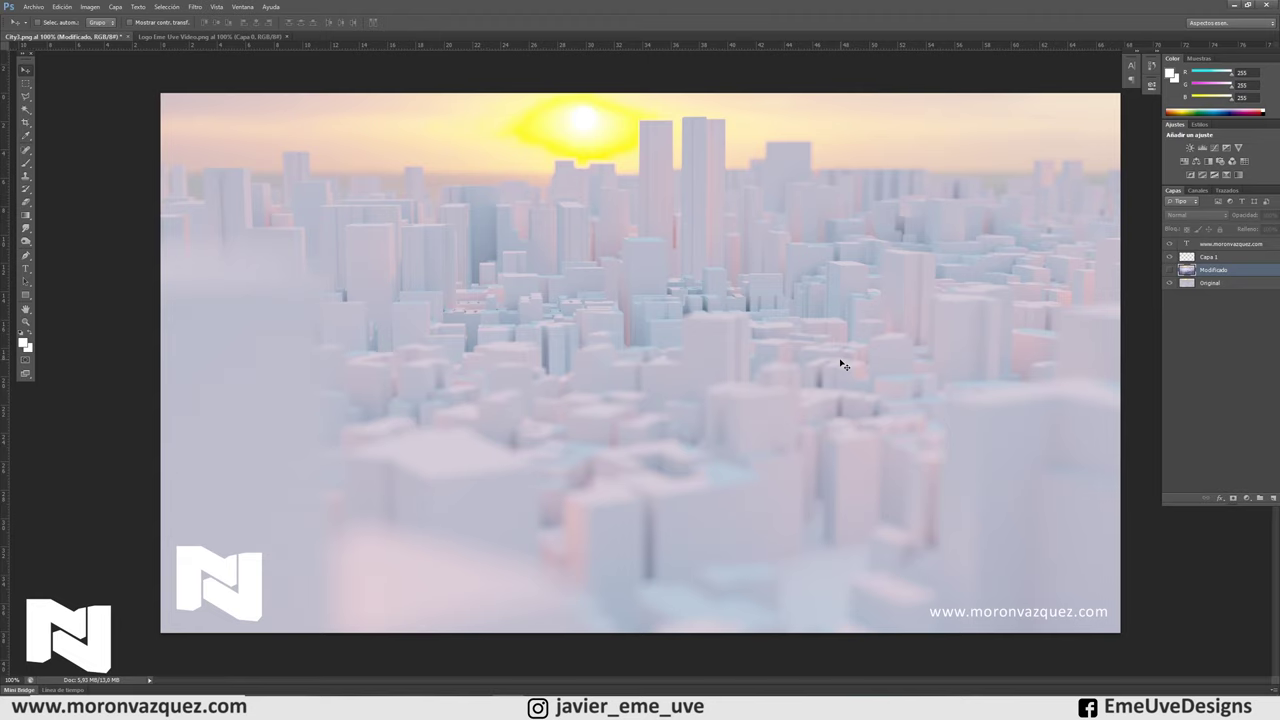
Step: Turn the Modificado layer's visibility back on to show the toned city
left_click(1170, 270)
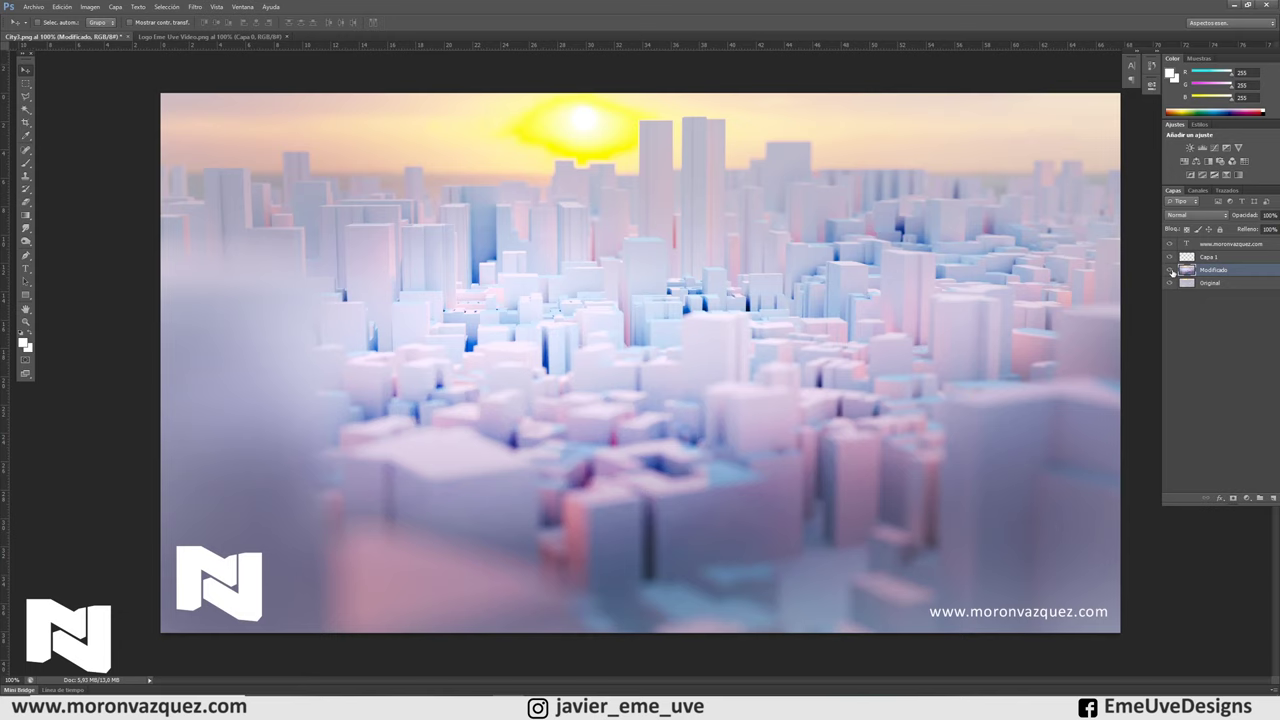